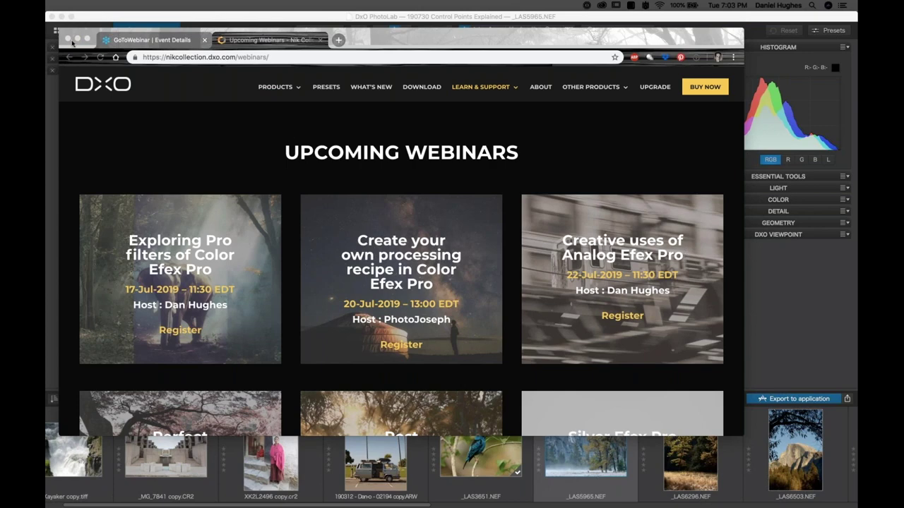
Switch from the browser to DxO PhotoLab and warm the misty valley photo's white balance temperature to about 6431.
key(super+m)
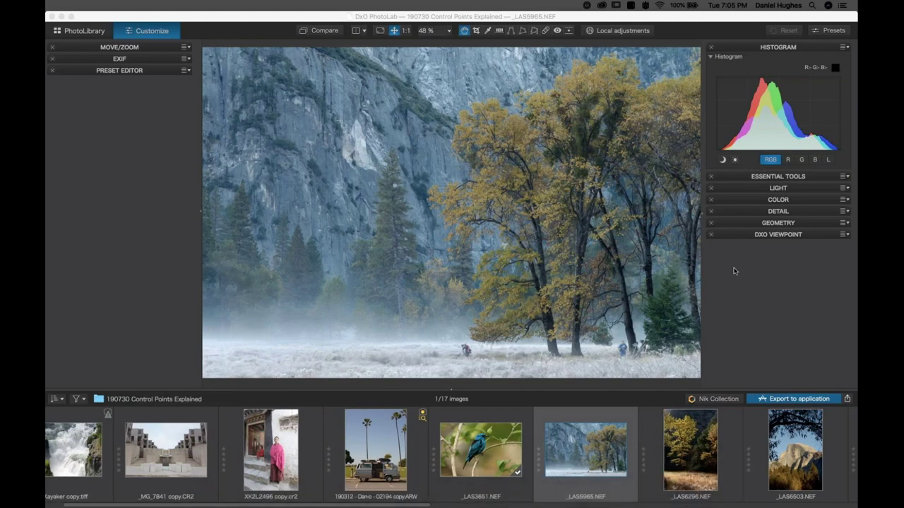
click(742, 178)
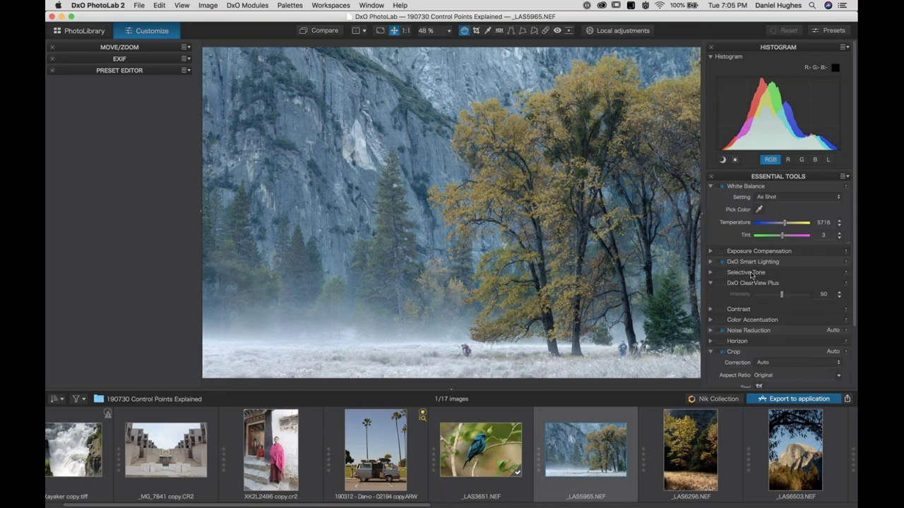
drag(791, 225, 786, 223)
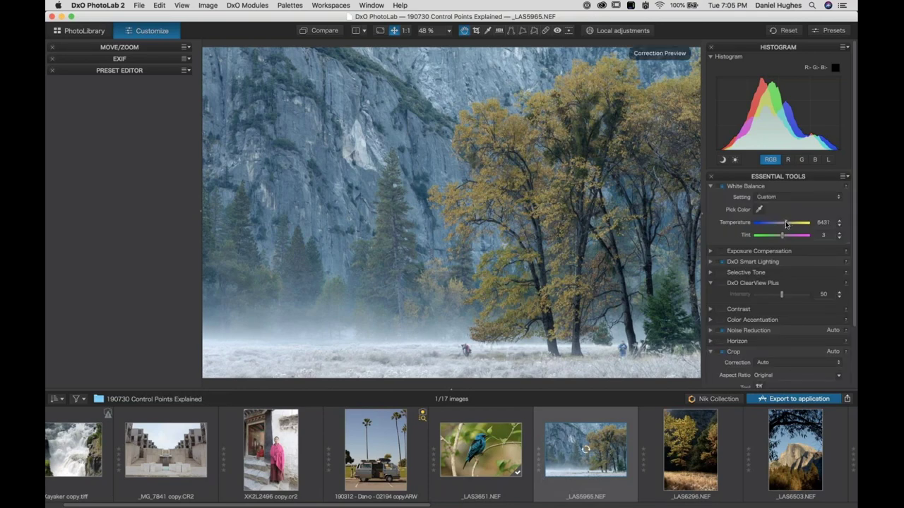
click(710, 187)
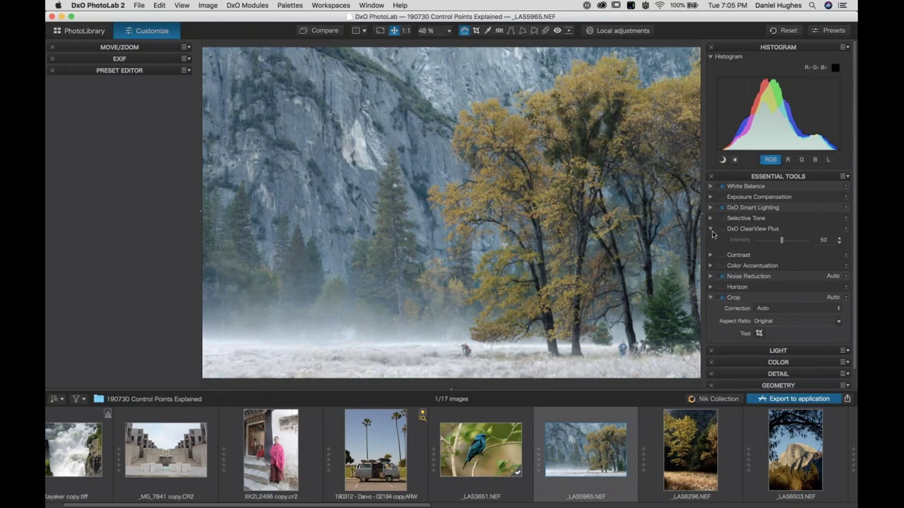
Enable DxO ClearView Plus for the whole photo and lower its intensity to a subtle level.
click(711, 229)
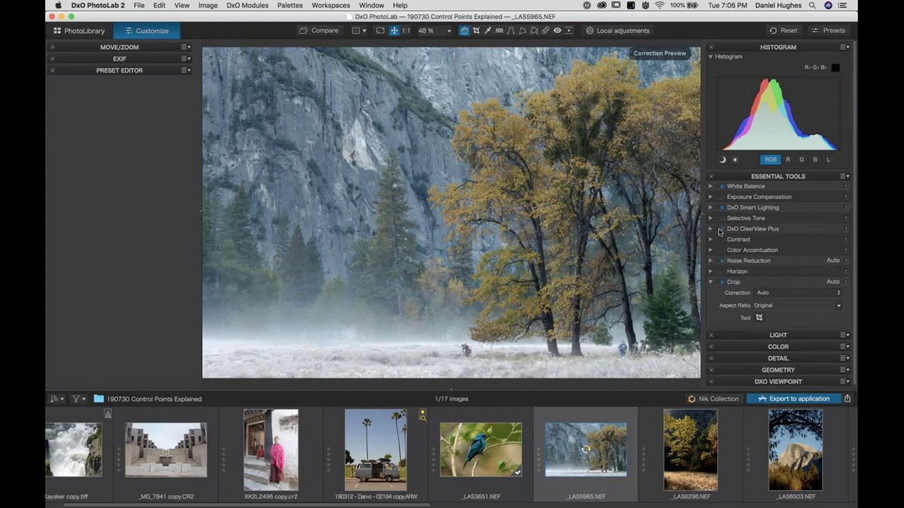
click(722, 230)
click(712, 229)
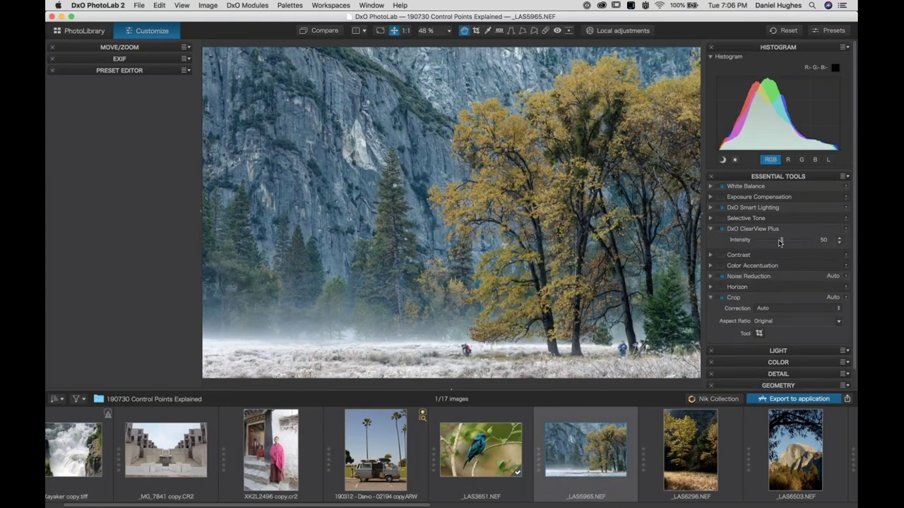
drag(778, 241, 759, 243)
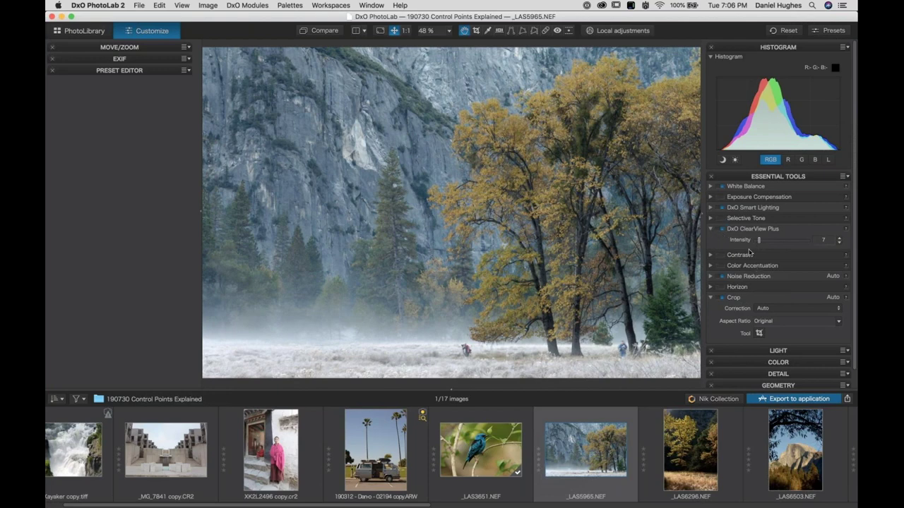
mouse_move(761, 242)
mouse_down()
mouse_move(805, 243)
mouse_move(762, 247)
mouse_up()
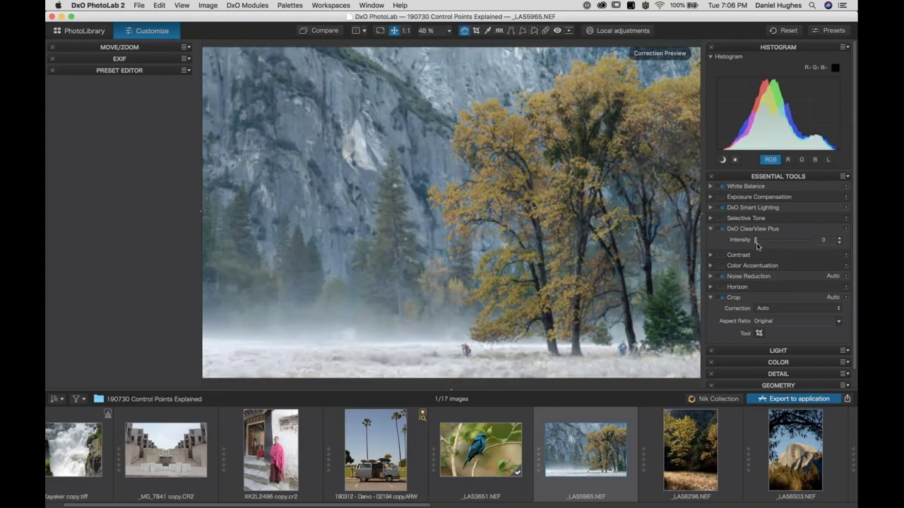
click(724, 229)
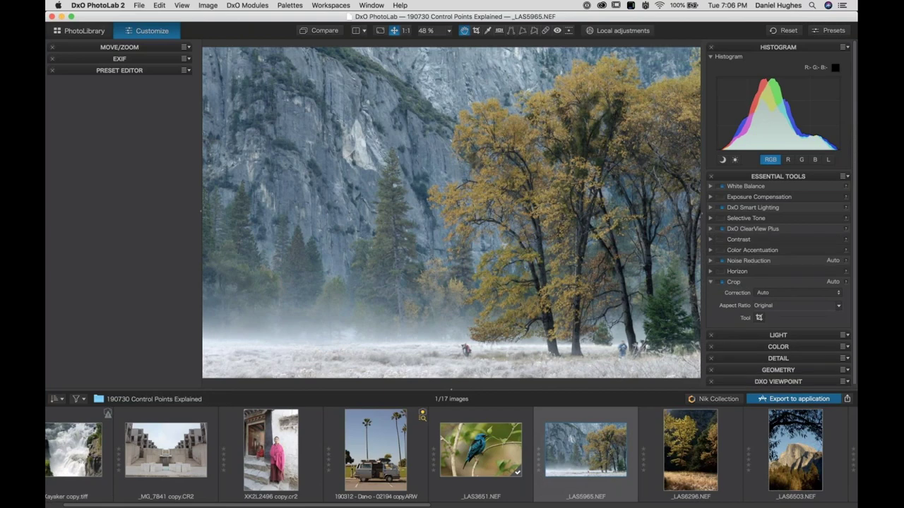
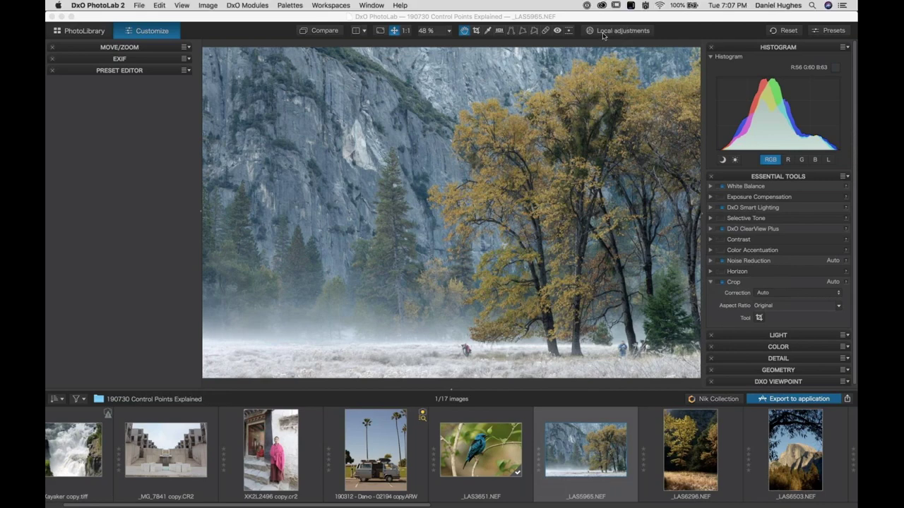
Place a local adjustment control point on the large tree's left yellow foliage and enlarge its circle to cover most of that side.
click(603, 34)
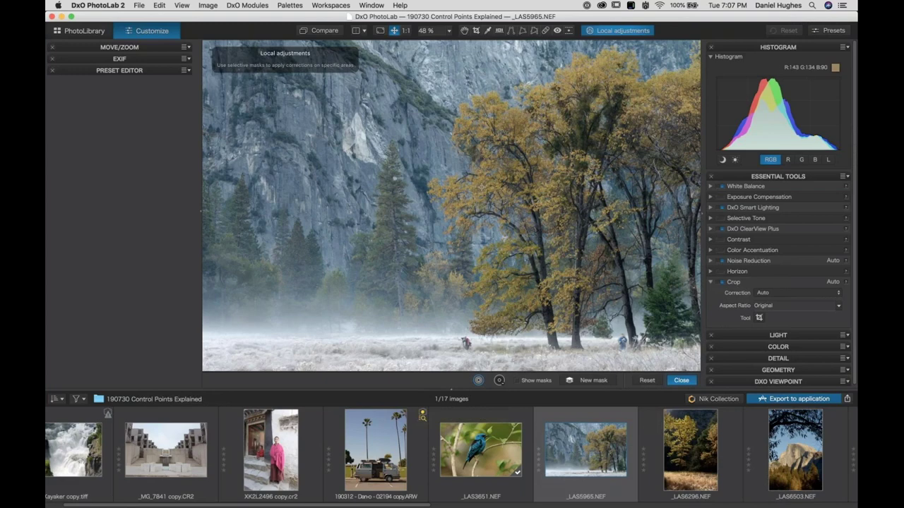
click(481, 187)
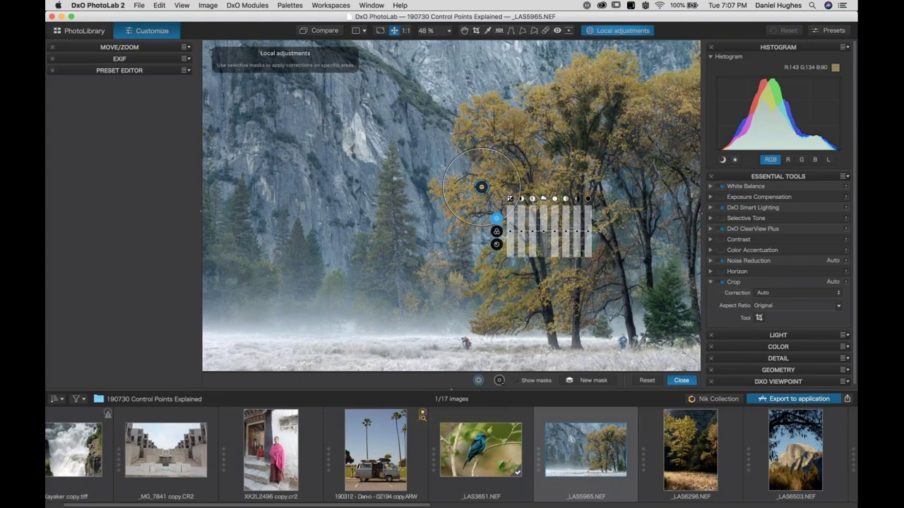
drag(507, 147, 545, 90)
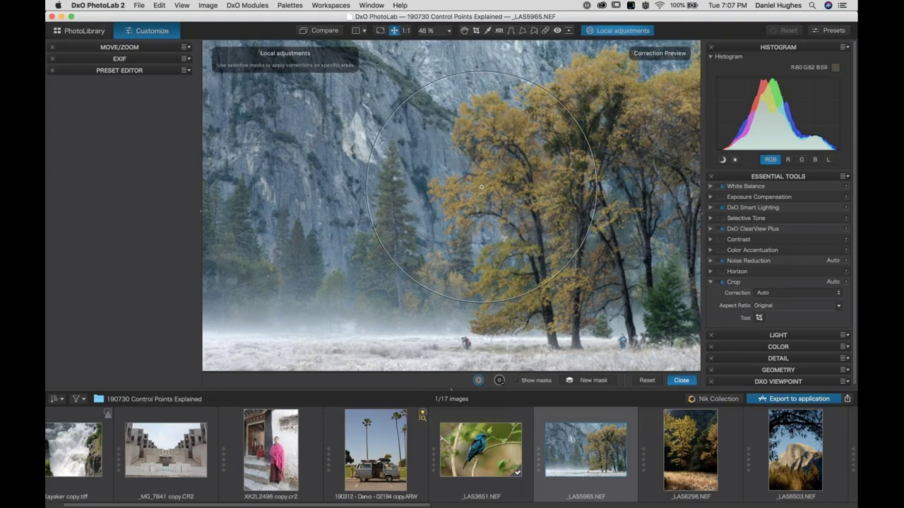
mouse_move(480, 187)
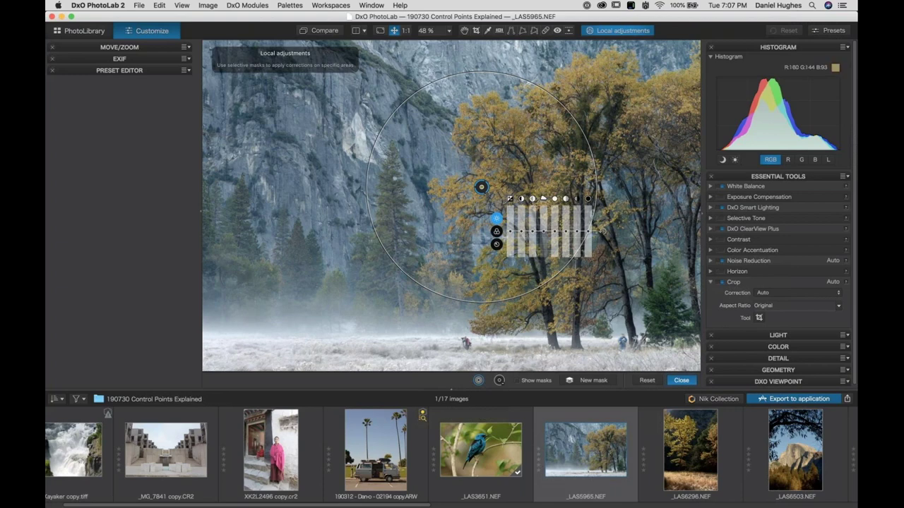
click(482, 187)
mouse_move(481, 187)
mouse_down()
mouse_move(500, 189)
mouse_move(480, 188)
mouse_up()
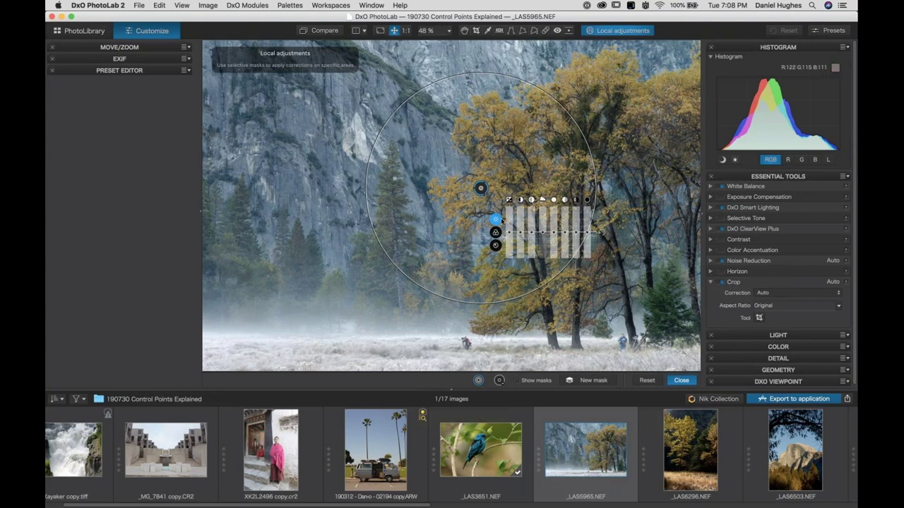
Try stronger and weaker exposure on the control point, leaving the yellow leaves slightly brightened with a small extra light enhancement.
mouse_move(507, 230)
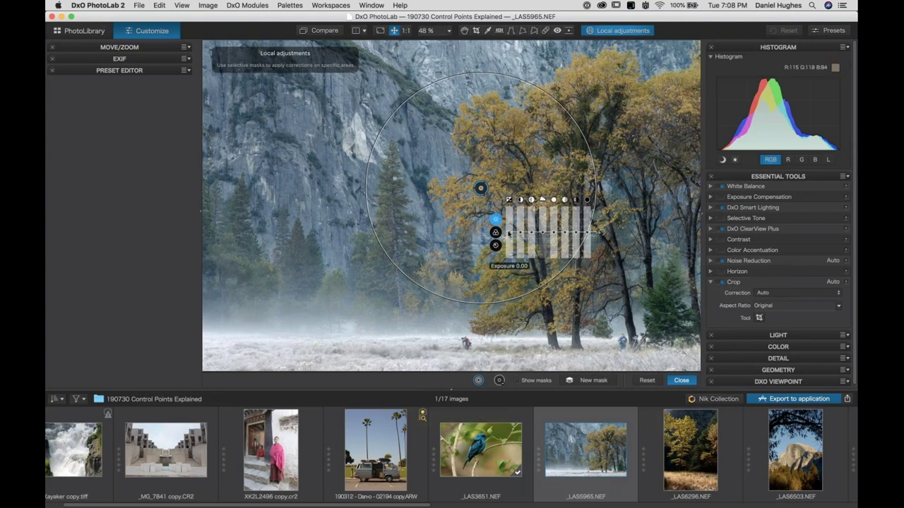
drag(508, 230, 509, 206)
mouse_move(519, 232)
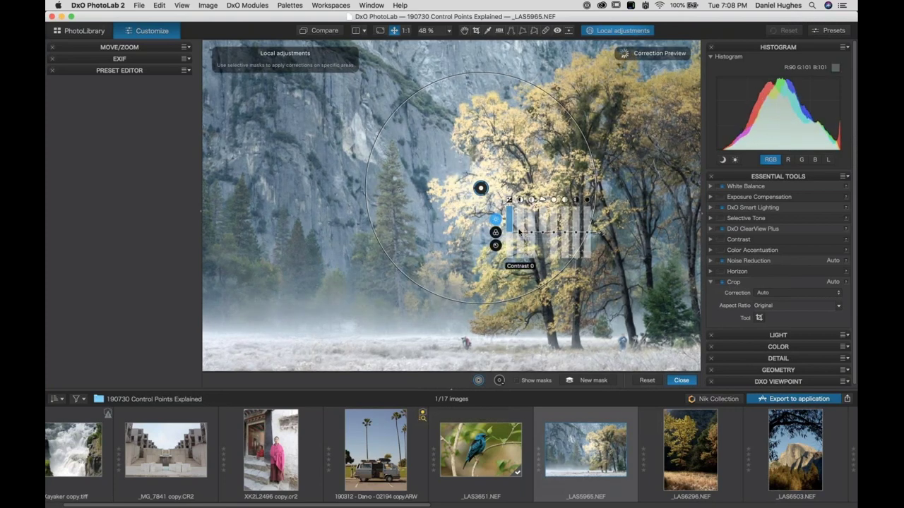
drag(531, 232, 508, 225)
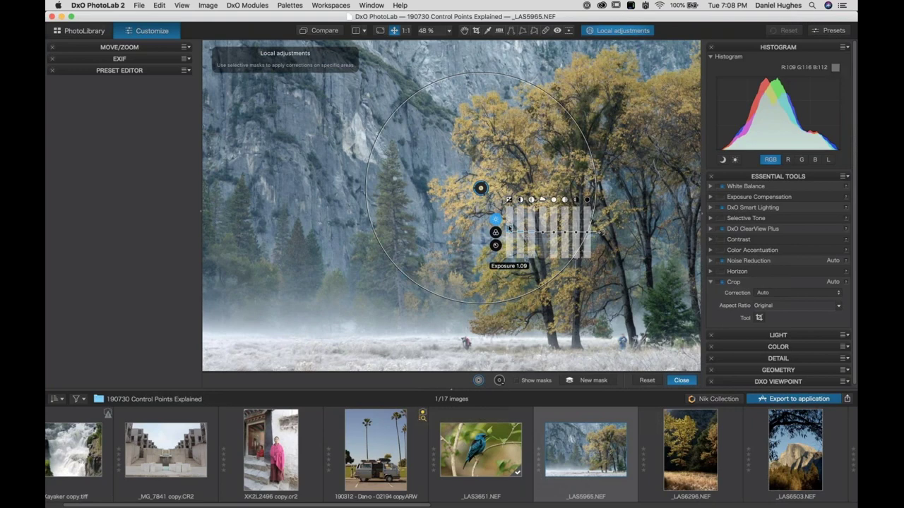
drag(508, 224, 507, 227)
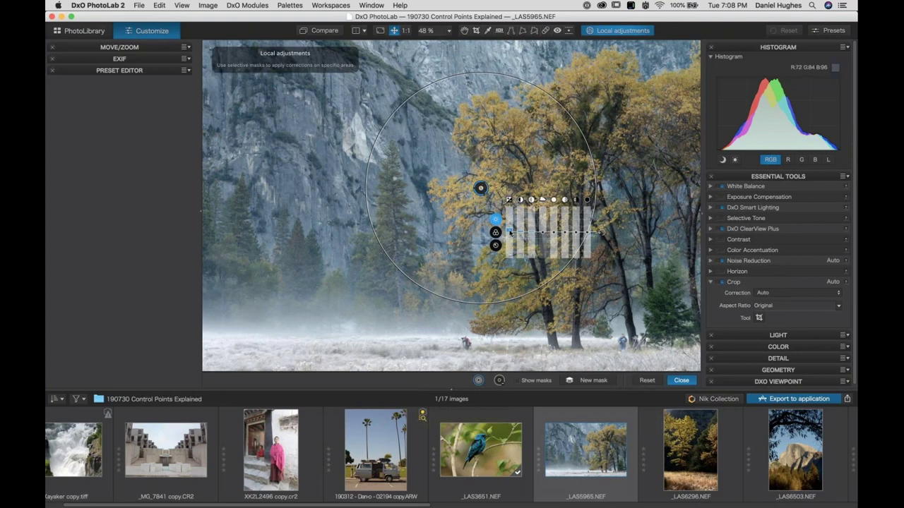
drag(508, 243, 508, 218)
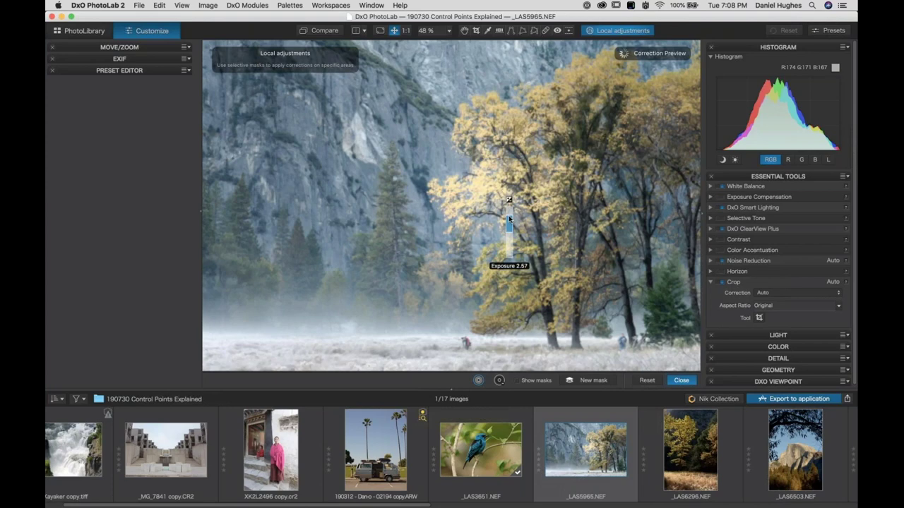
drag(508, 219, 509, 218)
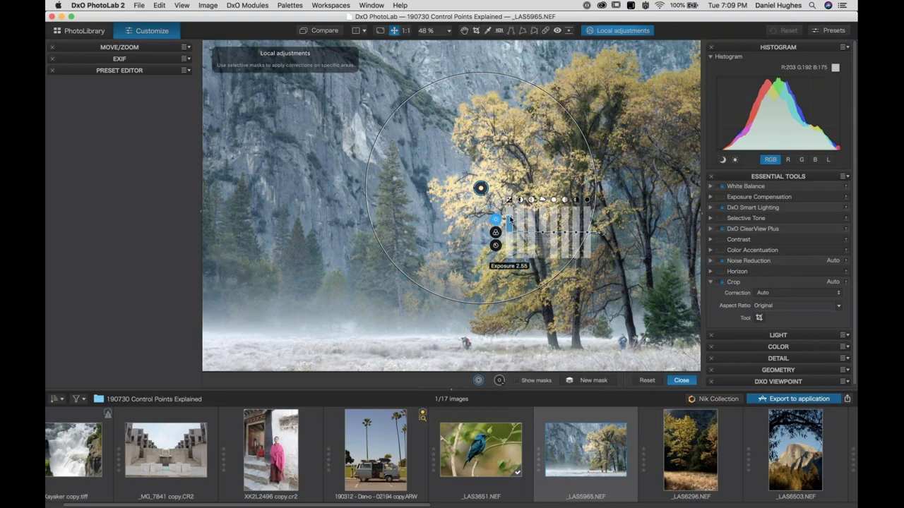
drag(510, 220, 542, 229)
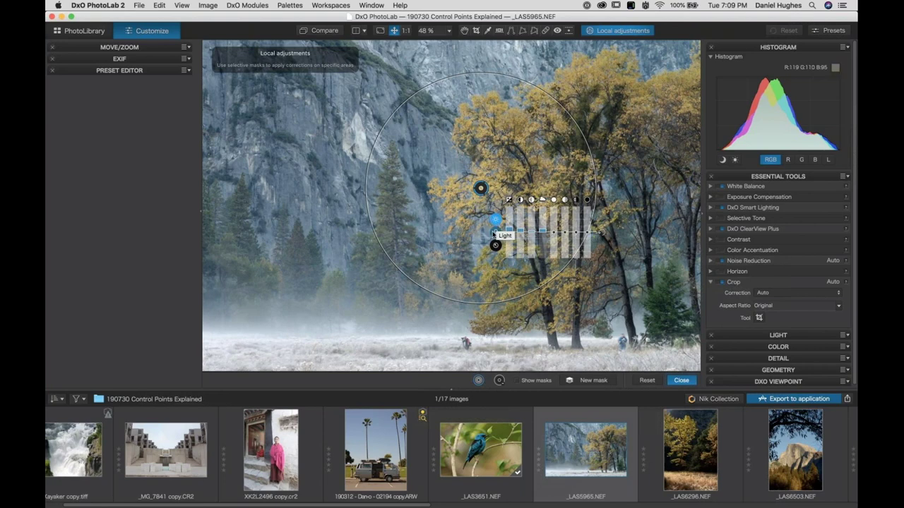
Review the control point's detail adjustments, and slightly warm the yellow leaves with its color adjustments.
click(495, 233)
click(495, 246)
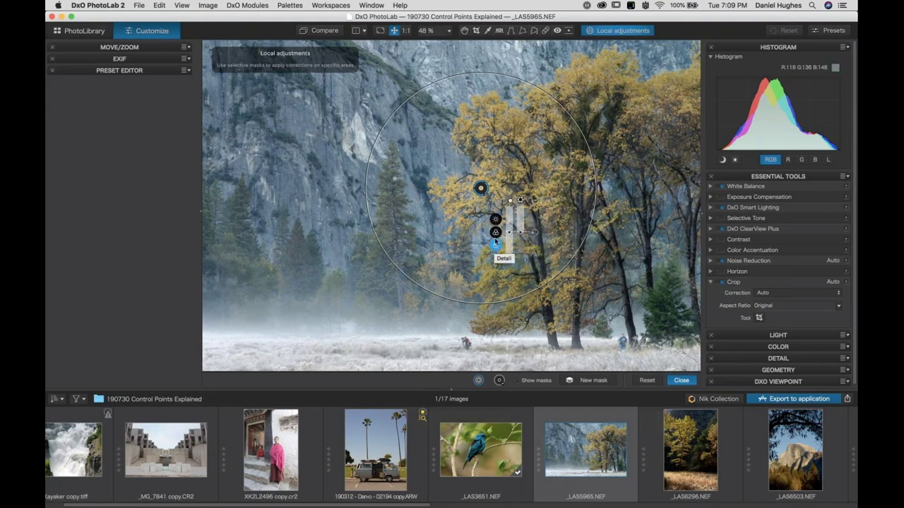
click(495, 233)
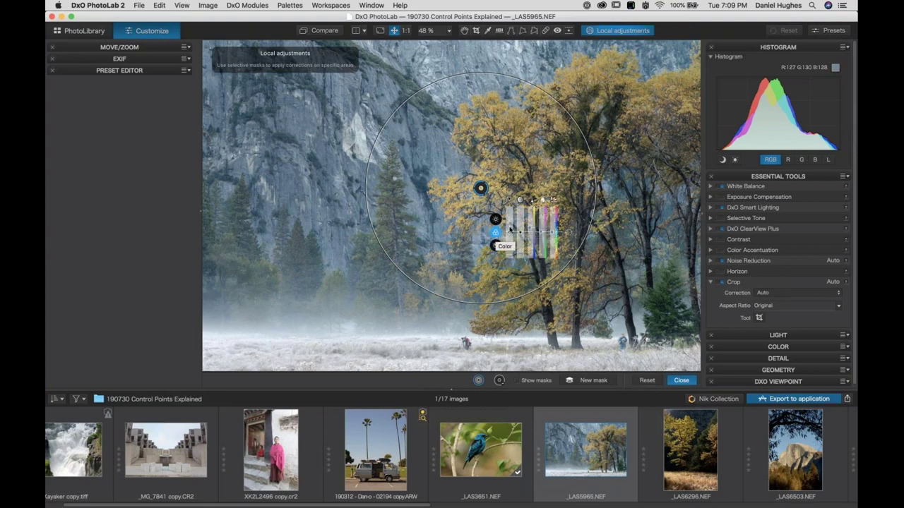
drag(510, 231, 529, 229)
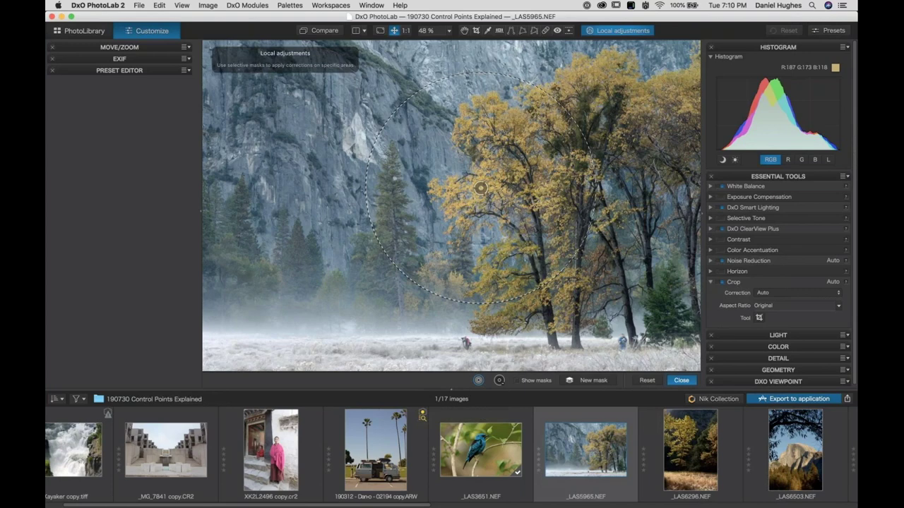
Shrink the control point's circle tightly around the left foliage and turn on the mask display.
click(480, 190)
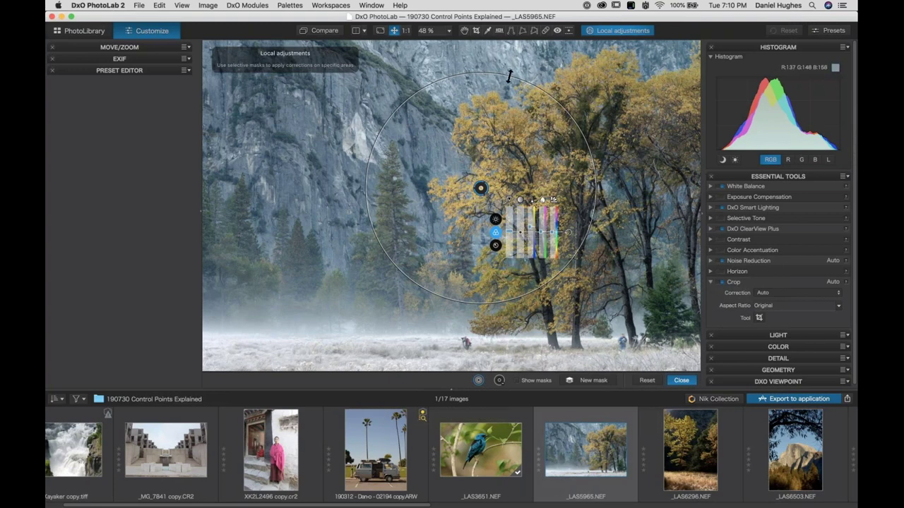
drag(508, 79, 484, 139)
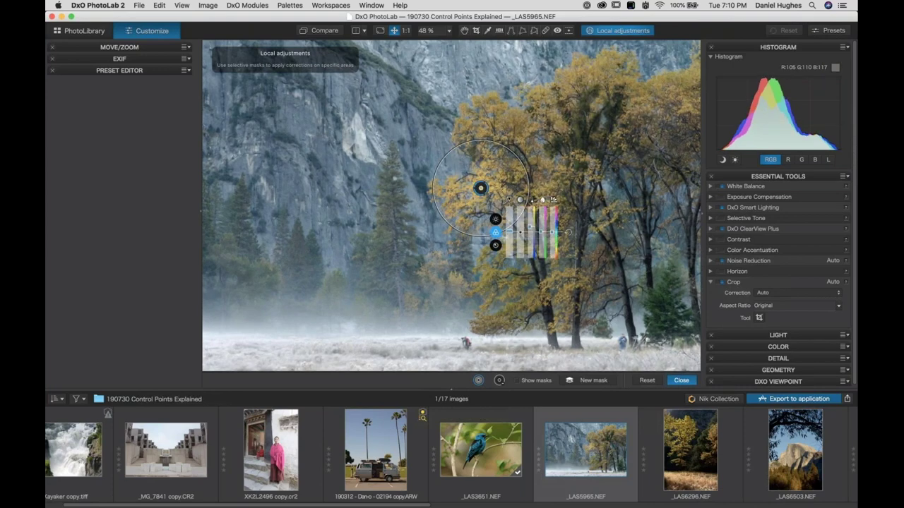
click(517, 381)
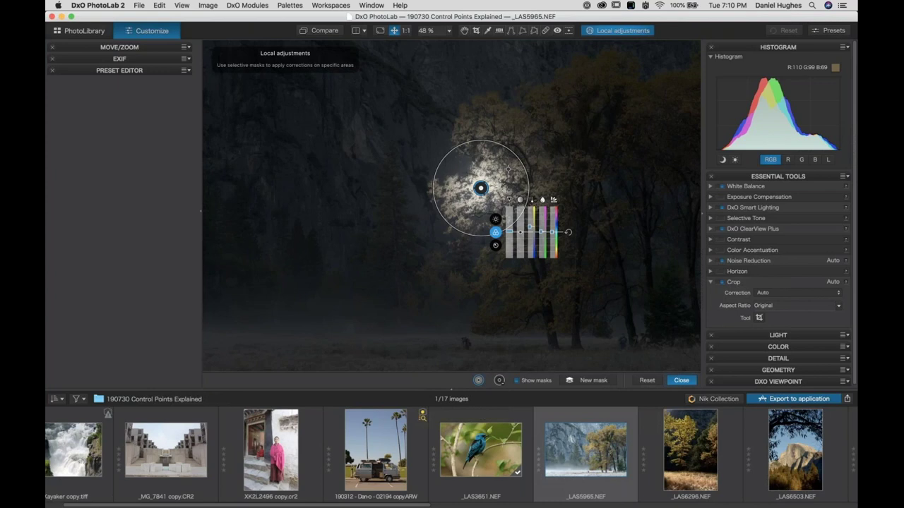
Try the control point on the tree's upper foliage to examine its mask, and return it to the left foliage.
click(481, 187)
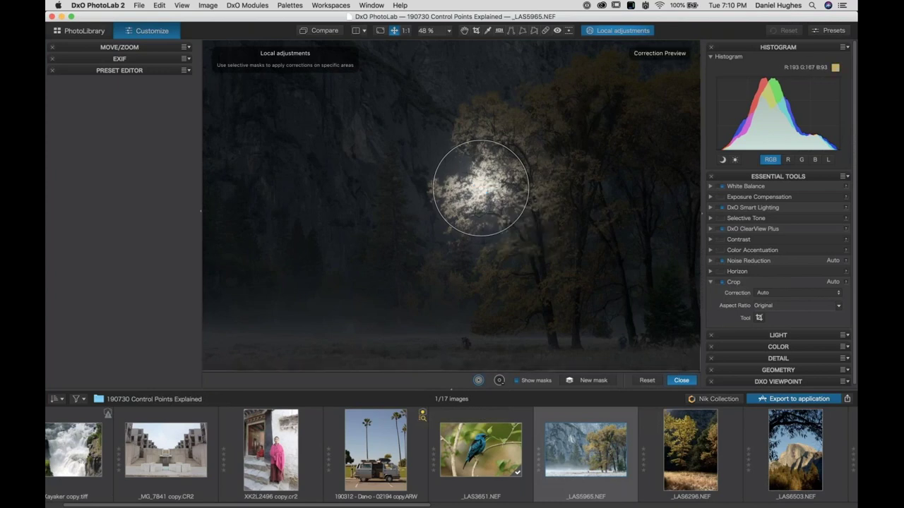
drag(481, 187, 571, 78)
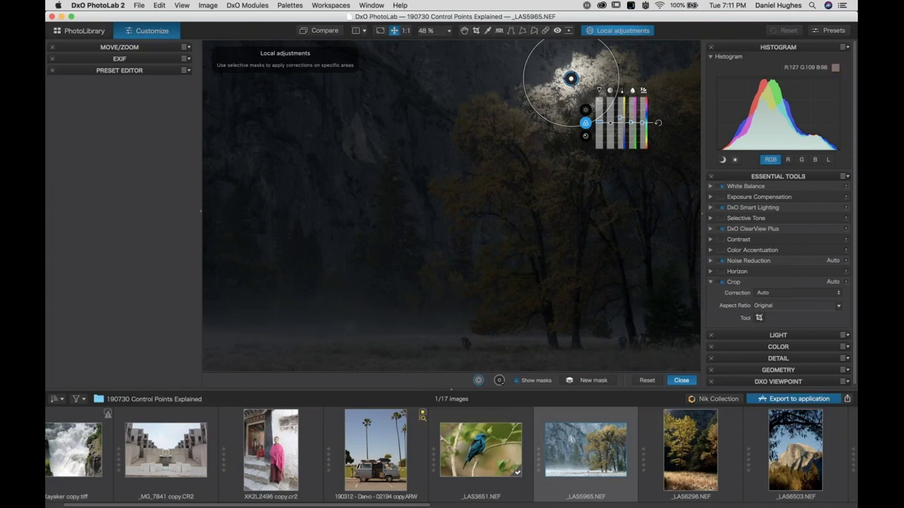
drag(571, 78, 477, 187)
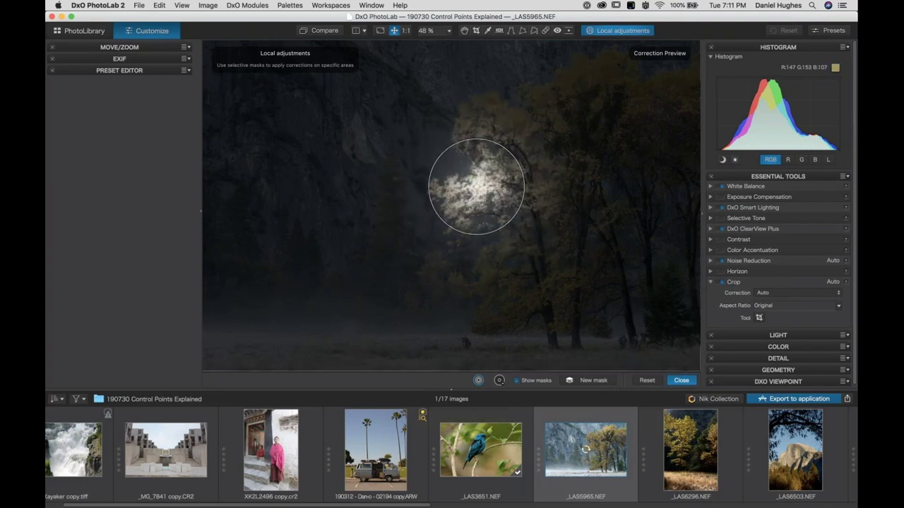
Enlarge the control point's circle to cover most of the tree and fine-tune its position on the left foliage.
mouse_move(476, 186)
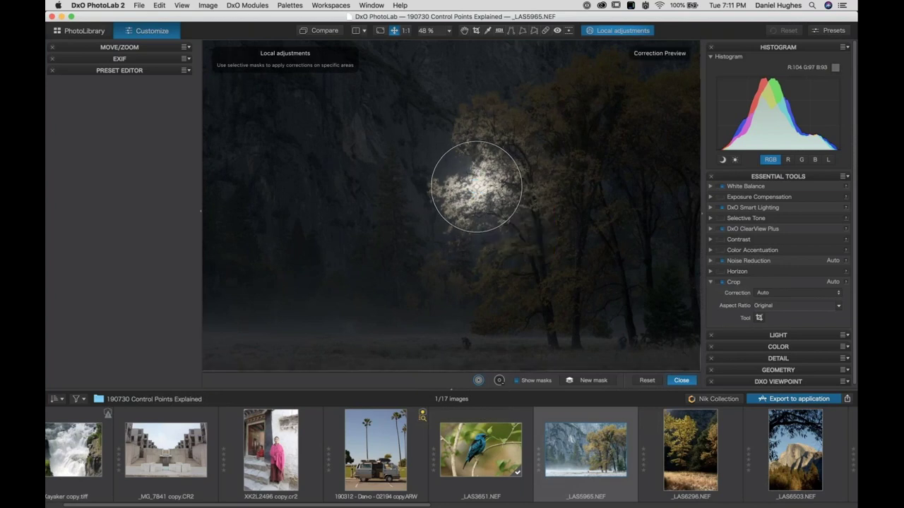
drag(523, 187, 614, 187)
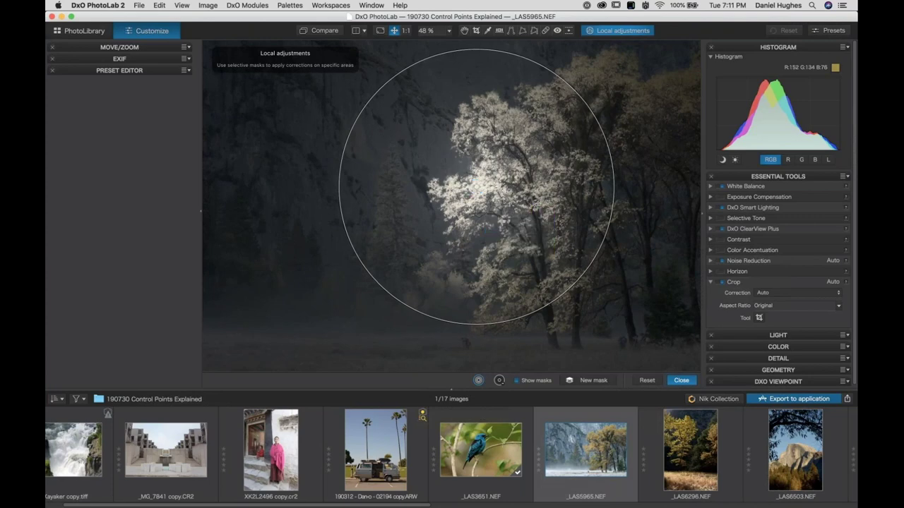
drag(476, 188, 476, 192)
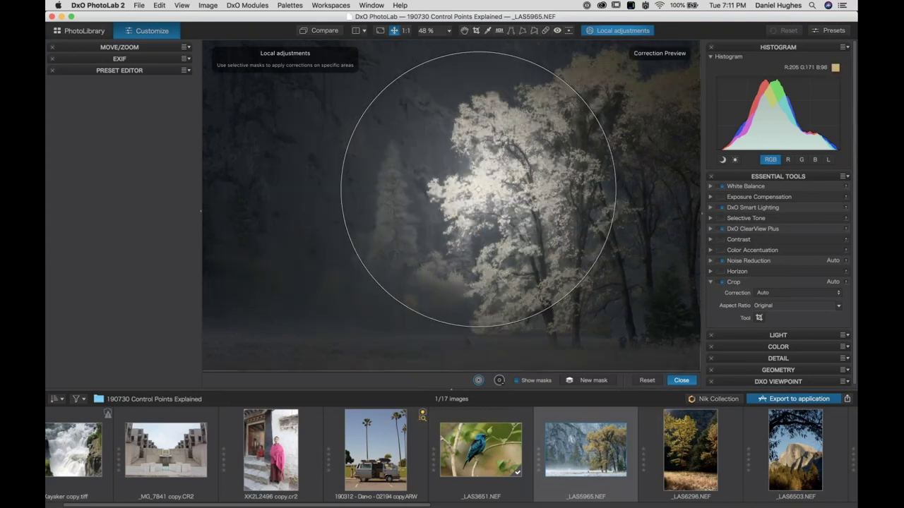
mouse_move(475, 194)
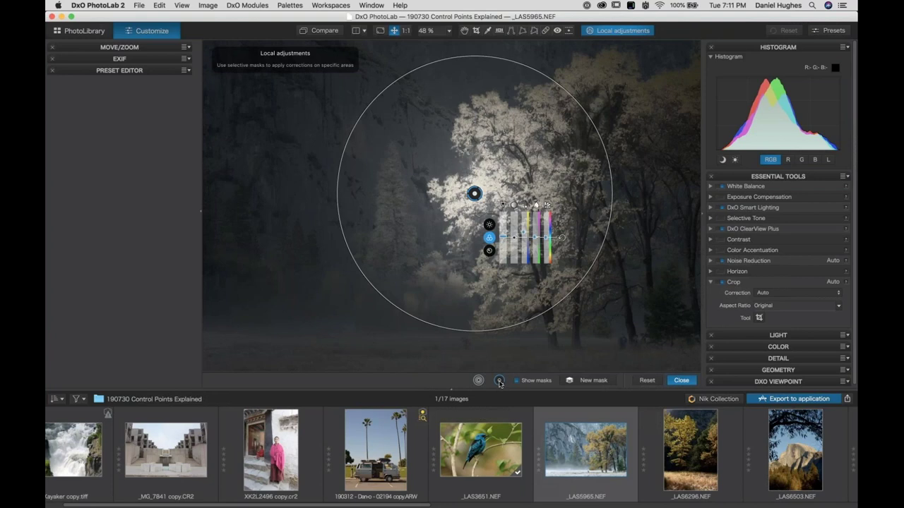
Add four protection points on the dark pine and surrounding cliff to exclude the background from the tree's mask, and hide the mask display.
click(499, 381)
click(382, 203)
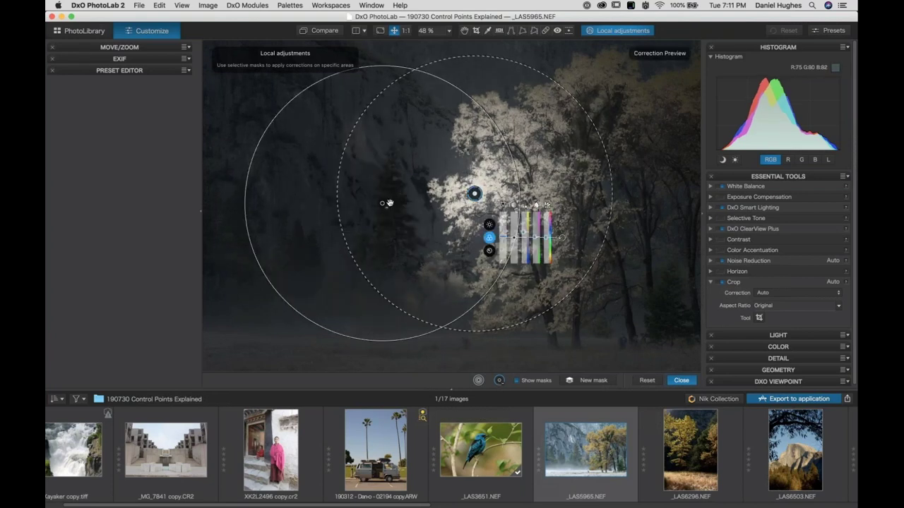
mouse_move(382, 203)
mouse_down()
mouse_move(378, 213)
mouse_move(356, 190)
mouse_move(390, 220)
mouse_move(379, 214)
mouse_up()
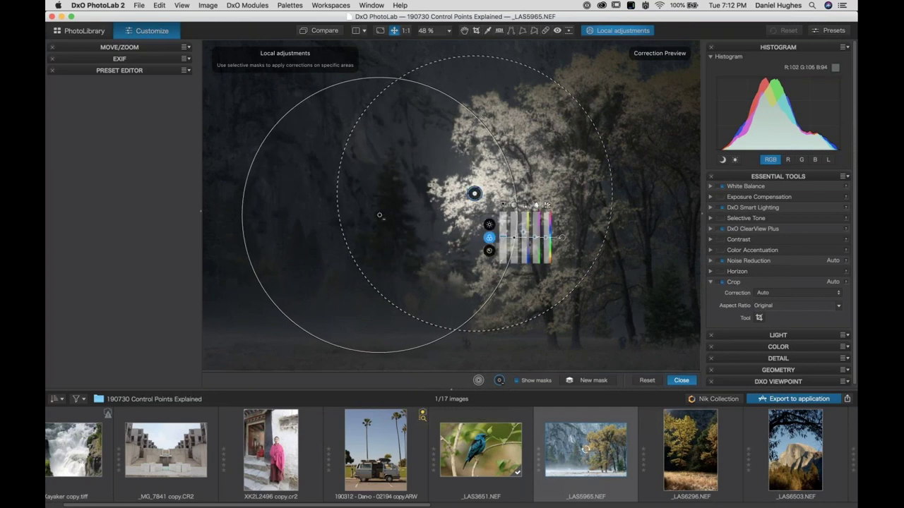
click(424, 142)
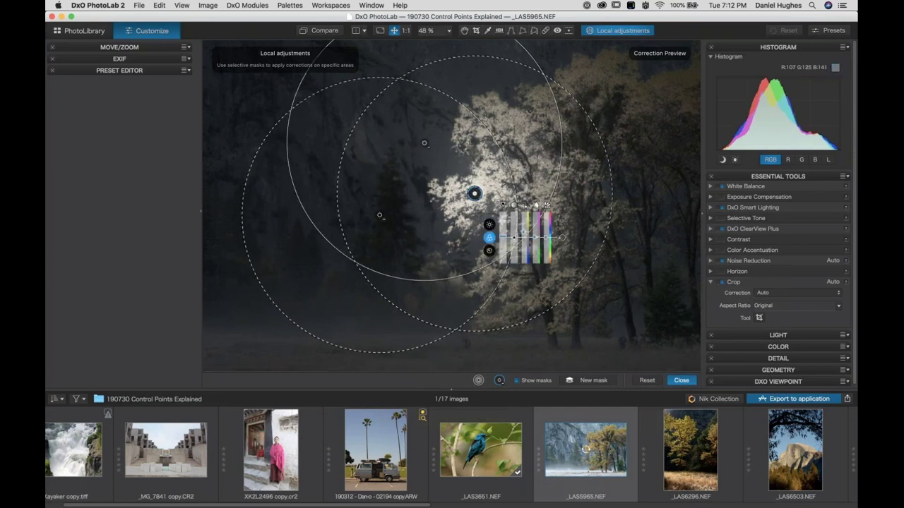
click(440, 50)
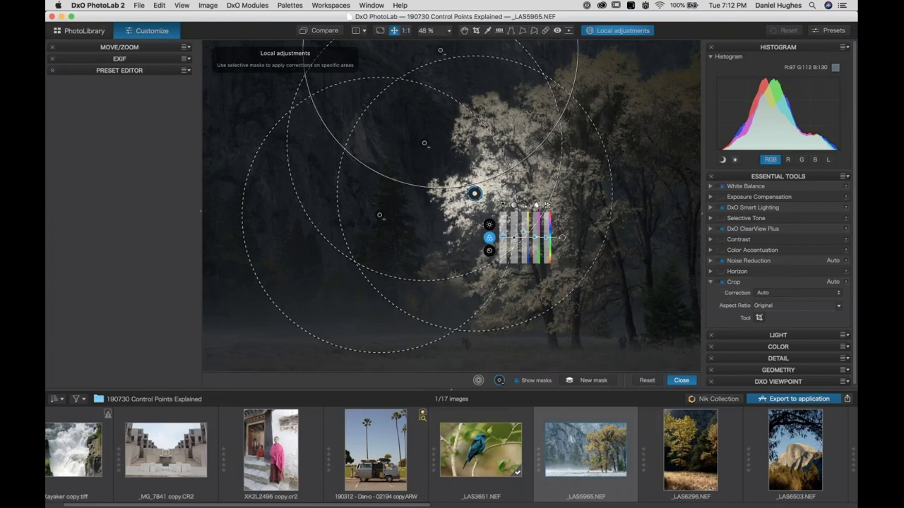
click(238, 165)
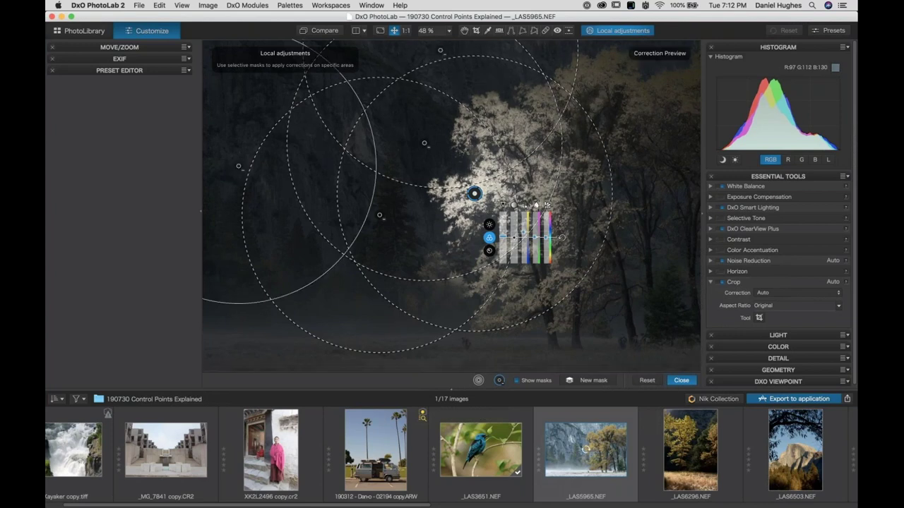
click(517, 381)
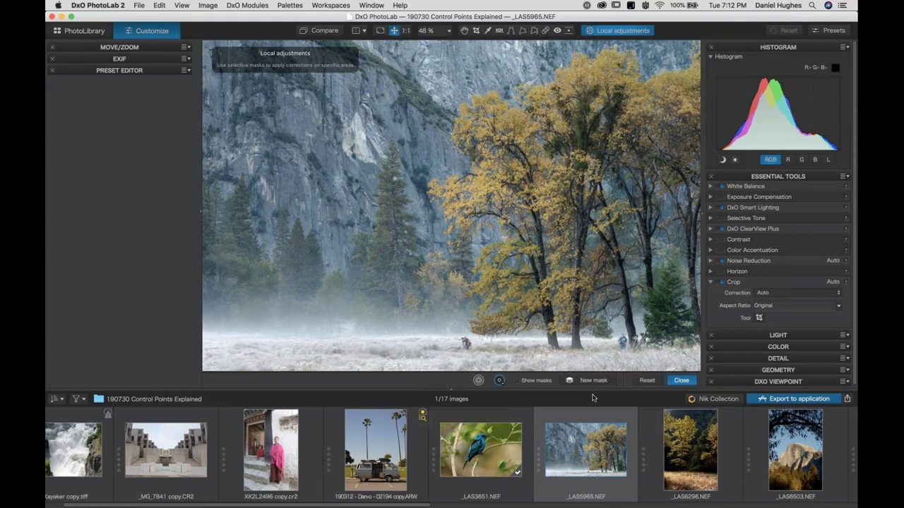
Create a new mask with a control point on the cliff face beside the tree, and slightly lower its exposure.
click(479, 383)
click(593, 383)
click(285, 175)
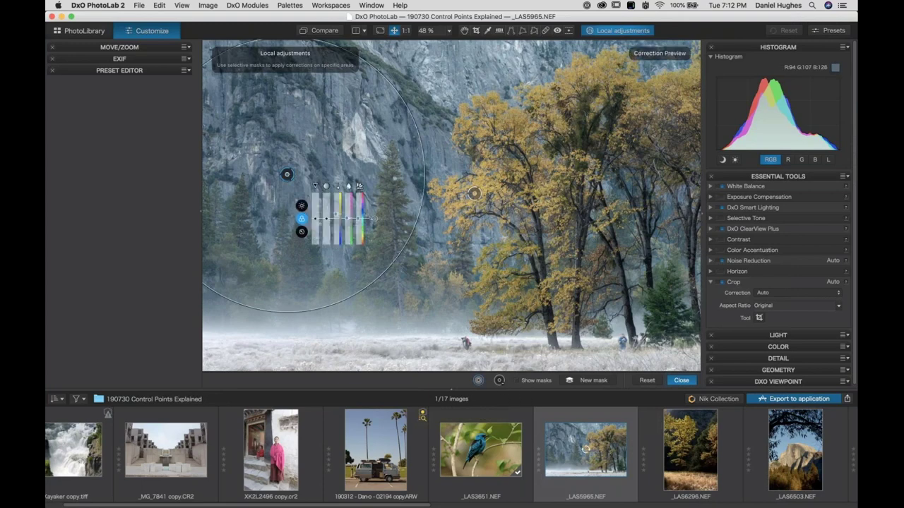
click(301, 209)
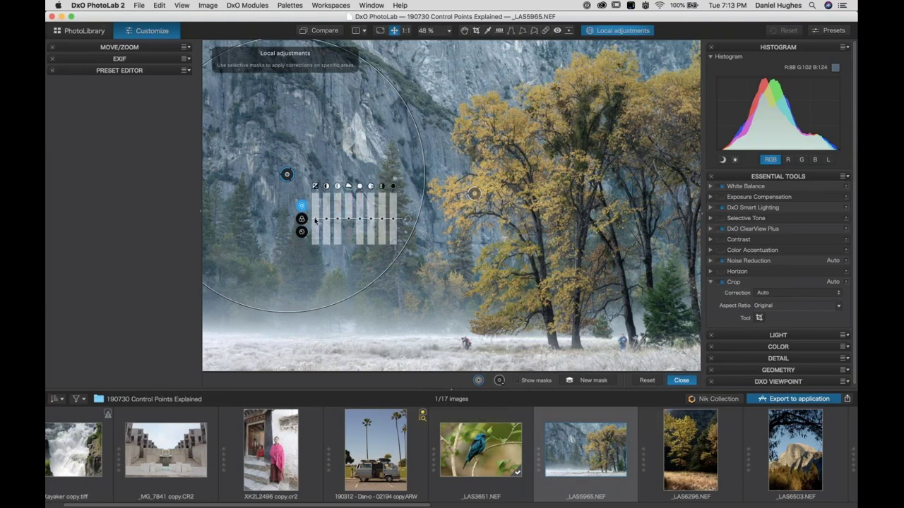
drag(315, 221, 316, 221)
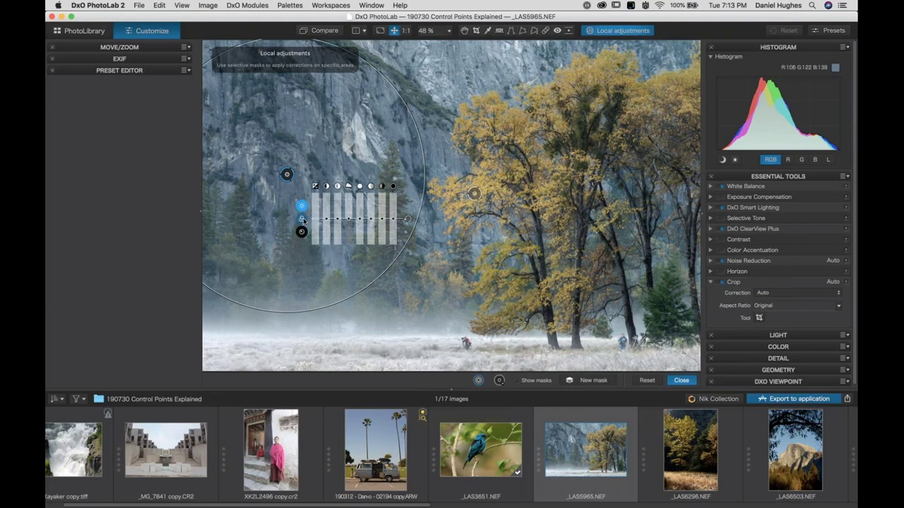
Reduce the cliff control point's vibrancy to about -9, lower its saturation slightly, and fine-tune its color temperature.
click(303, 218)
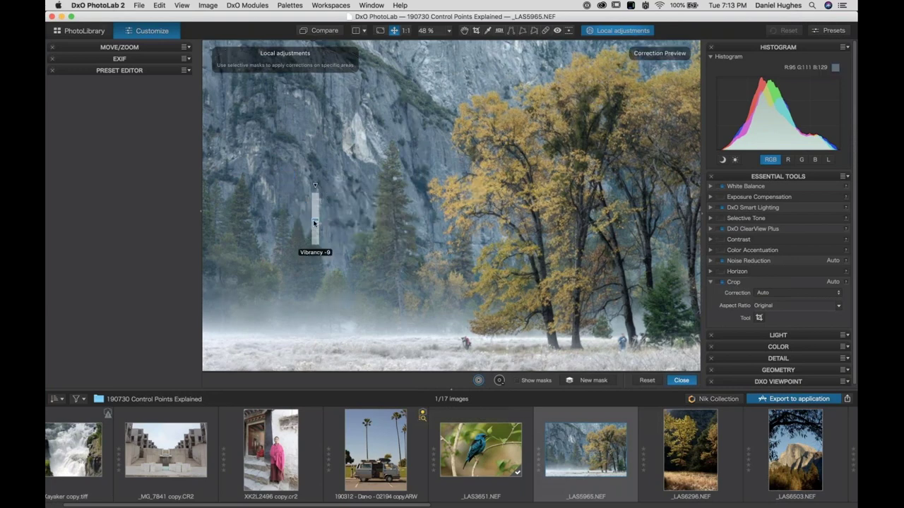
drag(326, 219, 327, 224)
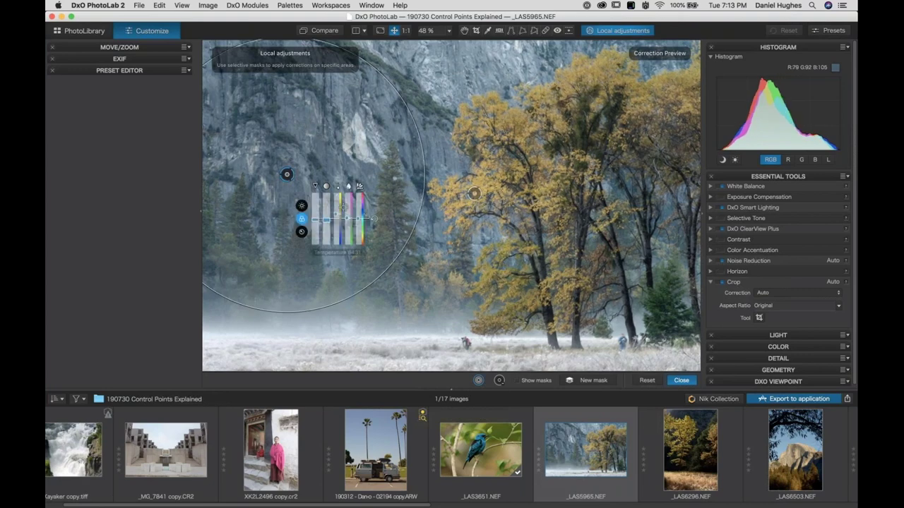
drag(338, 212, 336, 217)
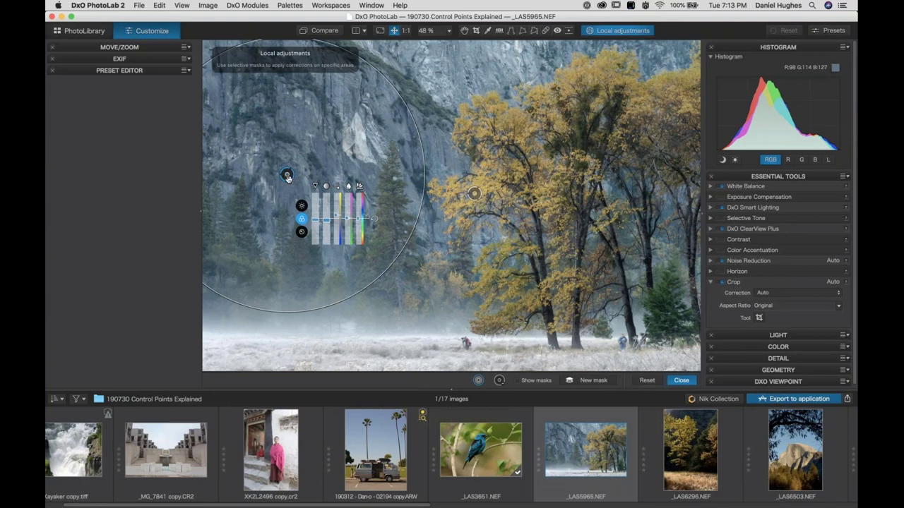
Lower the cliff control point's contrast to about -15 and nudge the point slightly higher on the rock.
click(301, 205)
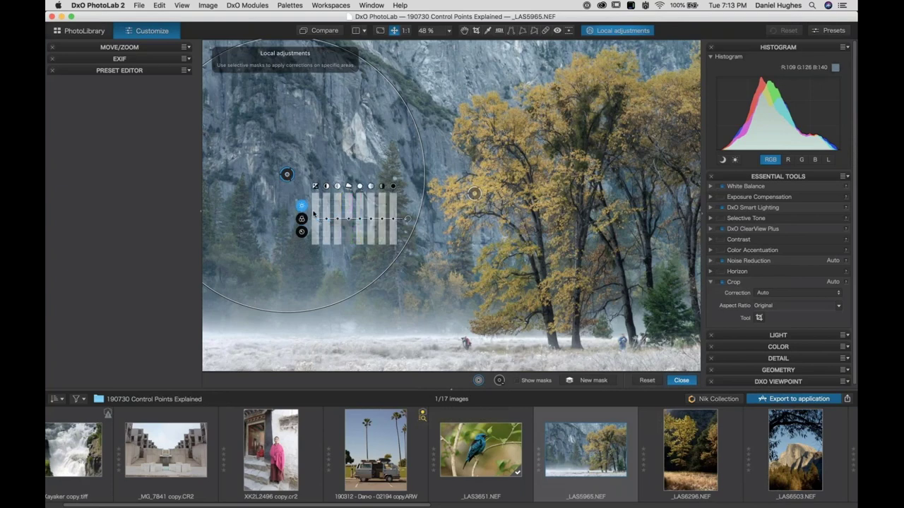
mouse_move(313, 221)
drag(328, 221, 327, 226)
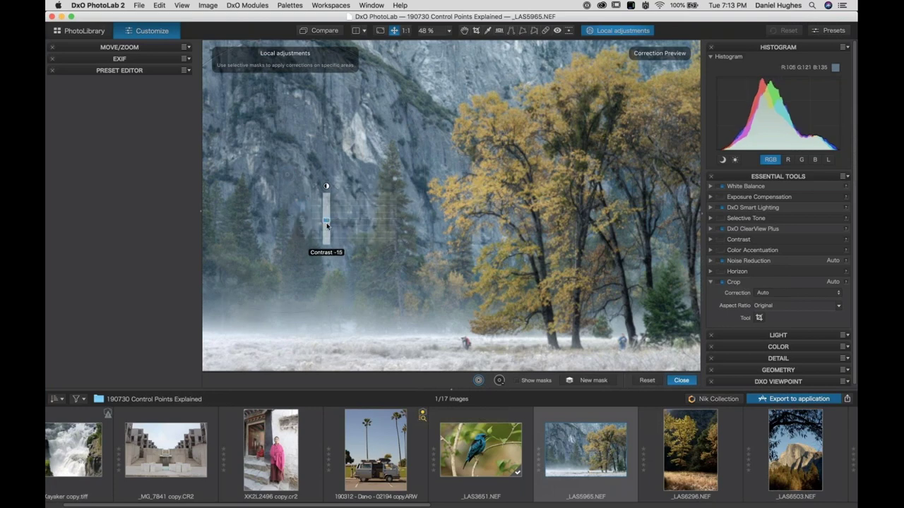
drag(327, 226, 327, 226)
mouse_move(285, 174)
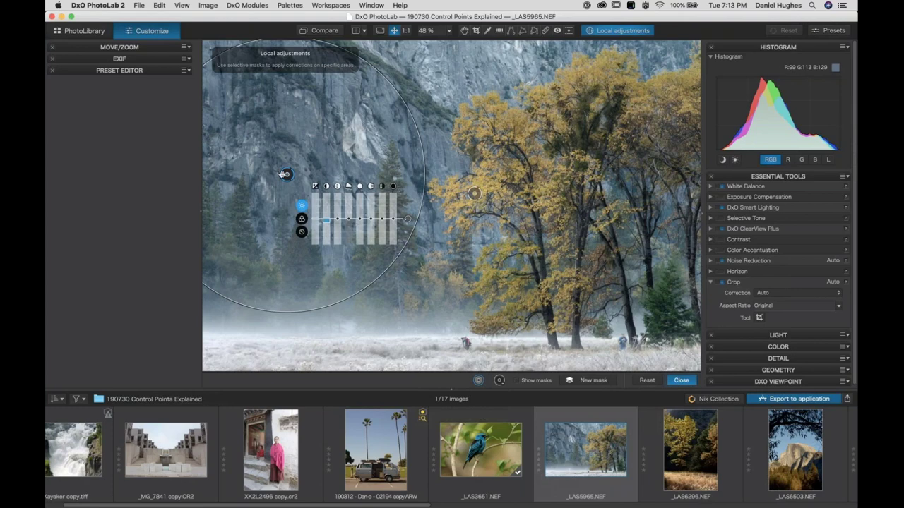
drag(286, 174, 286, 169)
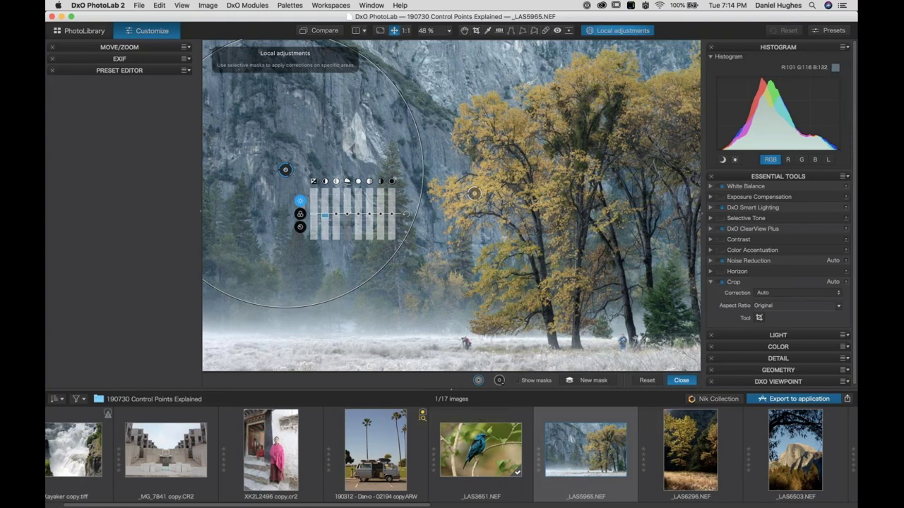
Extend the cliff mask with points on the upper cliff and the background behind the tree, and lower its exposure to about -0.25.
click(457, 64)
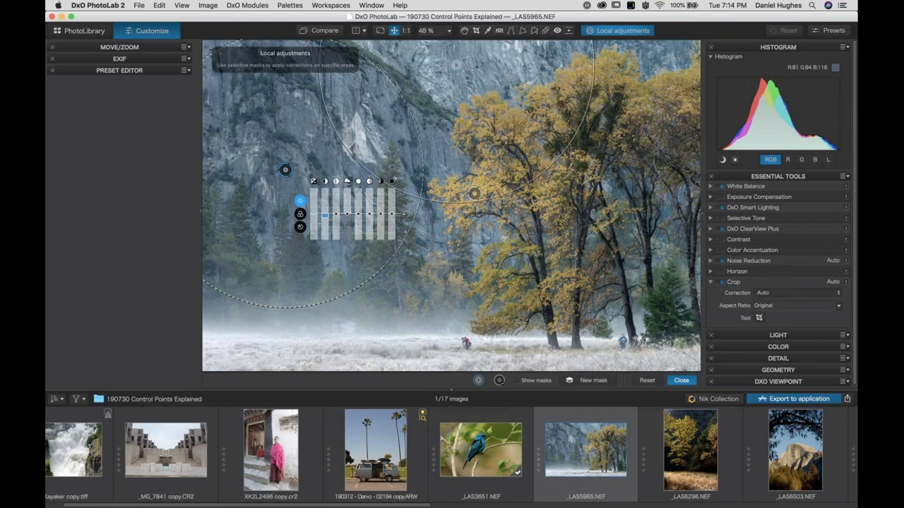
drag(458, 63, 461, 65)
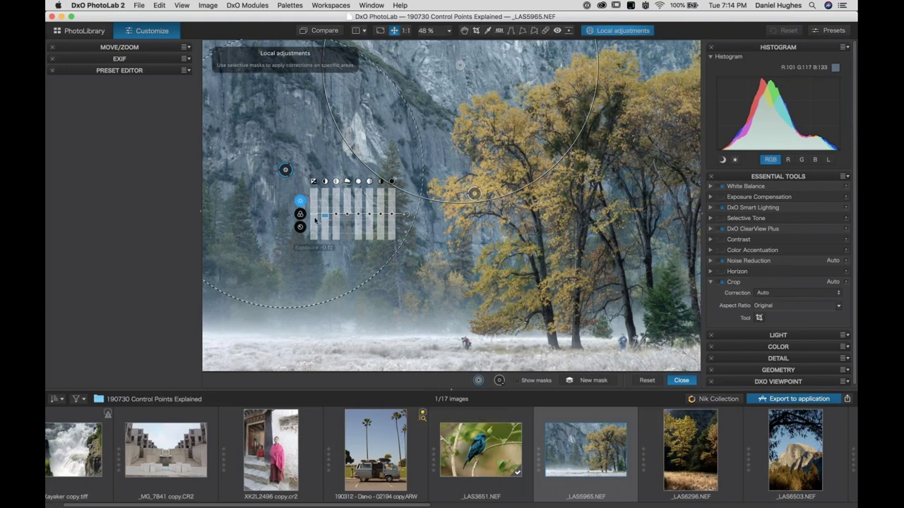
drag(315, 217, 315, 217)
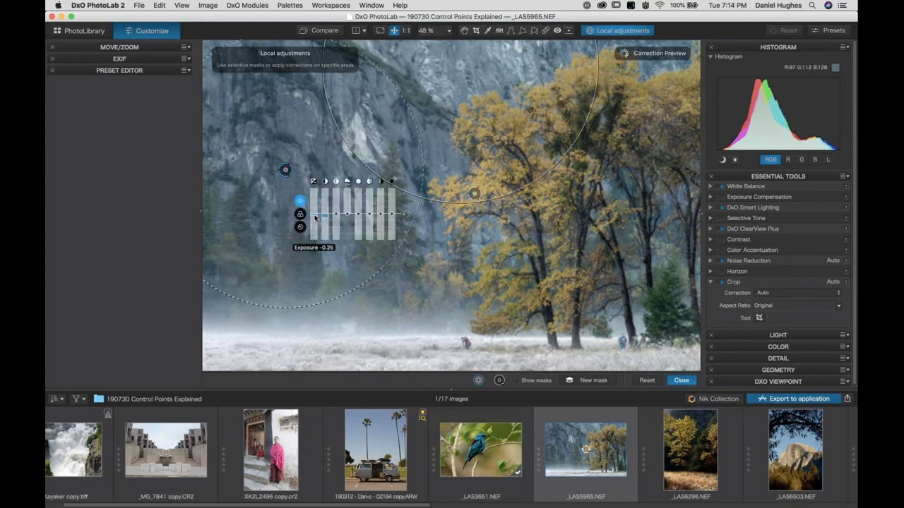
click(666, 211)
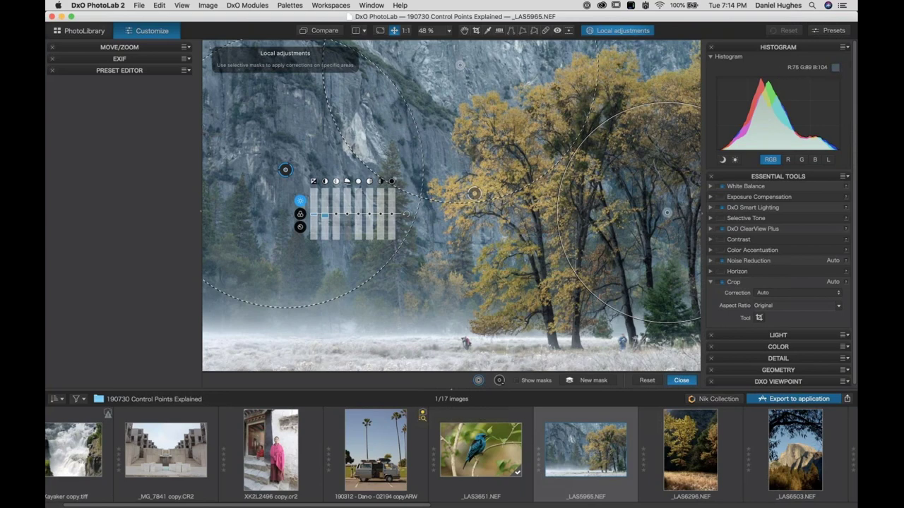
Compare the photo with and without the local adjustments.
click(313, 32)
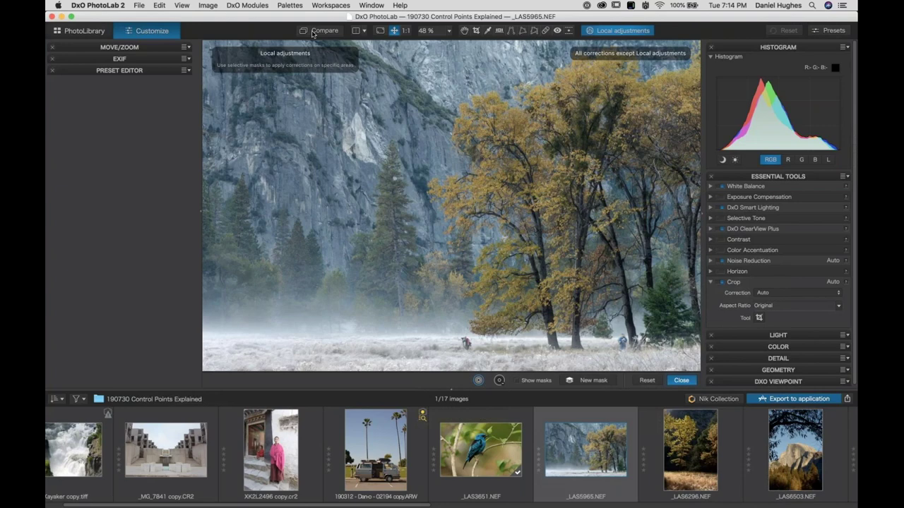
click(313, 32)
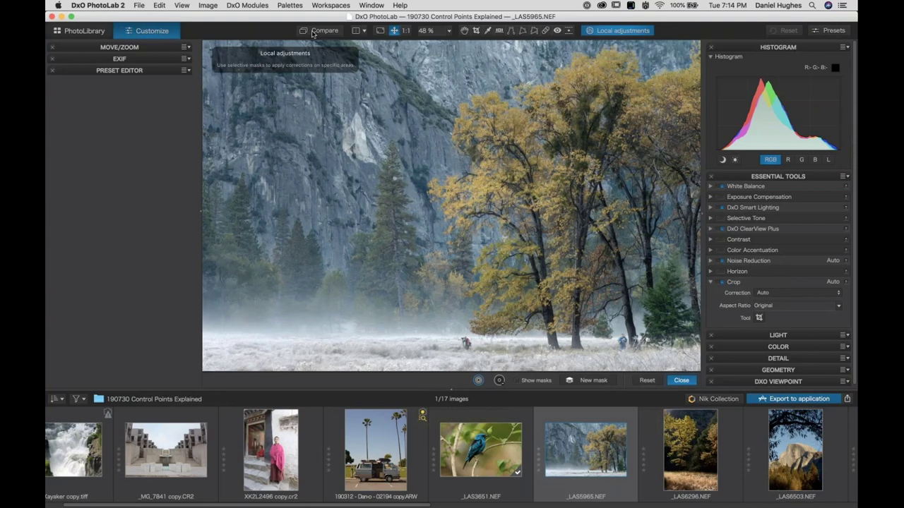
click(313, 32)
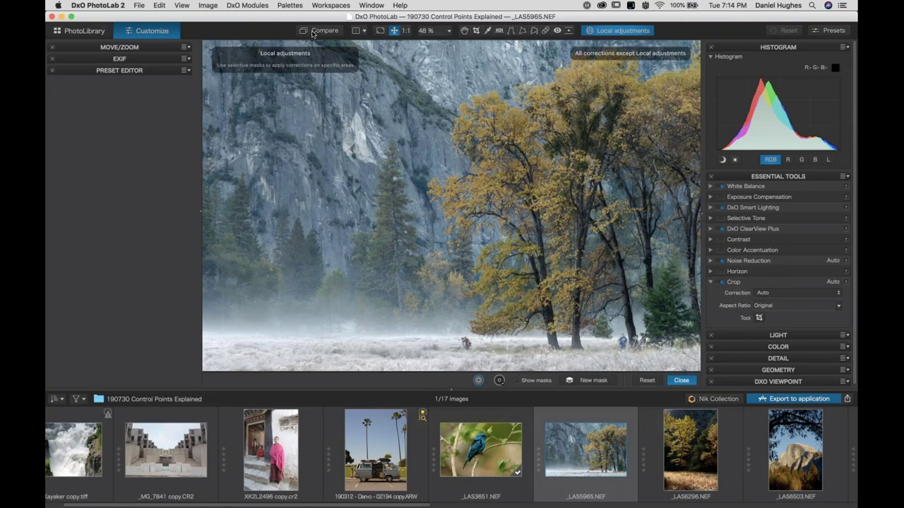
click(313, 32)
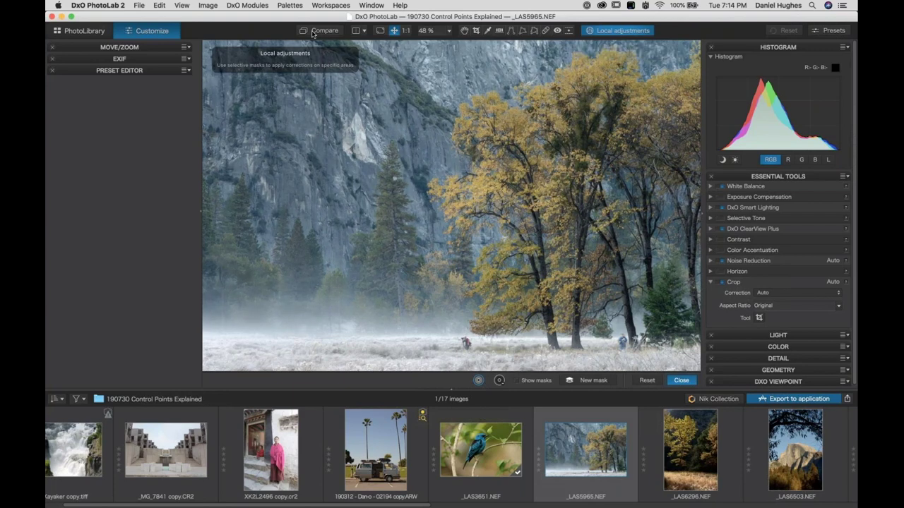
click(313, 32)
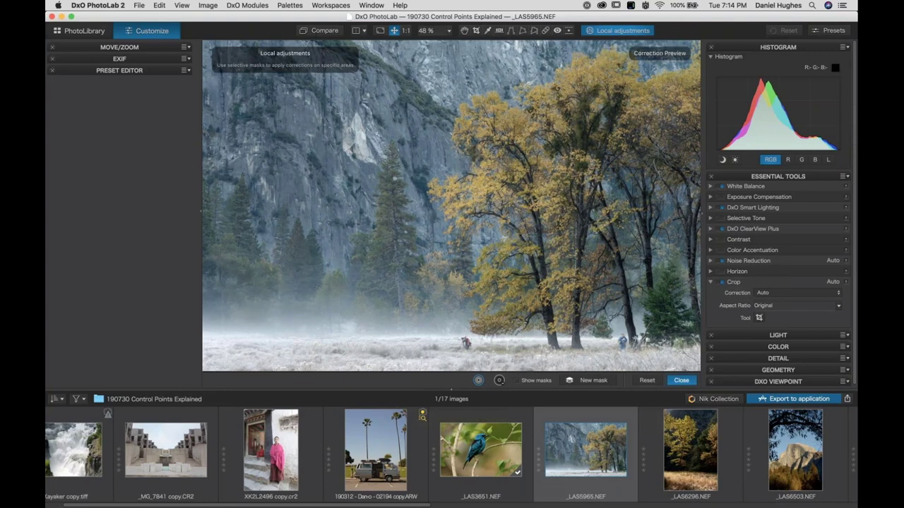
Move the yellow tree's control point slightly up within the foliage and fine-tune its exposure and color temperature.
mouse_move(474, 193)
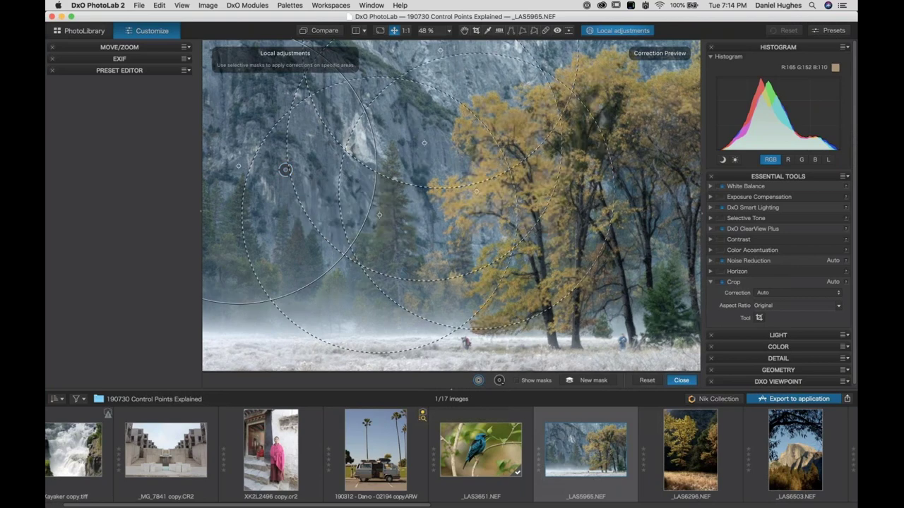
drag(477, 192, 483, 185)
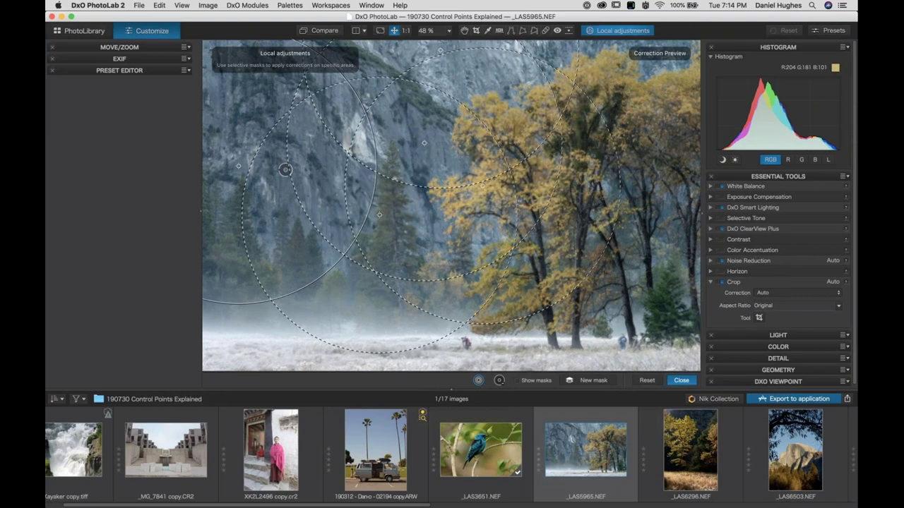
mouse_move(482, 185)
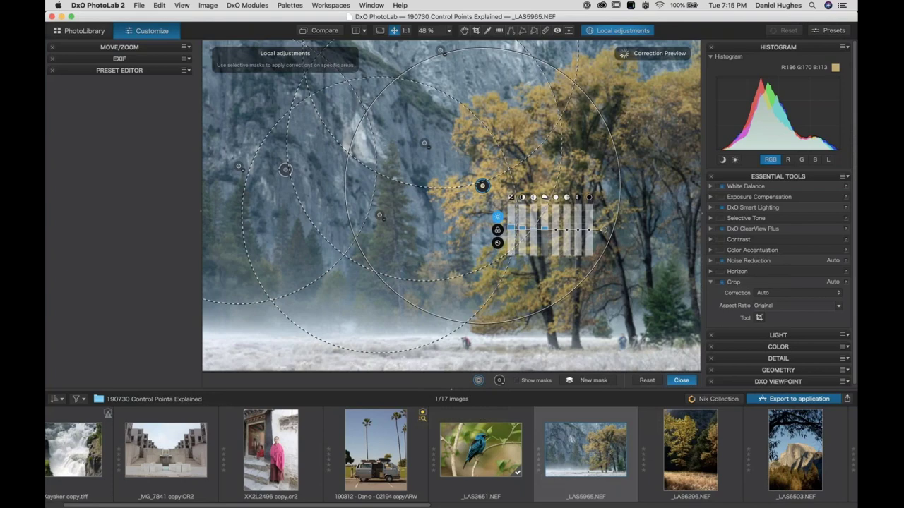
drag(511, 227, 512, 228)
click(497, 231)
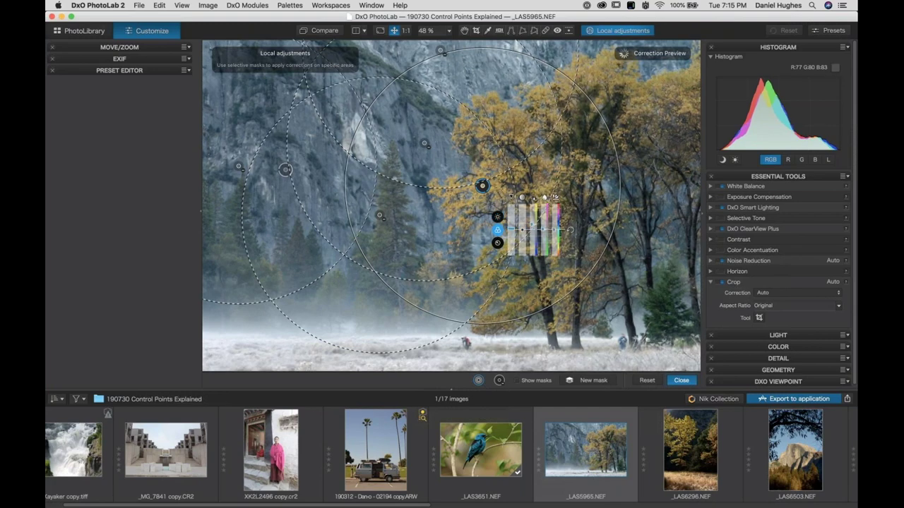
mouse_move(512, 228)
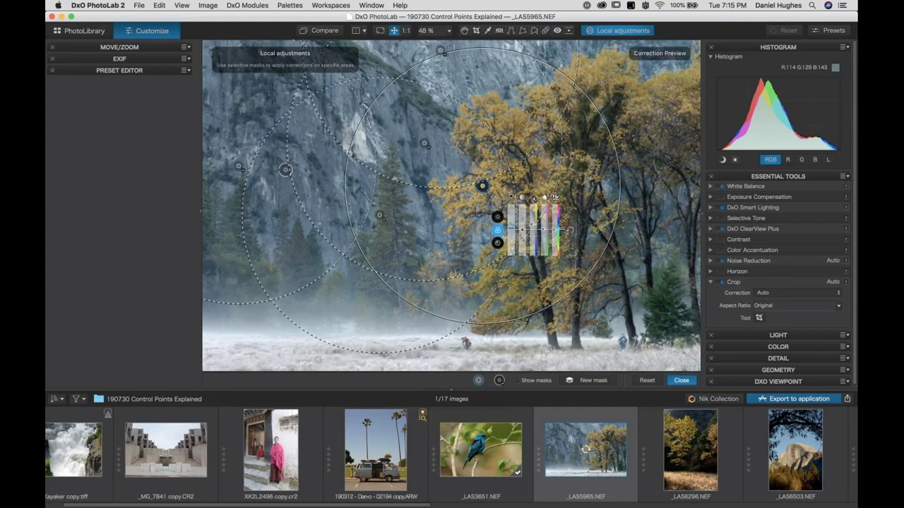
drag(532, 225, 533, 225)
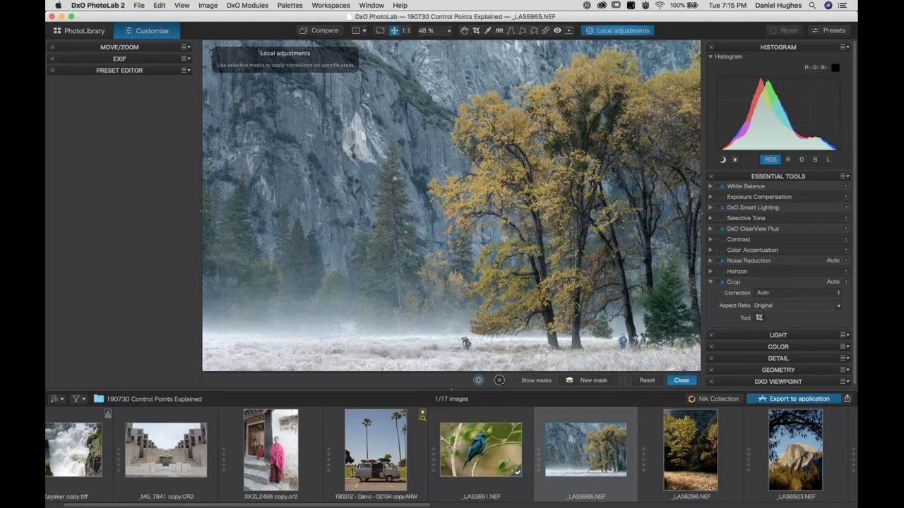
Place a control point on the frosty meadow at the photo's lower left and reduce its radius.
click(306, 351)
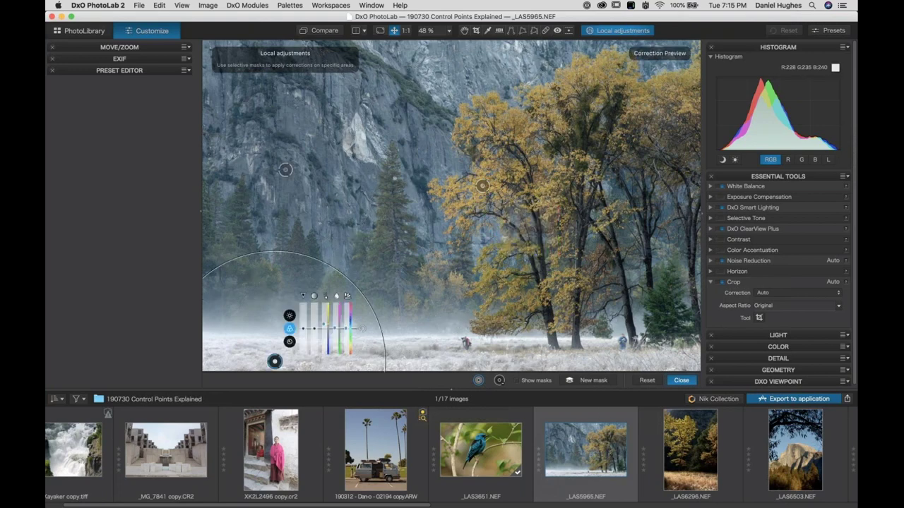
drag(384, 350, 355, 350)
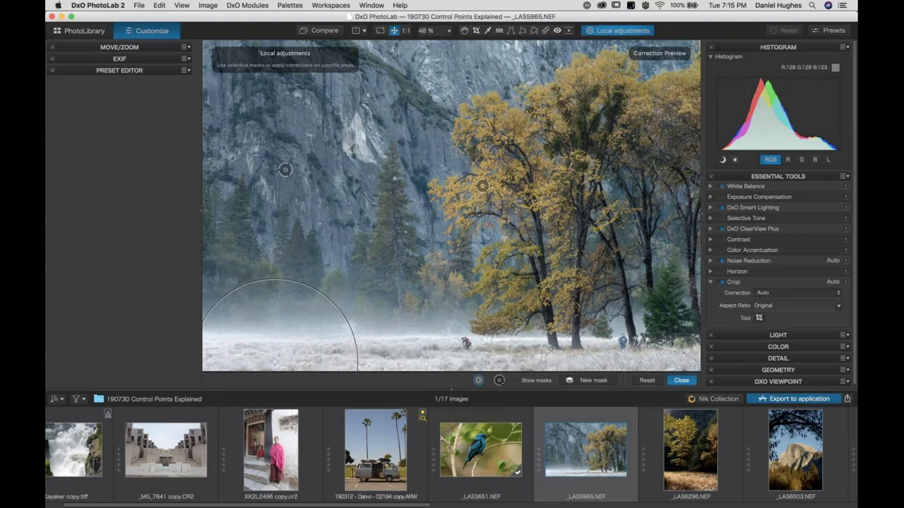
mouse_move(295, 343)
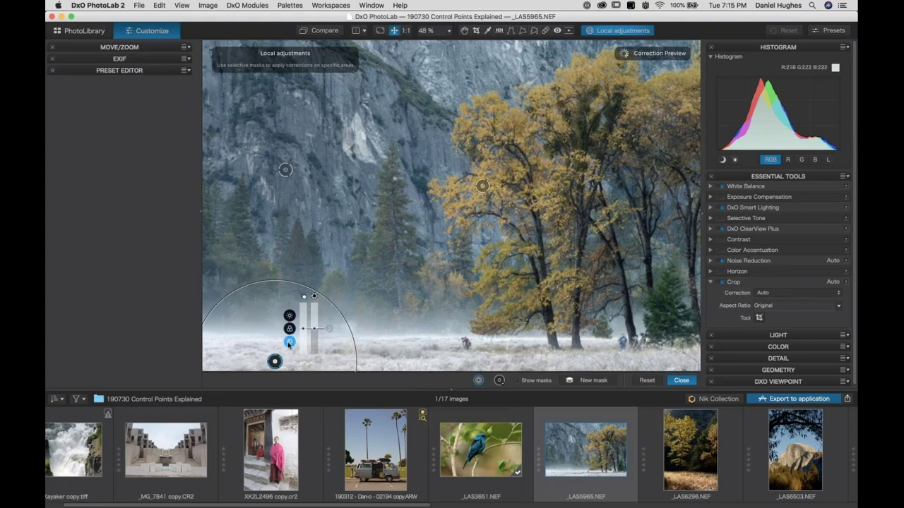
Lower the meadow point's sharpness slightly, try its blur at 100 and return the blur to zero.
click(289, 343)
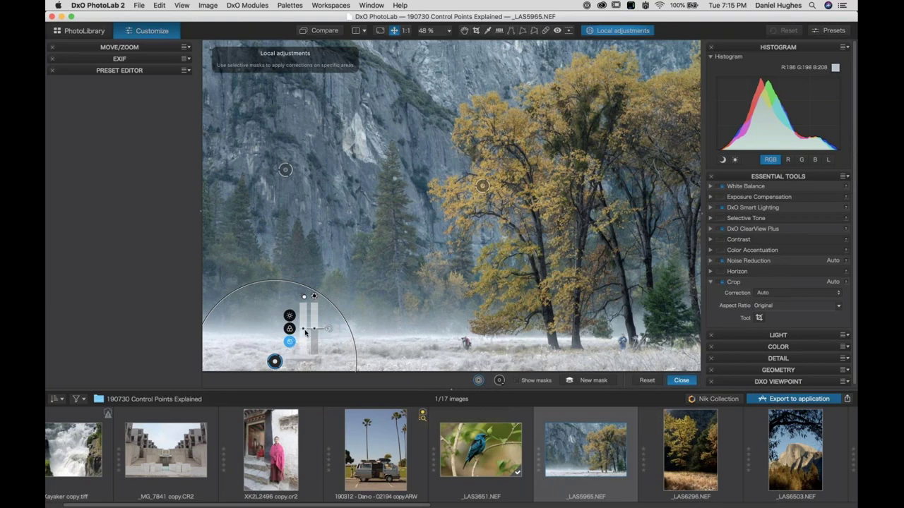
drag(306, 333, 314, 296)
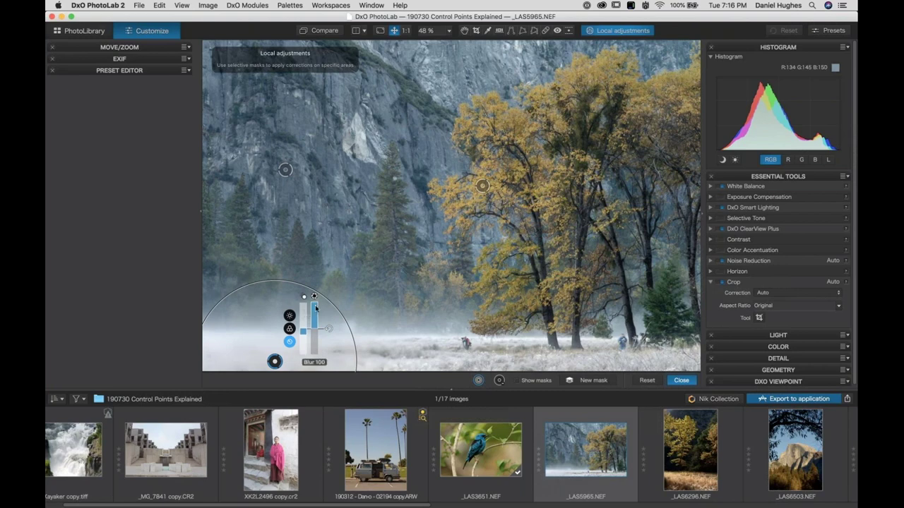
drag(314, 305, 313, 328)
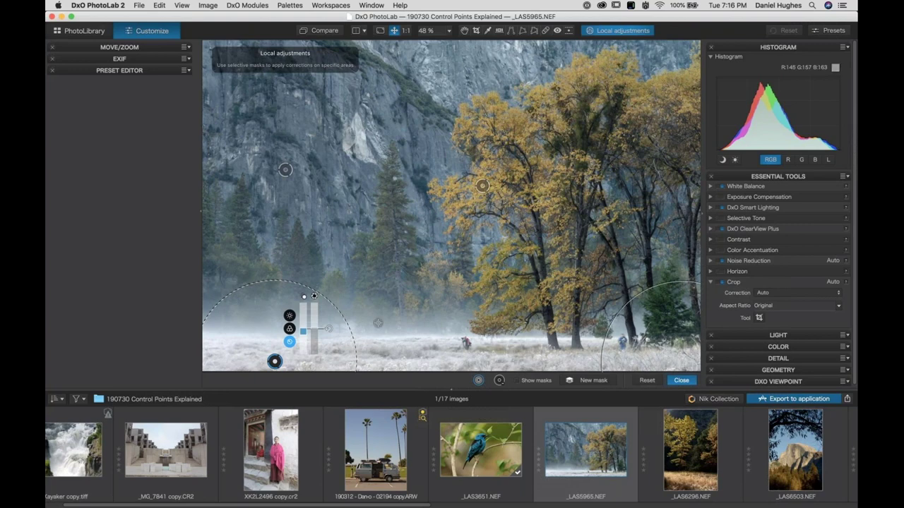
Lower the meadow mask's microcontrast slightly and keep its control point selected.
click(289, 316)
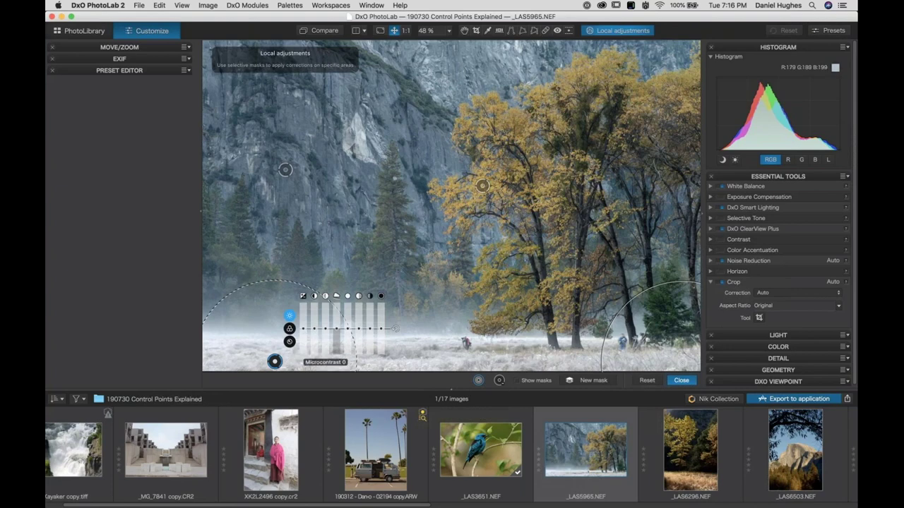
drag(324, 328, 327, 334)
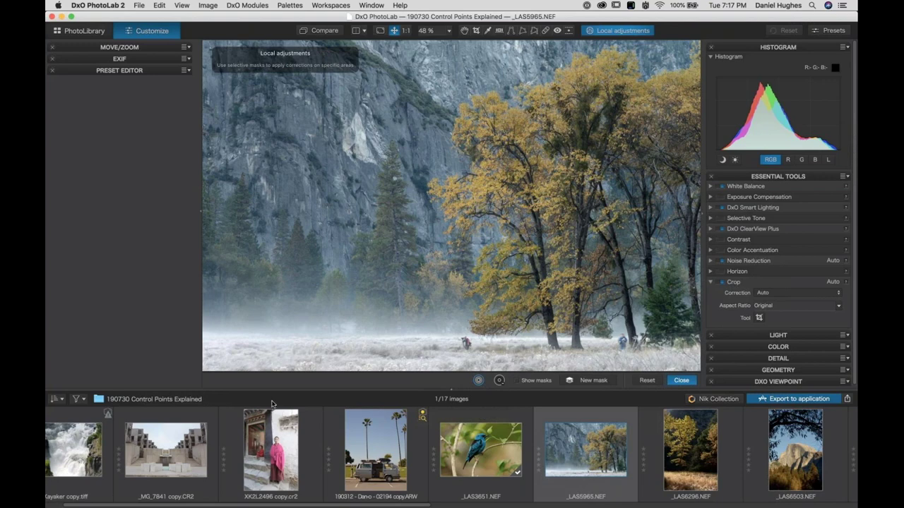
click(275, 362)
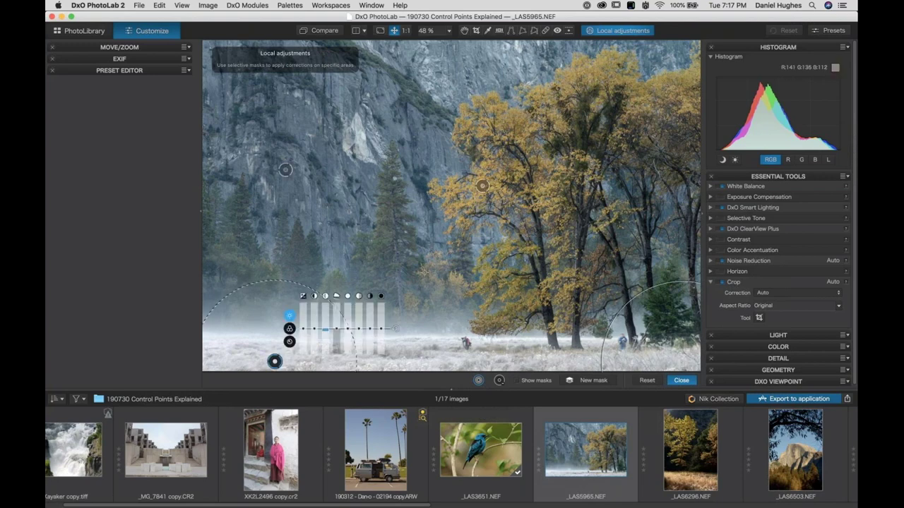
Compare the valley photo with all corrections except the local adjustments.
click(322, 33)
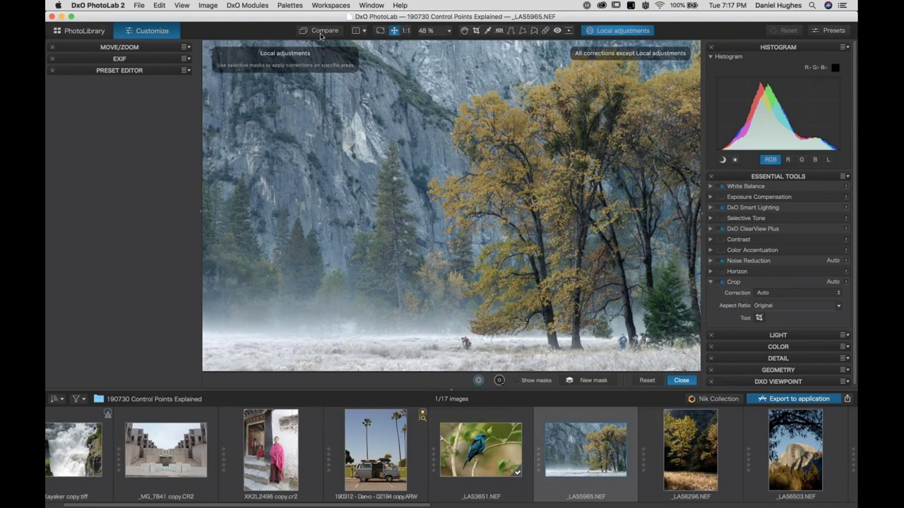
click(322, 33)
click(321, 34)
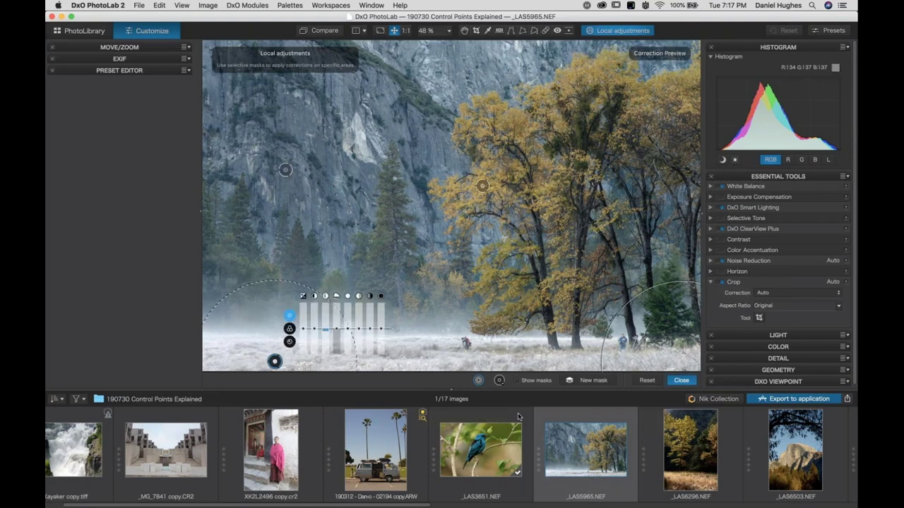
Open the wedding couple photo _JH81870 copy.nef and collapse the Essential Tools palette.
scroll(648, 441, right, 2)
scroll(647, 442, right, 15)
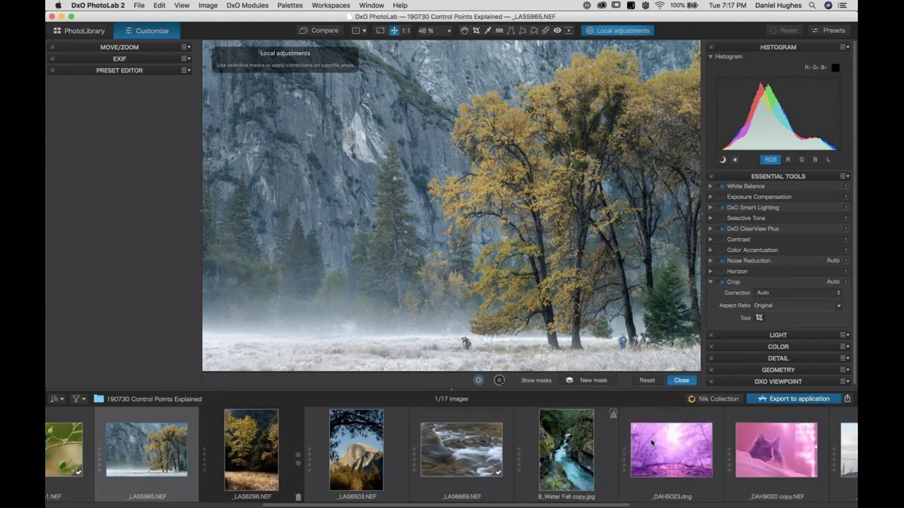
scroll(651, 443, right, 8)
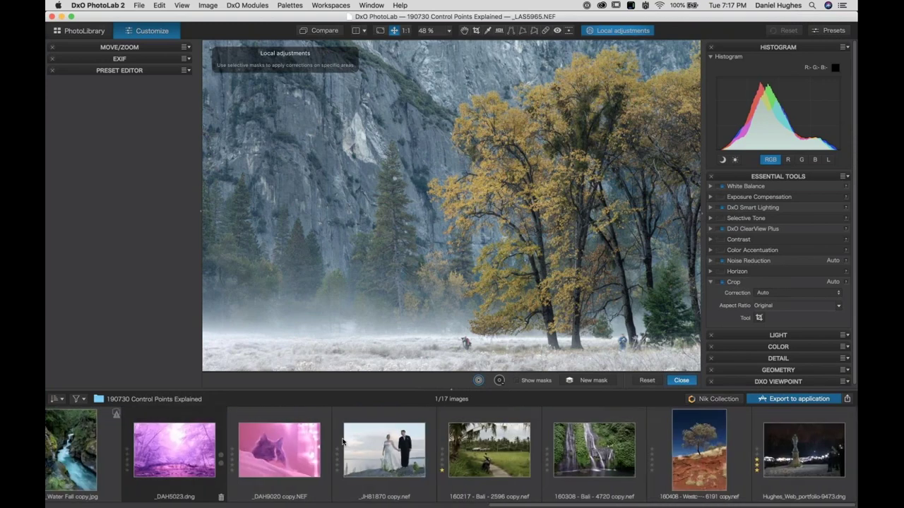
click(382, 458)
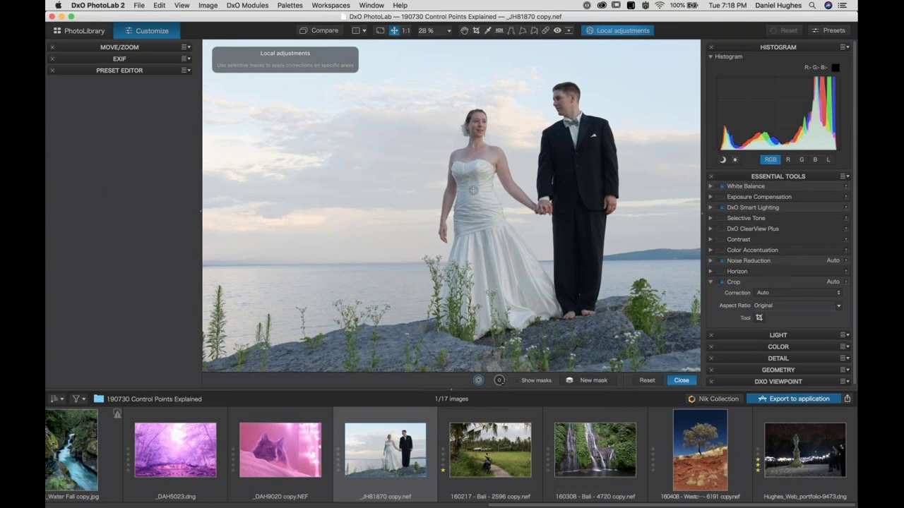
click(744, 175)
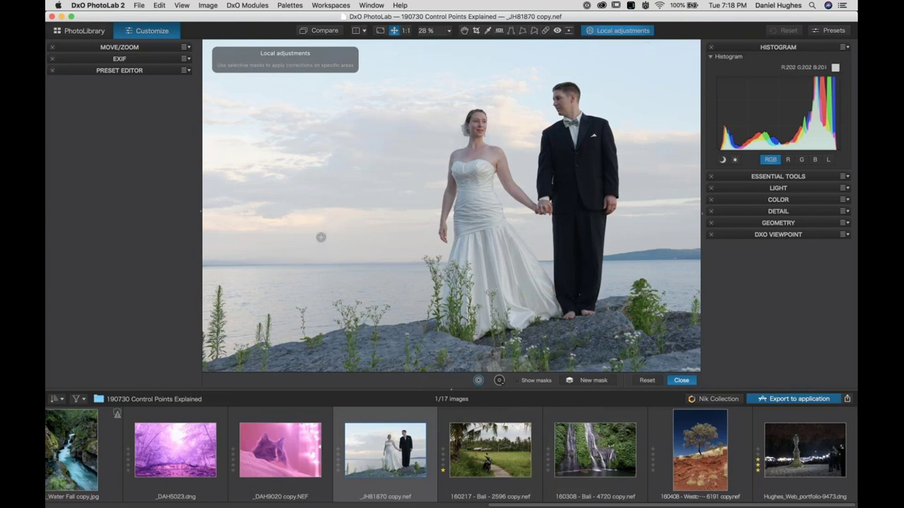
Place a control point in the cloudy sky left of the bride and slightly raise its ClearView and microcontrast.
click(302, 220)
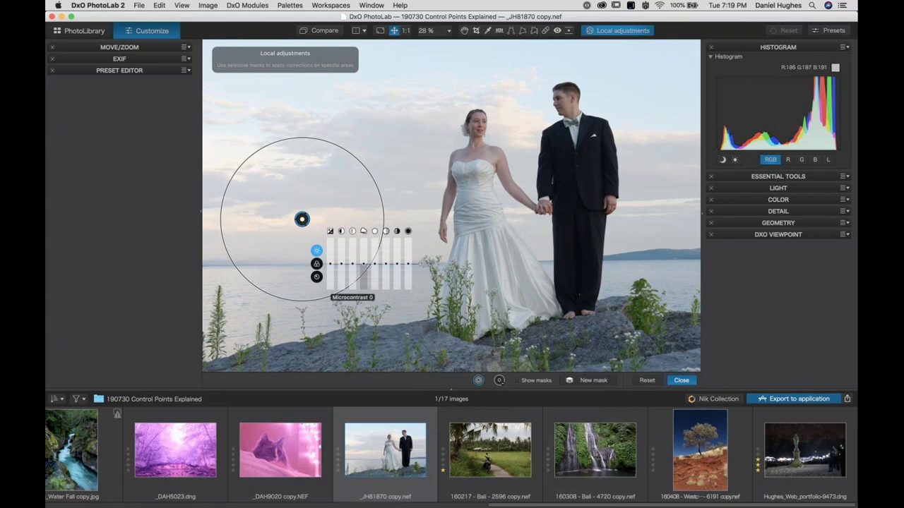
drag(364, 263, 362, 259)
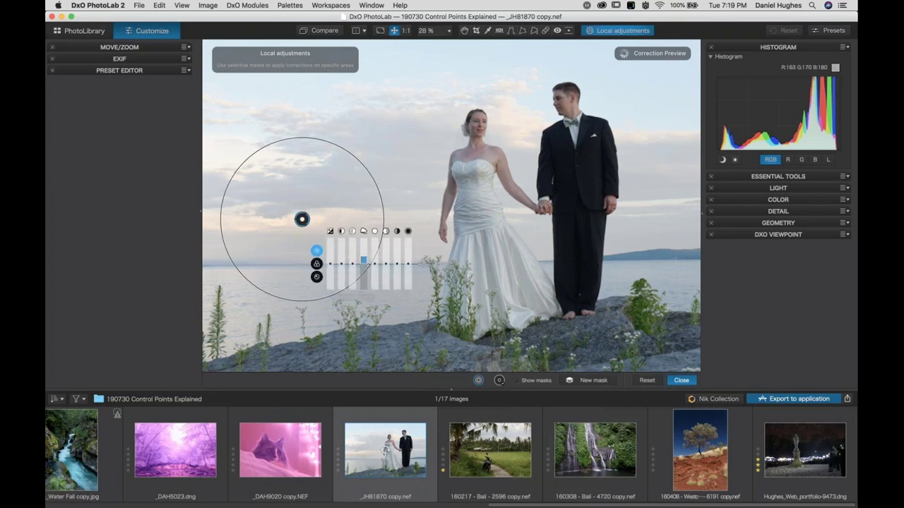
drag(353, 263, 351, 261)
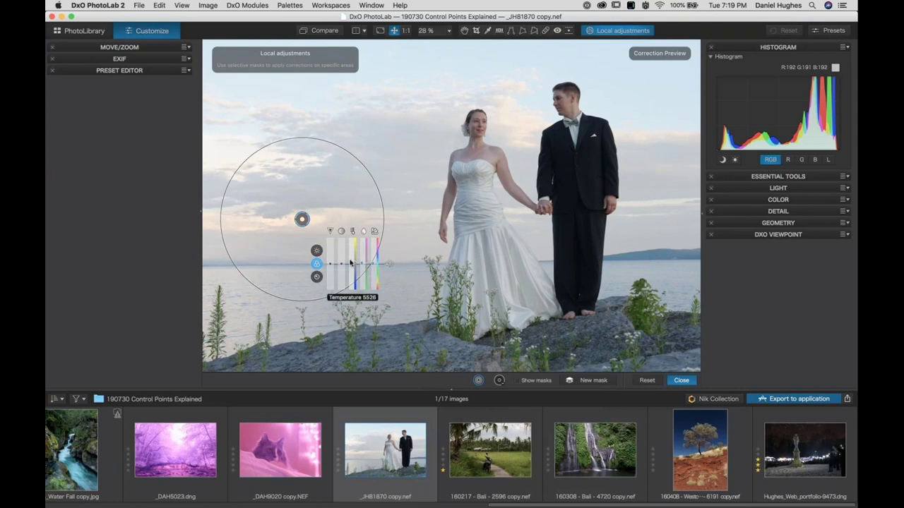
Warm the sky point's temperature and tint, raise its vibrancy and saturation slightly, and enlarge its radius to span nearly the entire photo.
mouse_move(351, 261)
mouse_down()
mouse_move(329, 261)
mouse_move(351, 252)
mouse_move(362, 258)
mouse_up()
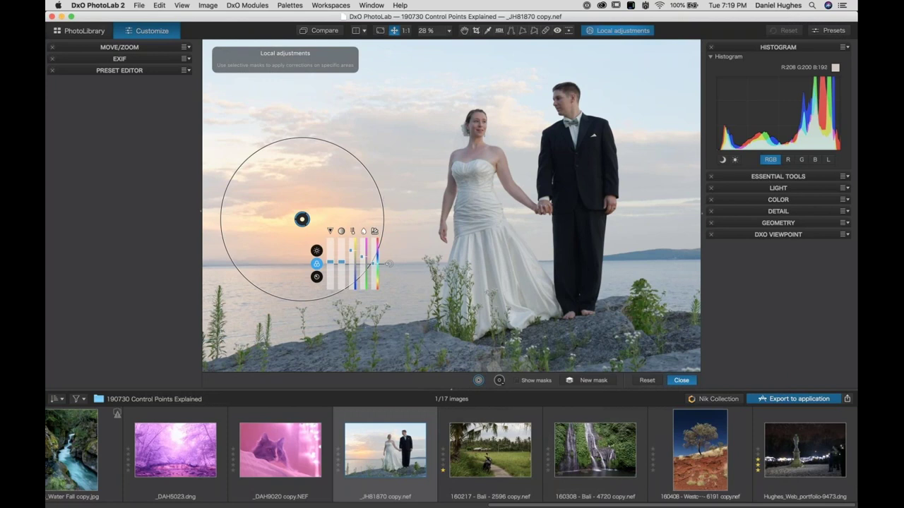
drag(388, 263, 700, 264)
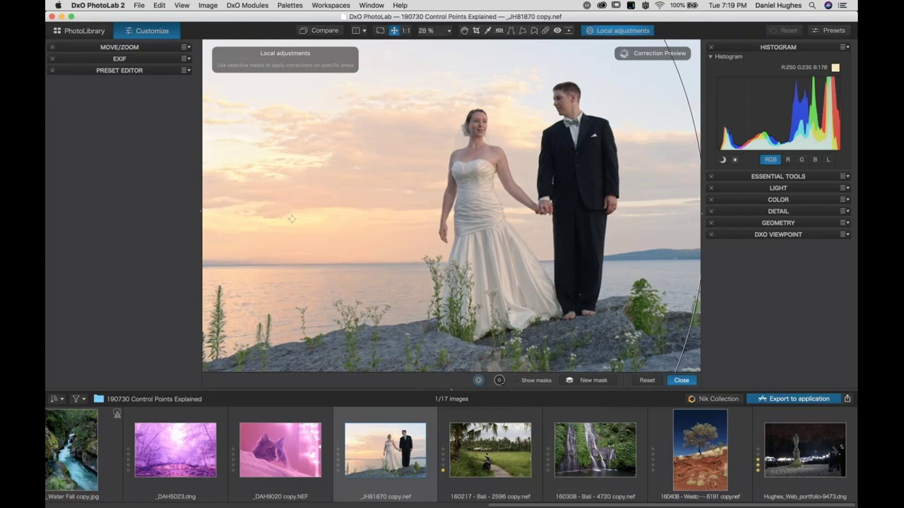
drag(291, 220, 301, 218)
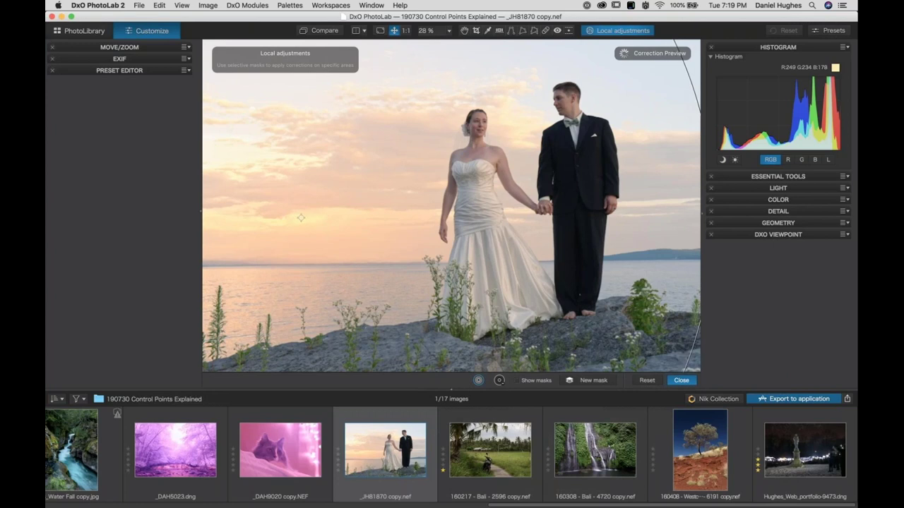
mouse_move(351, 261)
mouse_down()
mouse_move(351, 247)
mouse_move(361, 260)
mouse_up()
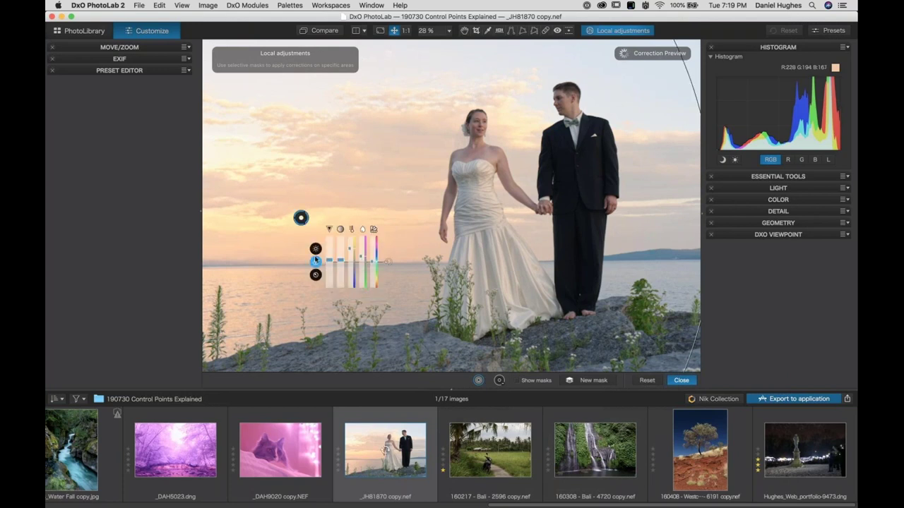
Raise the sky point's contrast slightly and inspect the coverage of its mask.
click(316, 261)
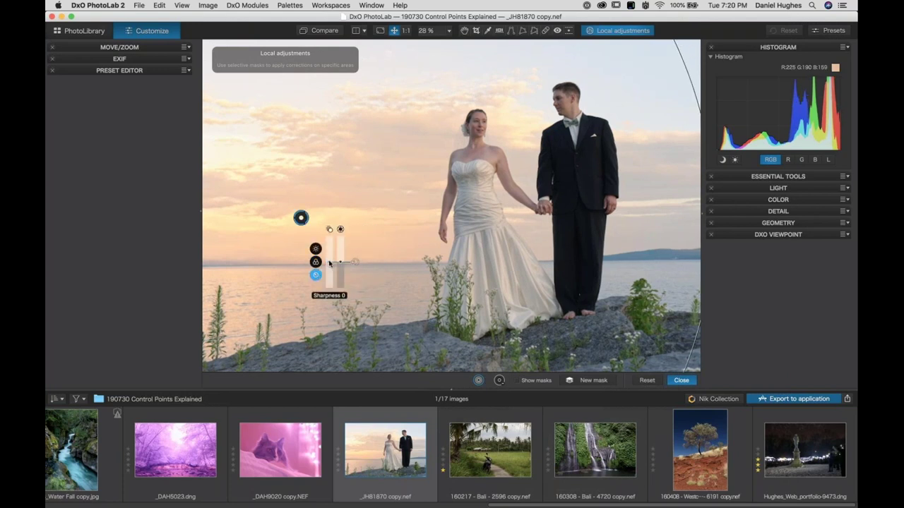
drag(329, 264, 329, 263)
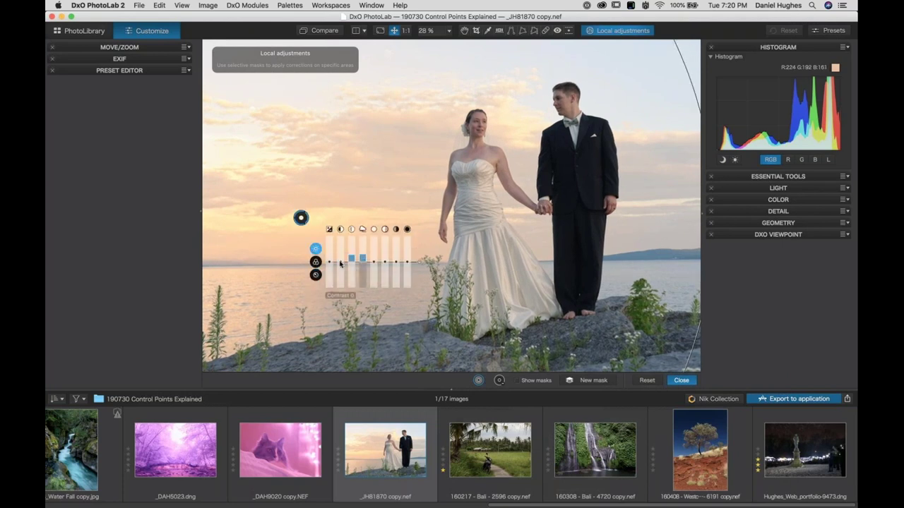
drag(340, 262, 340, 258)
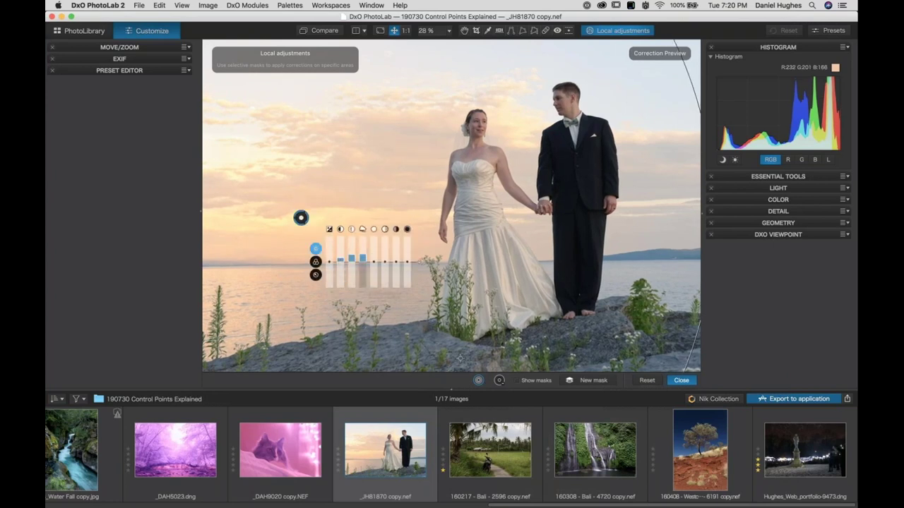
click(516, 380)
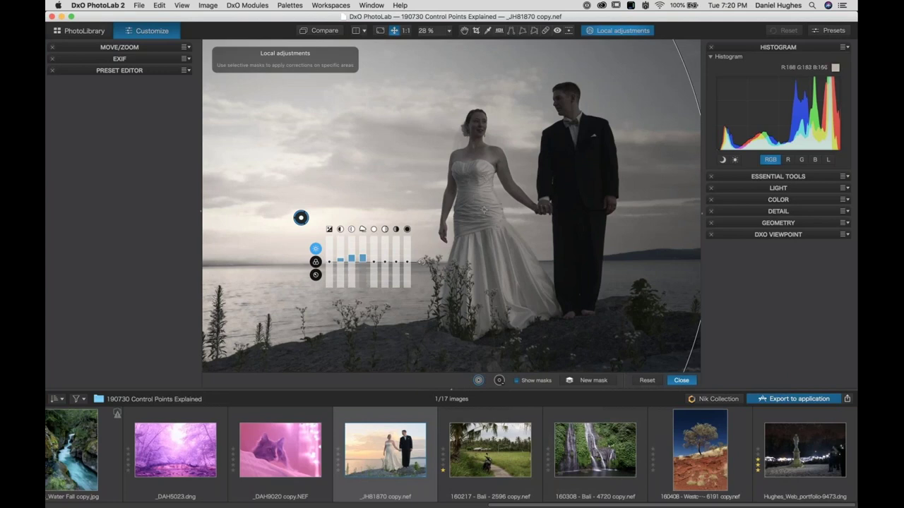
click(516, 381)
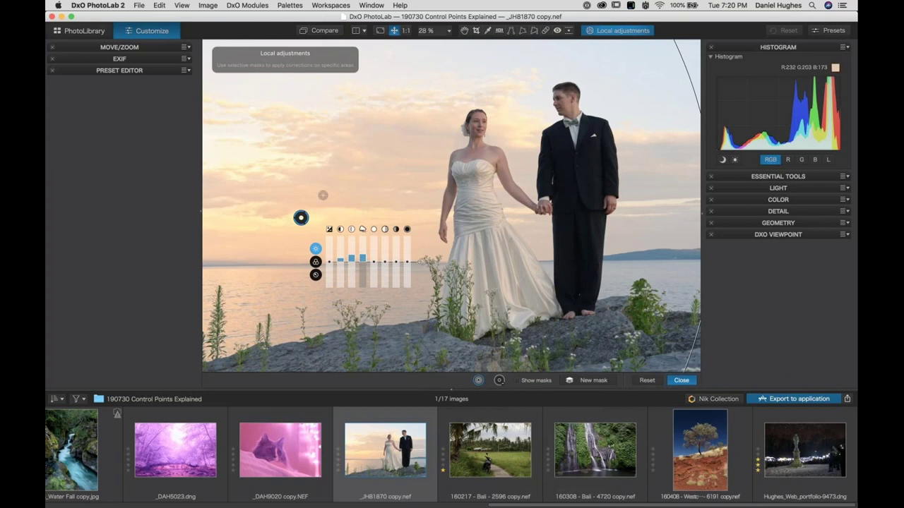
Exclude the foreground rocks from the sky mask with two protection points and shrink the filmstrip to enlarge the image area.
click(498, 382)
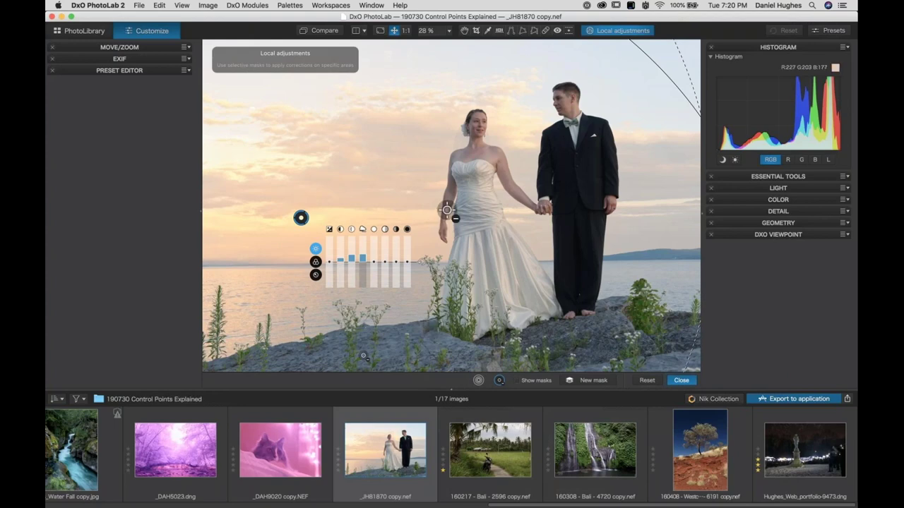
key(super+0)
key(super+minus)
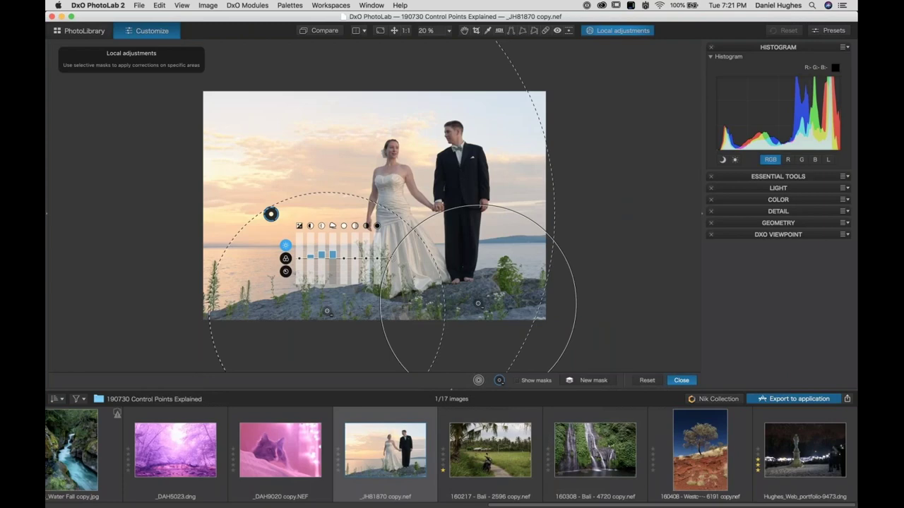
drag(452, 394, 447, 433)
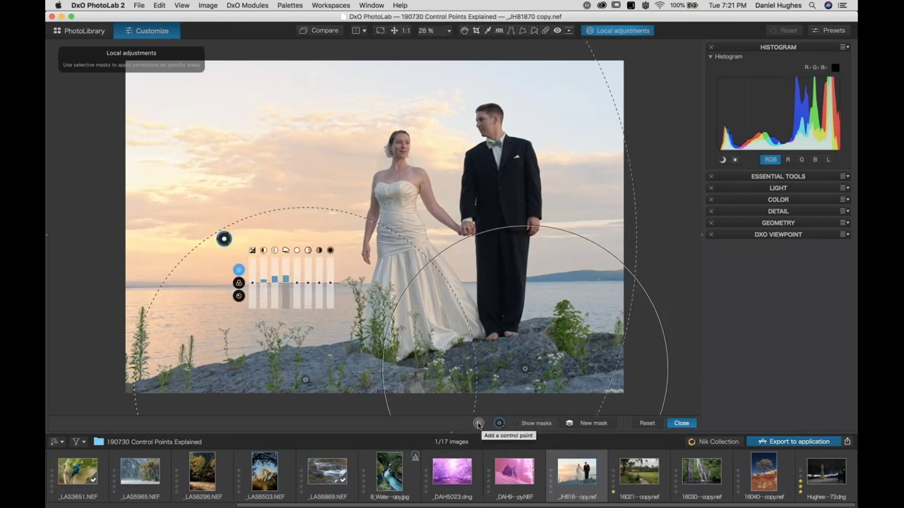
Start a new mask with a control point on the rocks left of the bride's dress and cool its temperature.
click(591, 427)
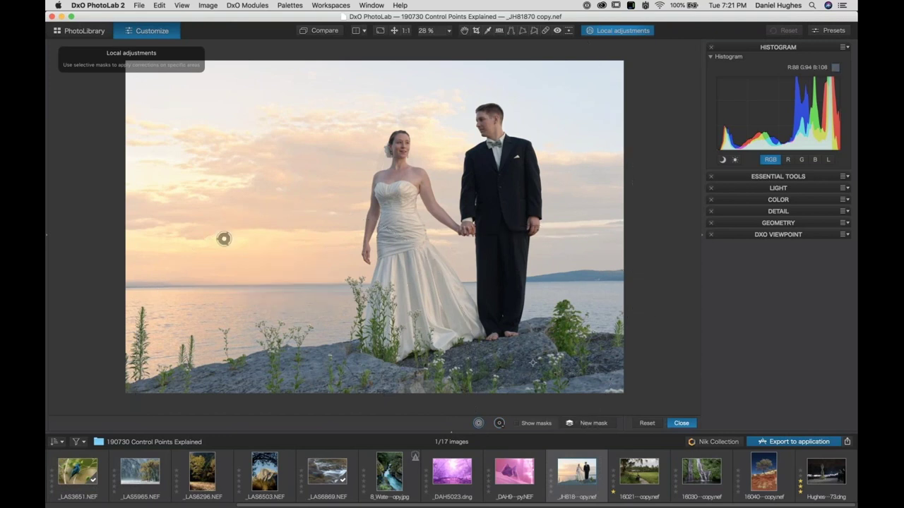
click(319, 371)
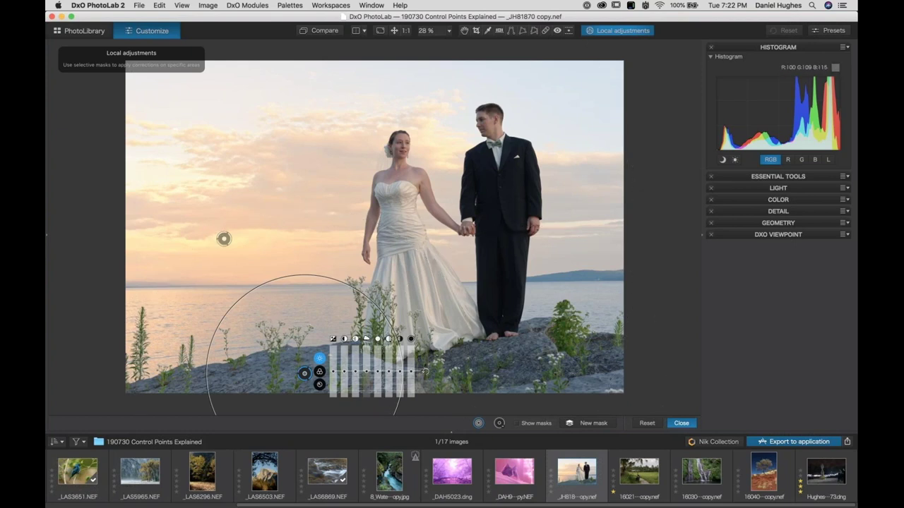
click(319, 371)
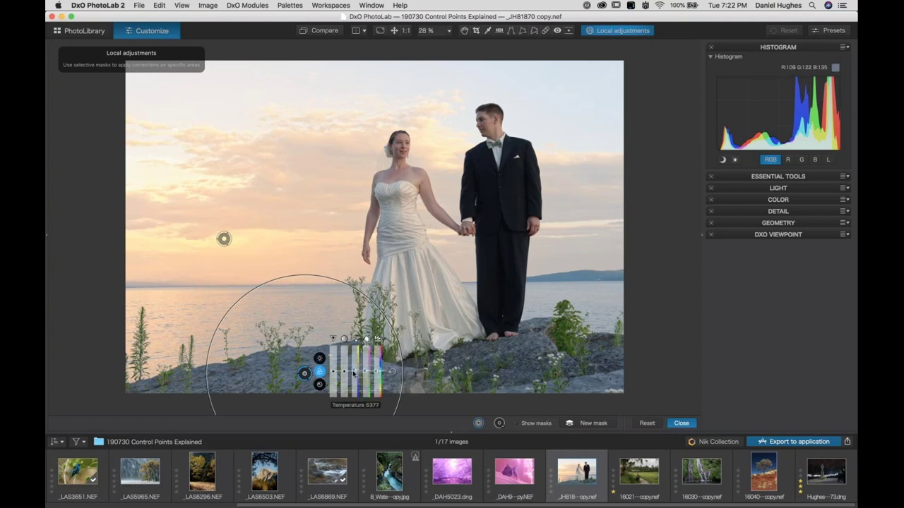
drag(354, 376, 365, 373)
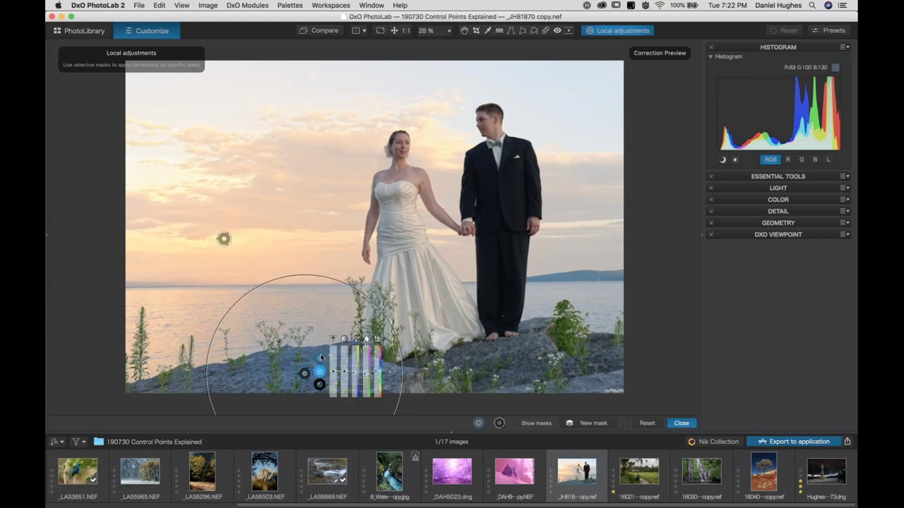
Lower the rock point's exposure slightly and raise its microcontrast and ClearView a little.
click(321, 358)
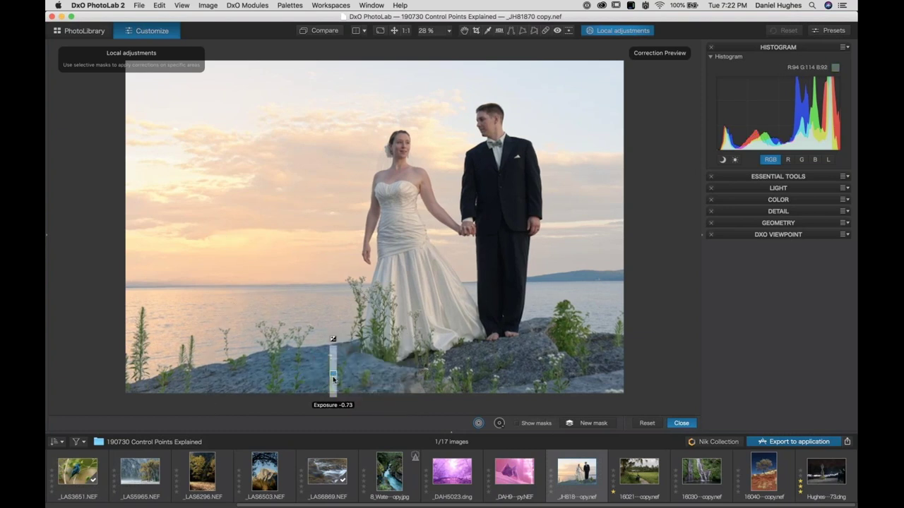
drag(357, 374, 365, 366)
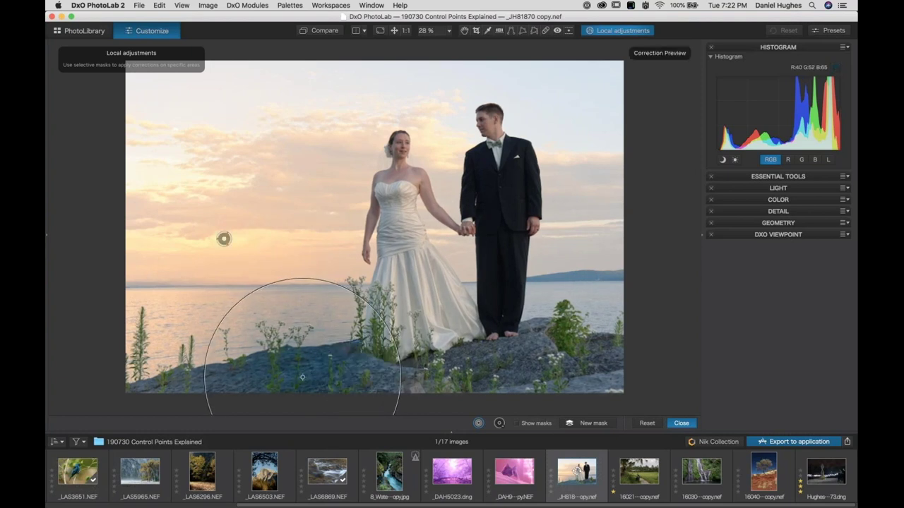
drag(332, 368, 332, 375)
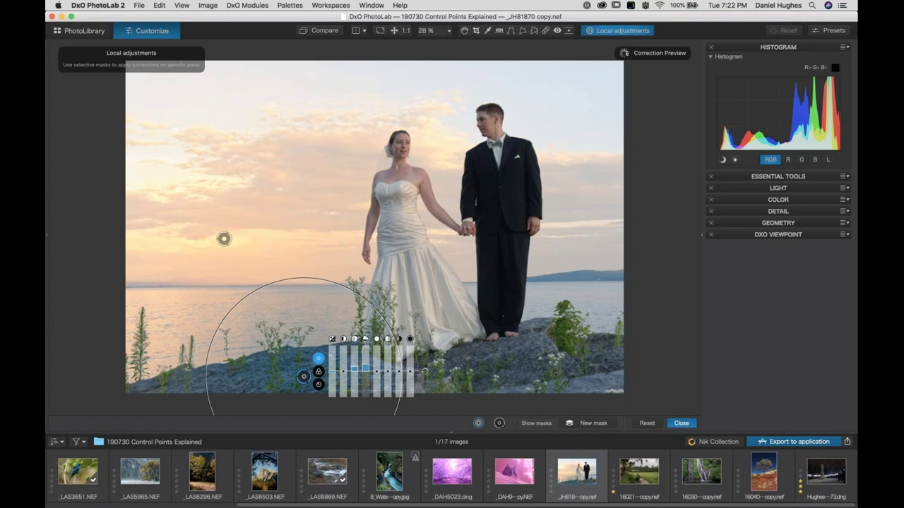
Extend the rock mask with a smaller-radius control point on the far-left rocks and two more on the rocks around the groom's feet.
click(171, 389)
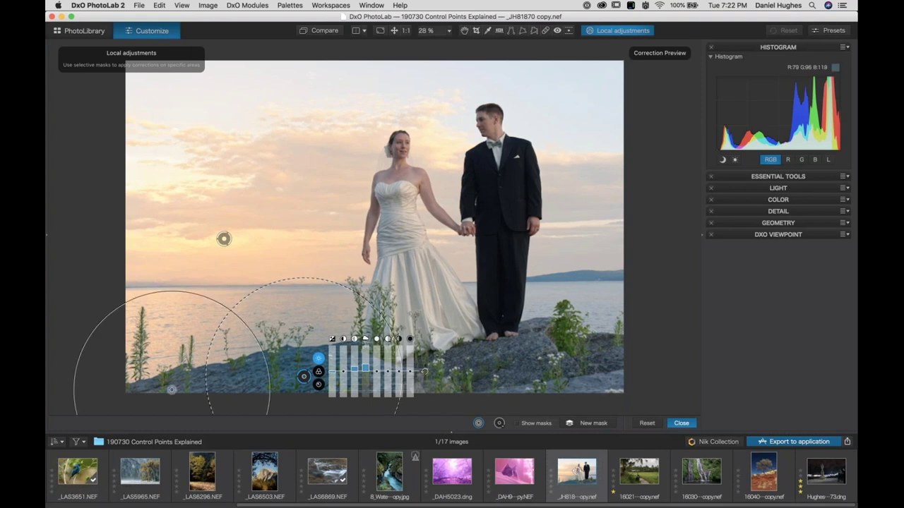
drag(257, 340, 233, 353)
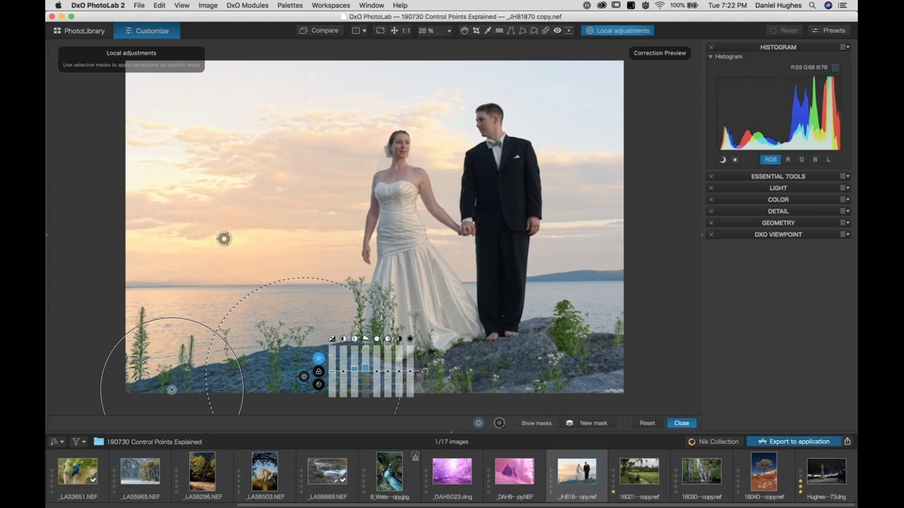
click(523, 366)
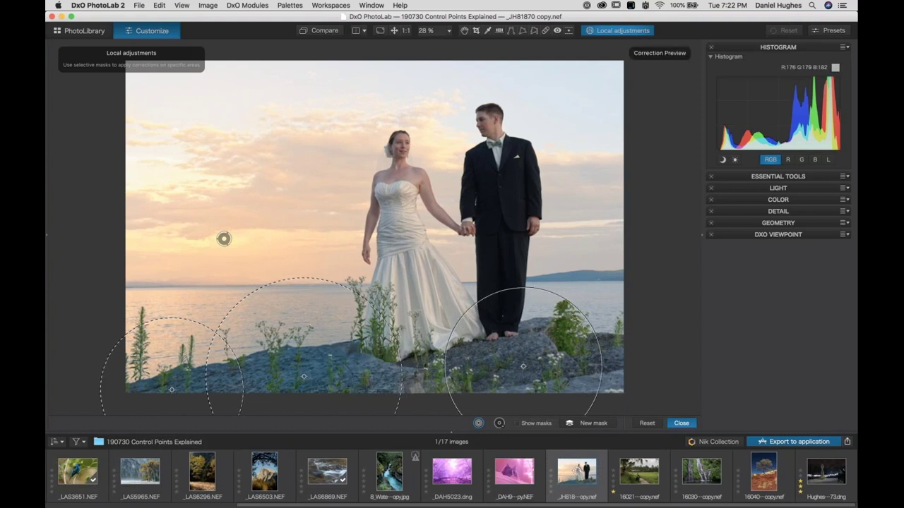
click(501, 353)
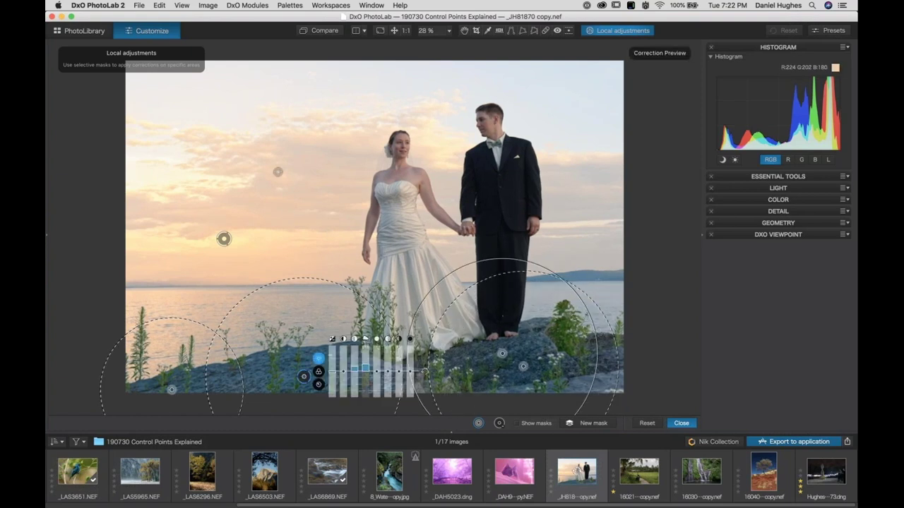
click(316, 33)
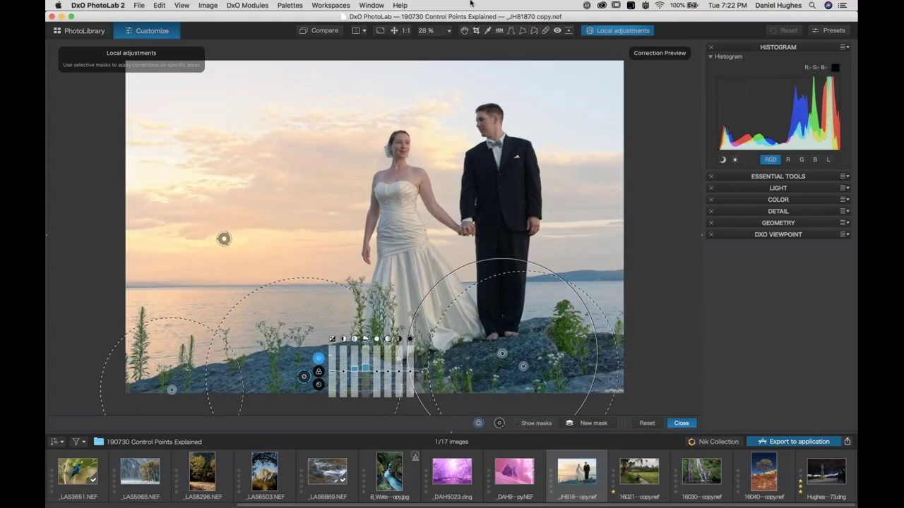
Place a control point on the bride's upper chest and enlarge its radius to span her head, shoulders and bodice.
scroll(438, 111, up, 4)
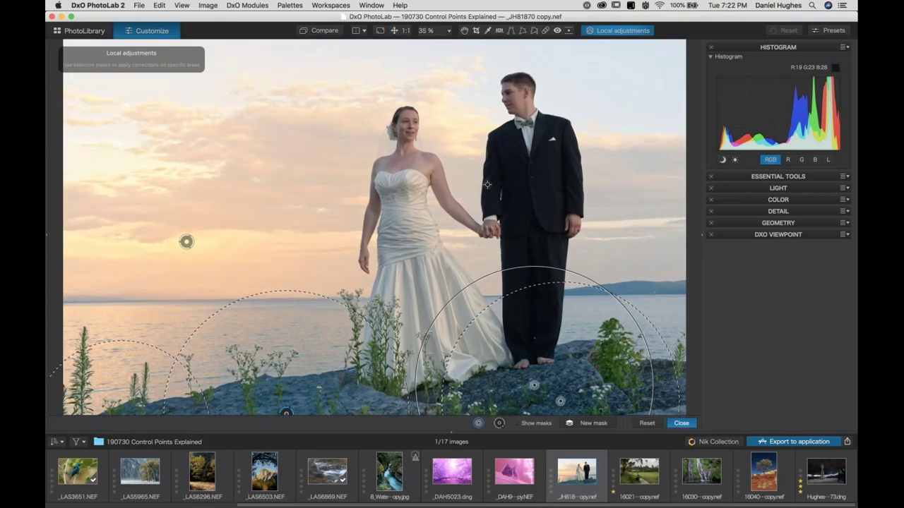
scroll(487, 184, up, 5)
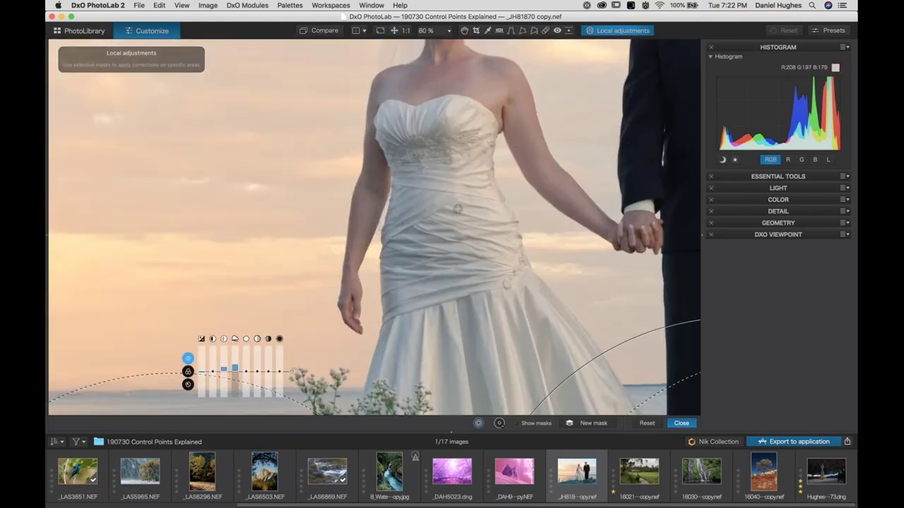
key(h)
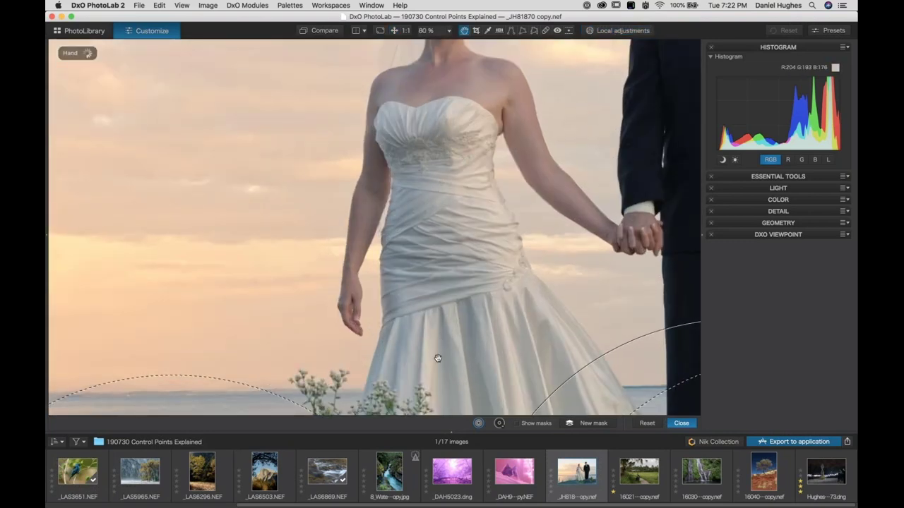
scroll(436, 359, up, 3)
scroll(437, 361, up, 3)
key(l)
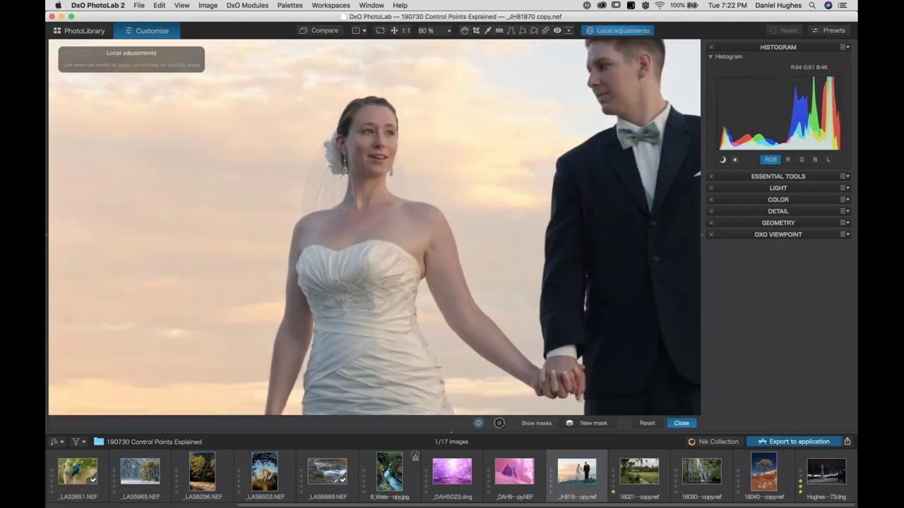
click(390, 226)
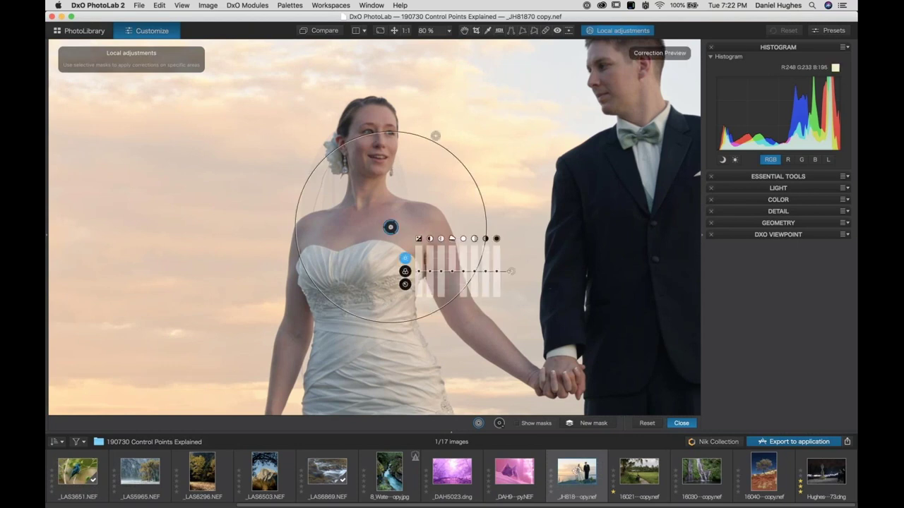
drag(487, 226, 525, 227)
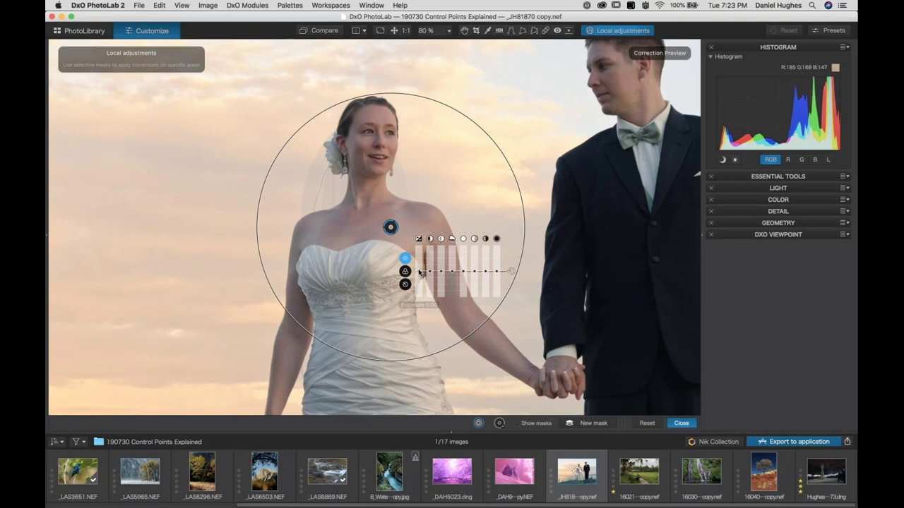
Raise the chest point's exposure slightly, warm its temperature and set its vibrancy to about 4.
drag(419, 275, 418, 267)
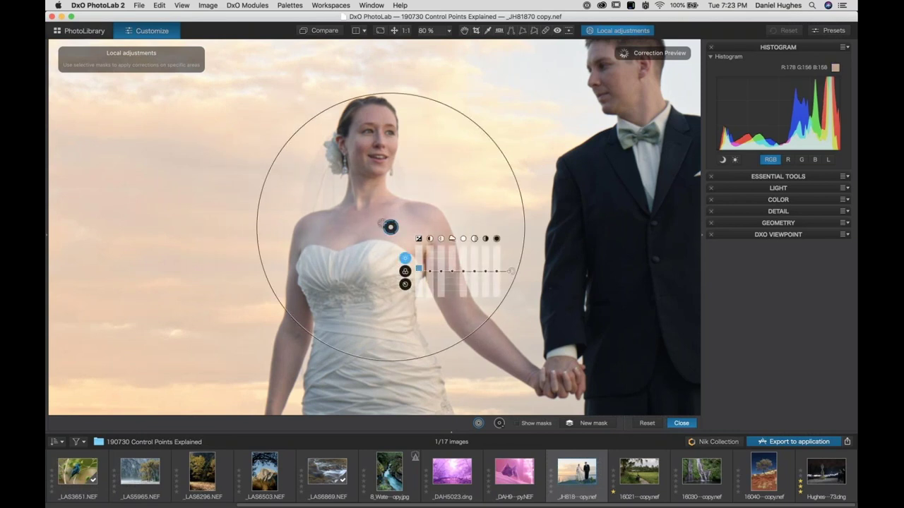
click(405, 271)
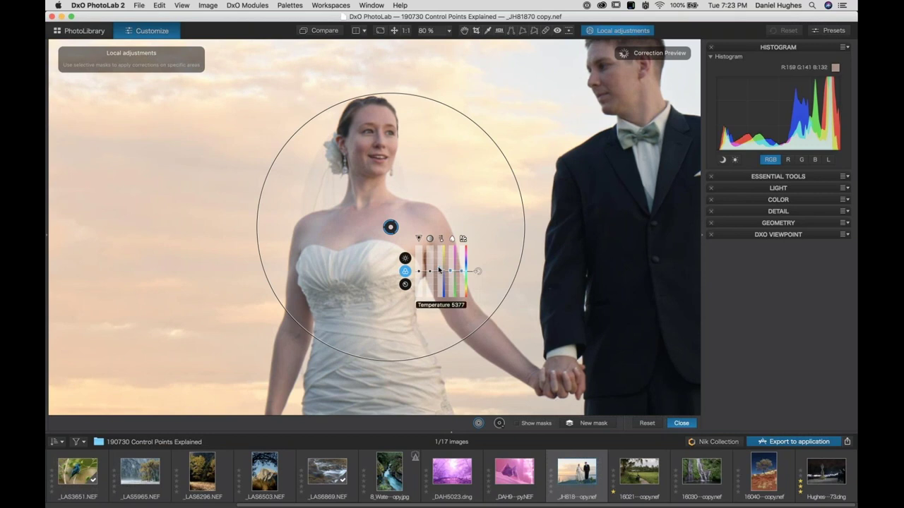
drag(439, 270, 418, 273)
drag(418, 273, 418, 272)
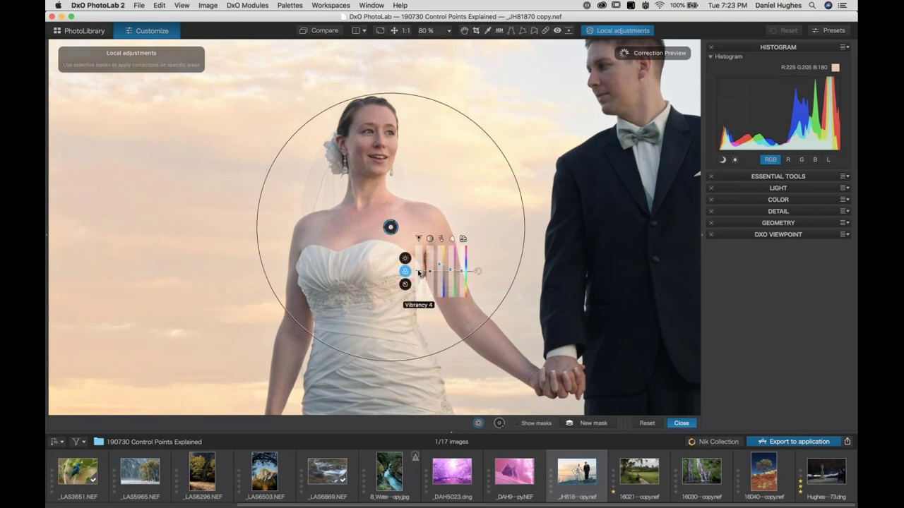
Try a strong ClearView boost on the bride's skin and pull it back.
click(405, 258)
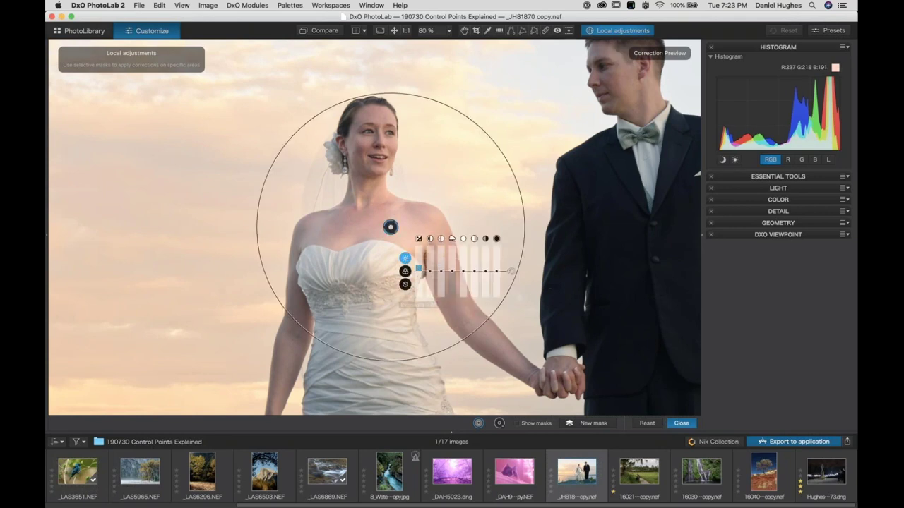
click(441, 274)
drag(453, 264, 452, 244)
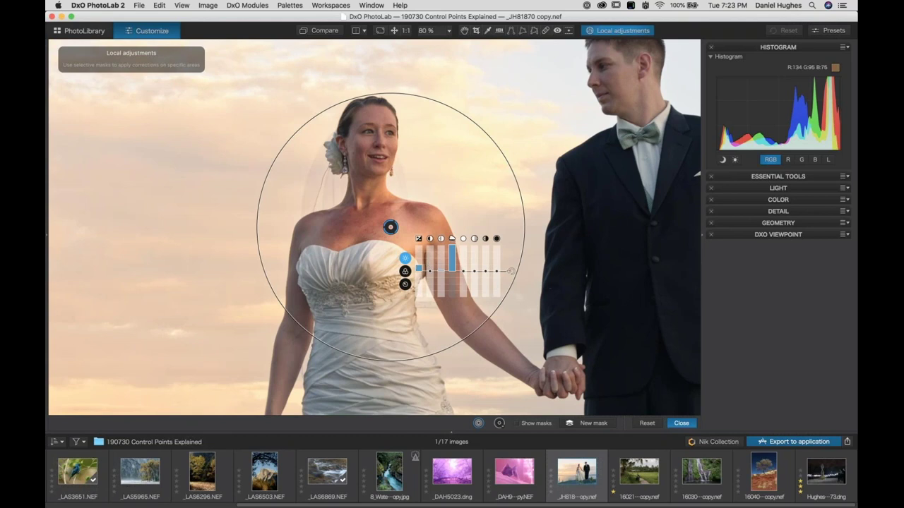
drag(452, 246, 429, 267)
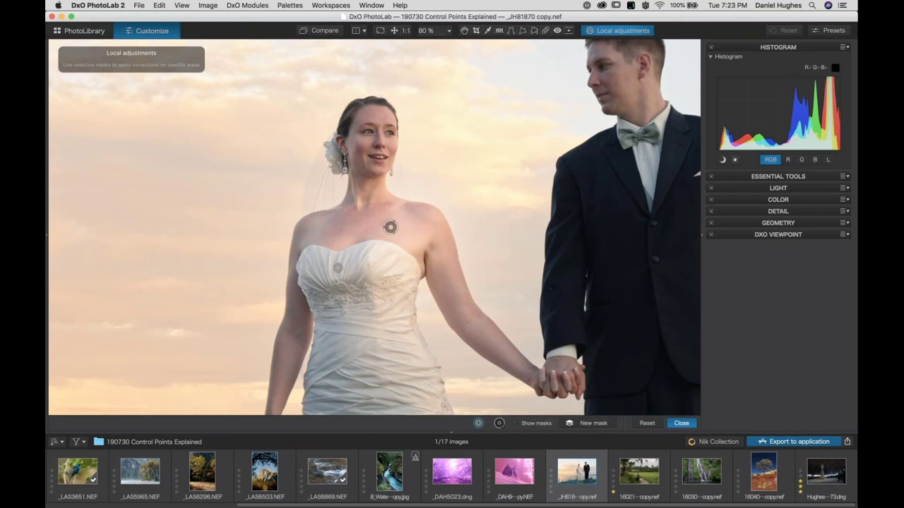
Place a control point on the bride's cheek with a slightly reduced radius, raise its contrast a little, and close the local adjustments.
click(357, 155)
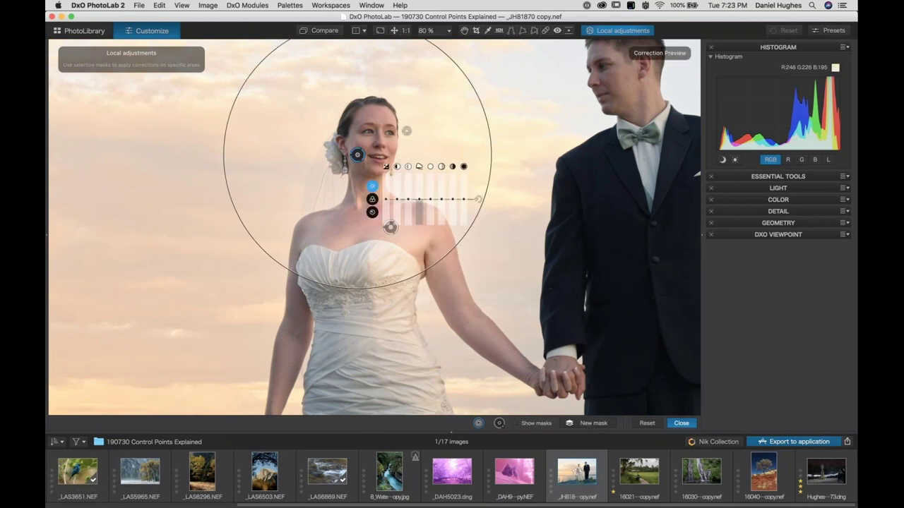
drag(391, 226, 385, 203)
drag(418, 80, 438, 55)
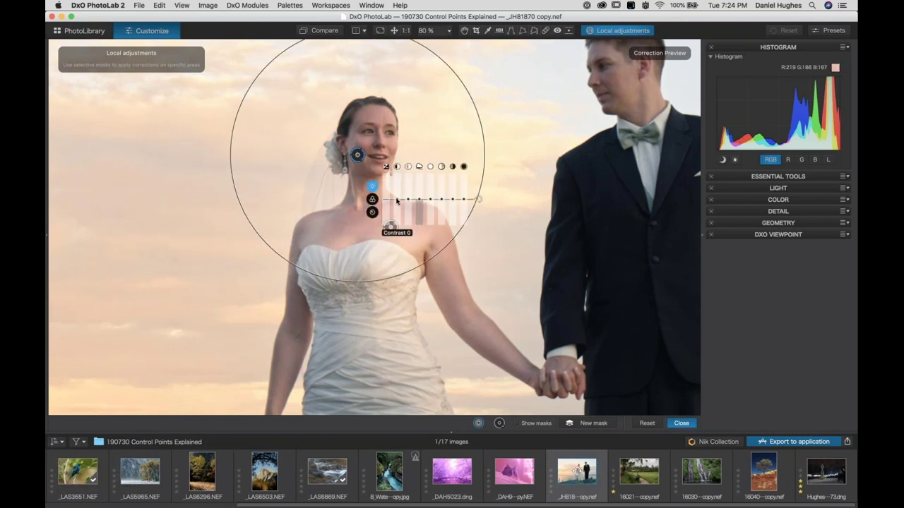
drag(391, 227, 401, 227)
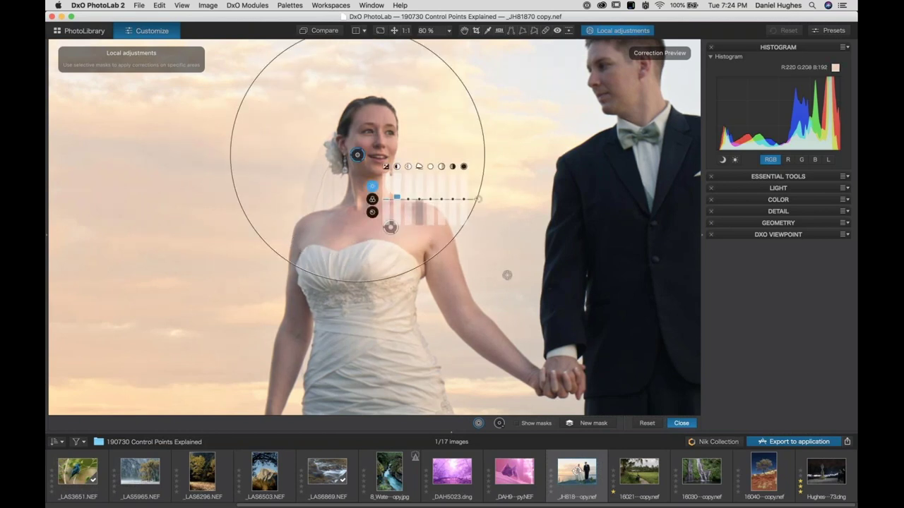
key(super+0)
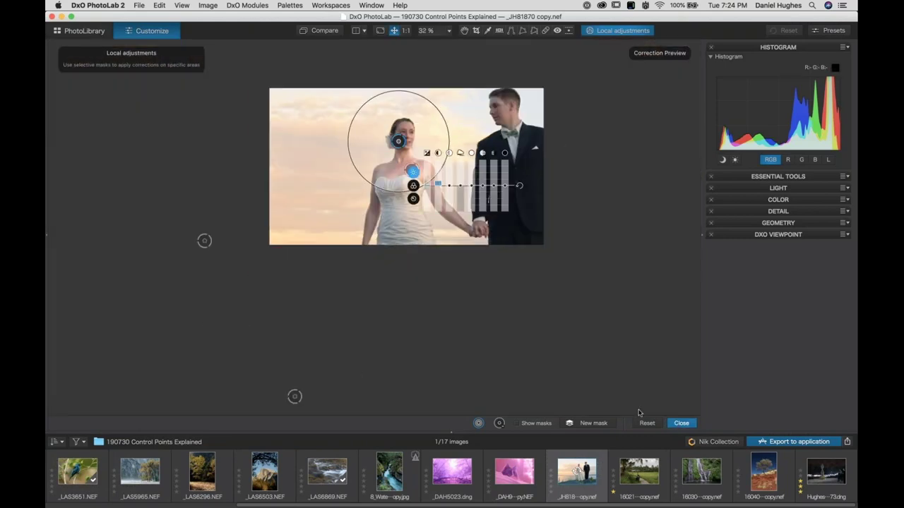
click(682, 423)
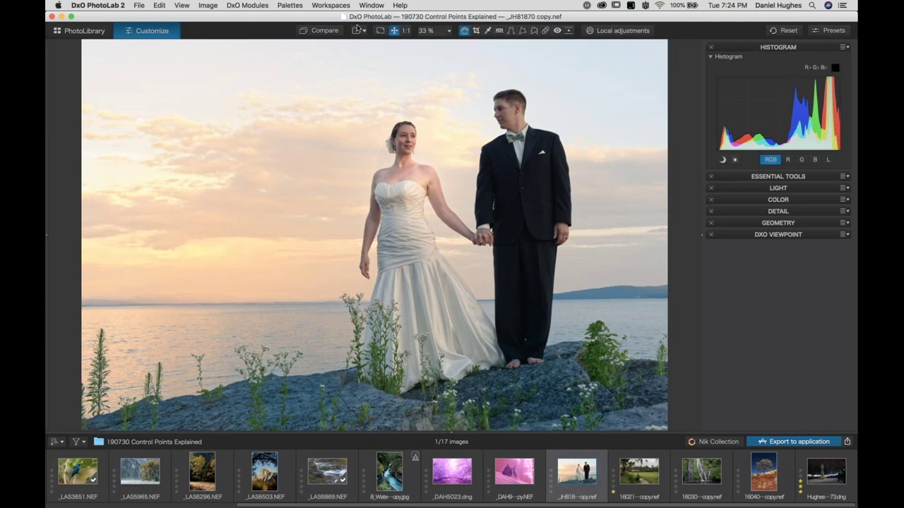
Compare the edited wedding photo with its uncorrected version several times.
click(320, 32)
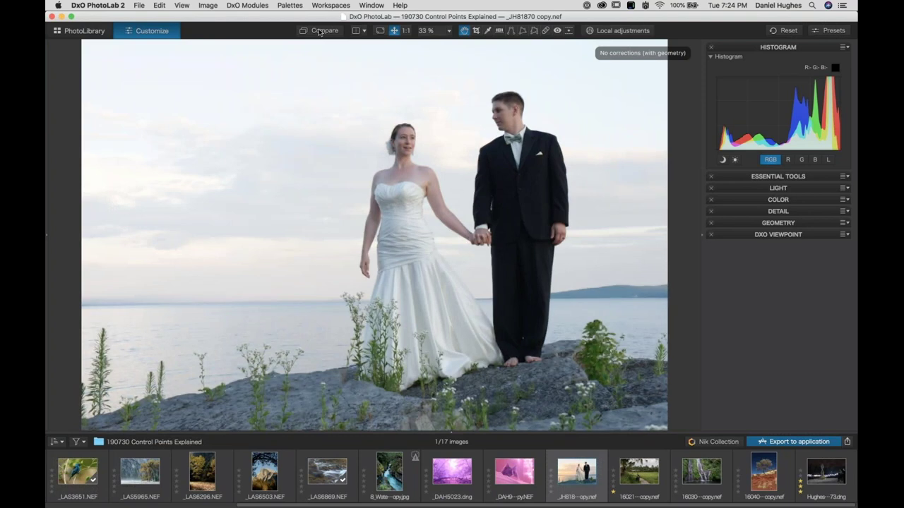
click(320, 31)
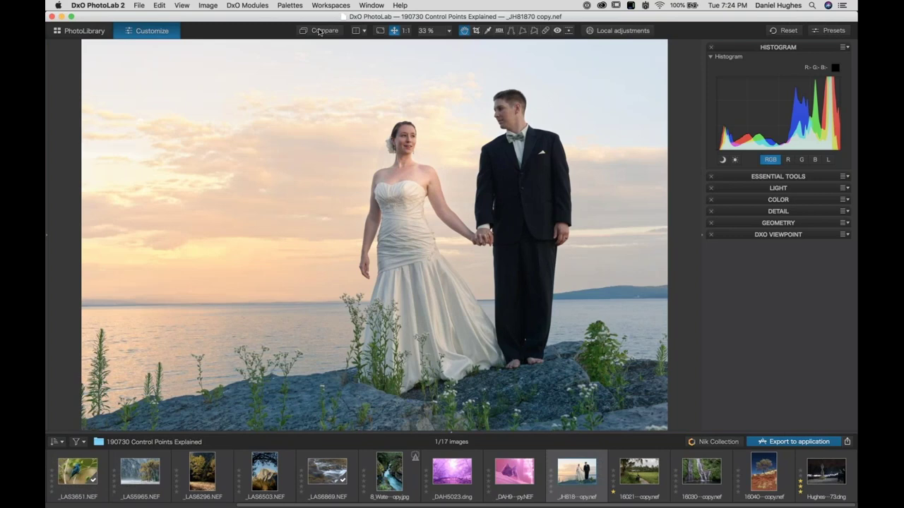
click(320, 31)
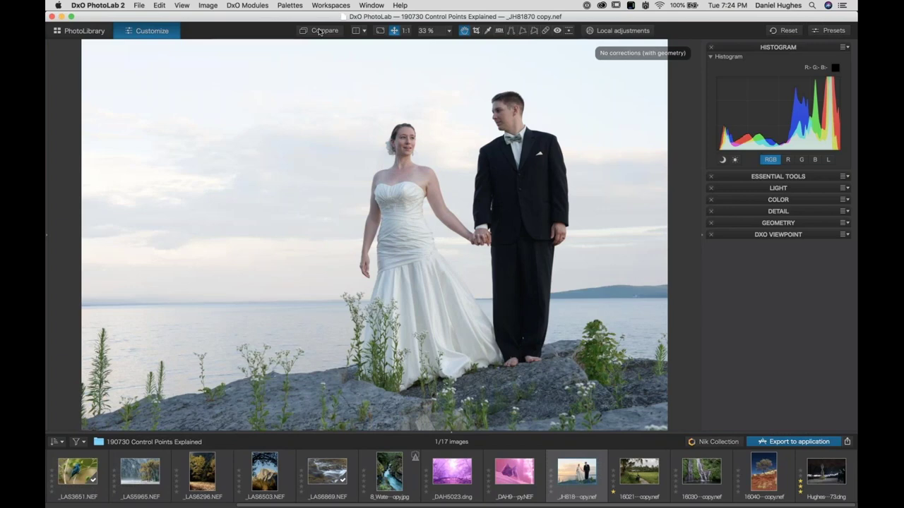
click(320, 32)
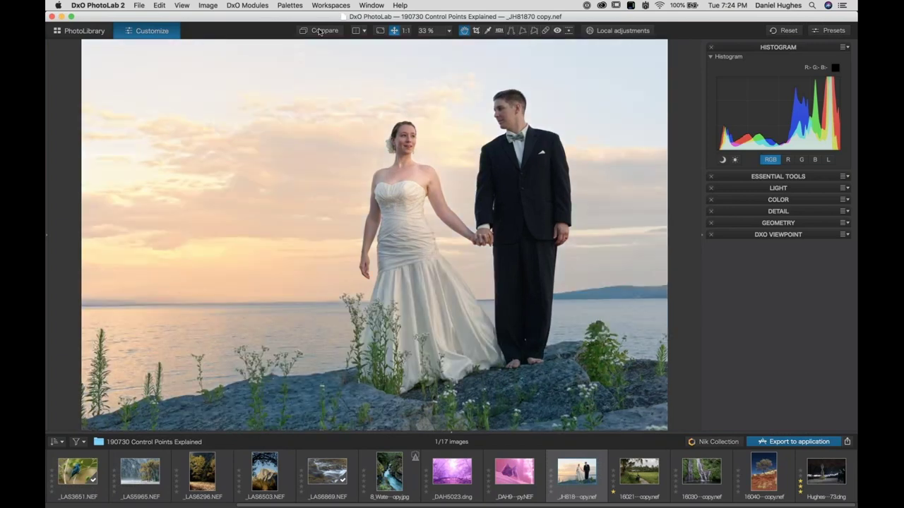
click(320, 32)
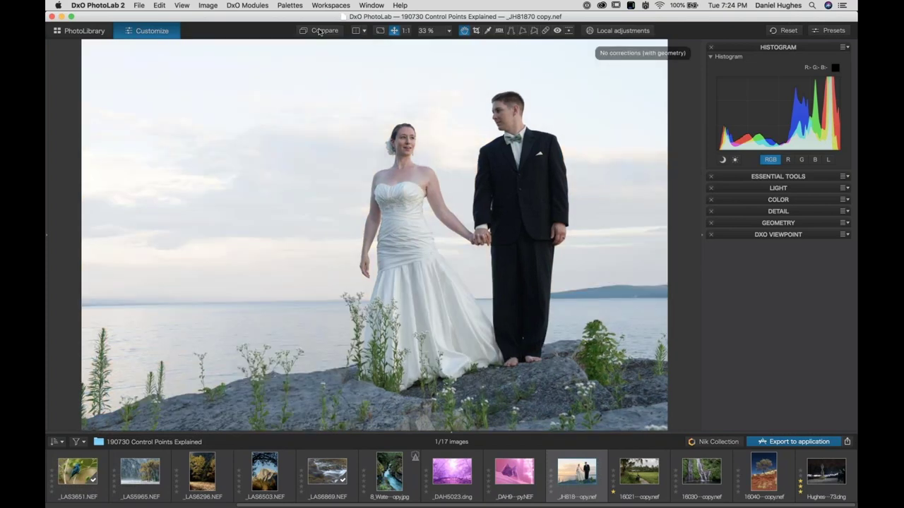
click(320, 32)
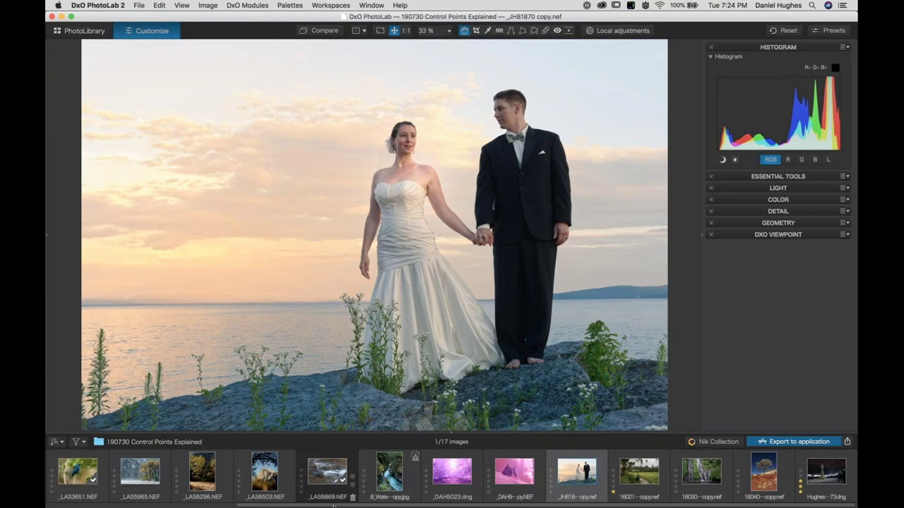
Select the kayaker waterfall photo in the filmstrip and open it in the Nik Collection's Color Efex Pro 4.
scroll(291, 506, left, 1)
drag(291, 506, 134, 505)
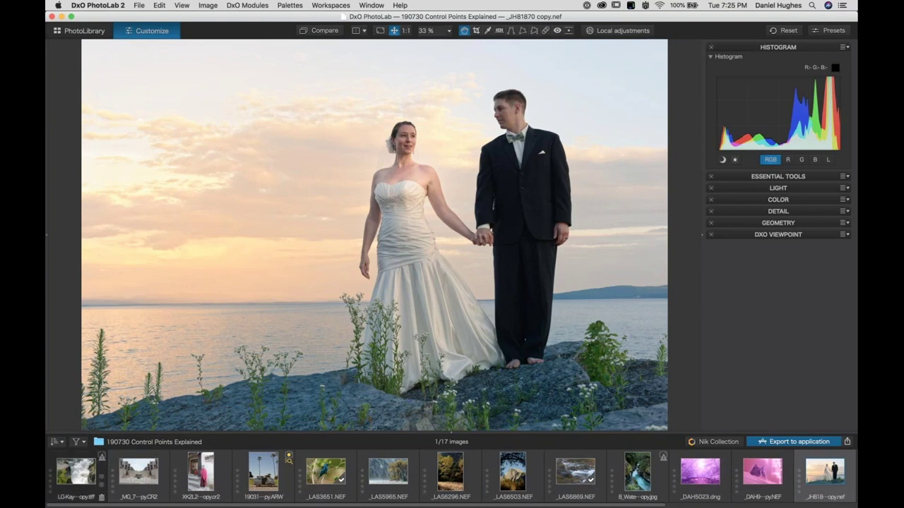
mouse_move(143, 475)
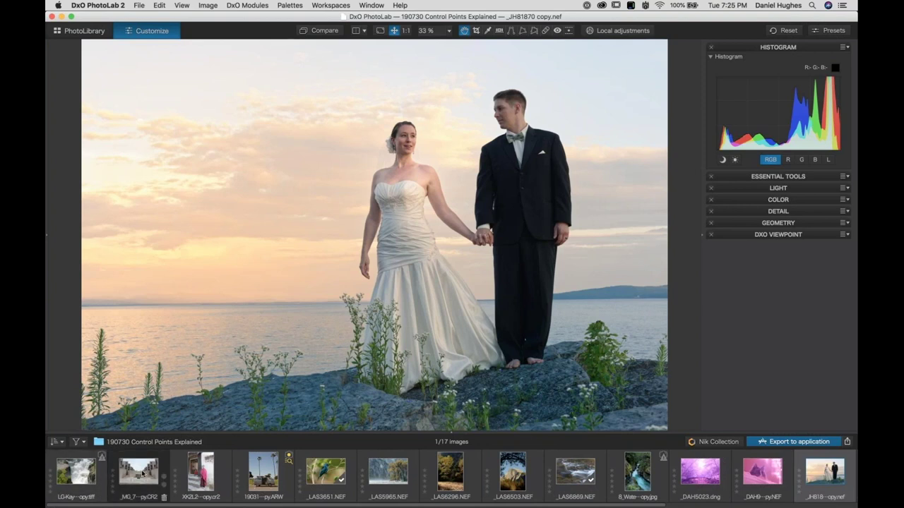
mouse_move(74, 480)
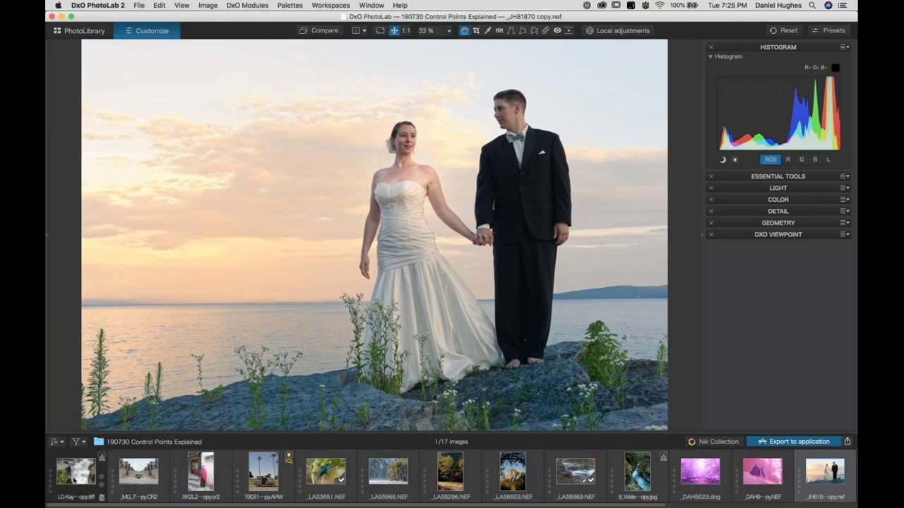
click(74, 480)
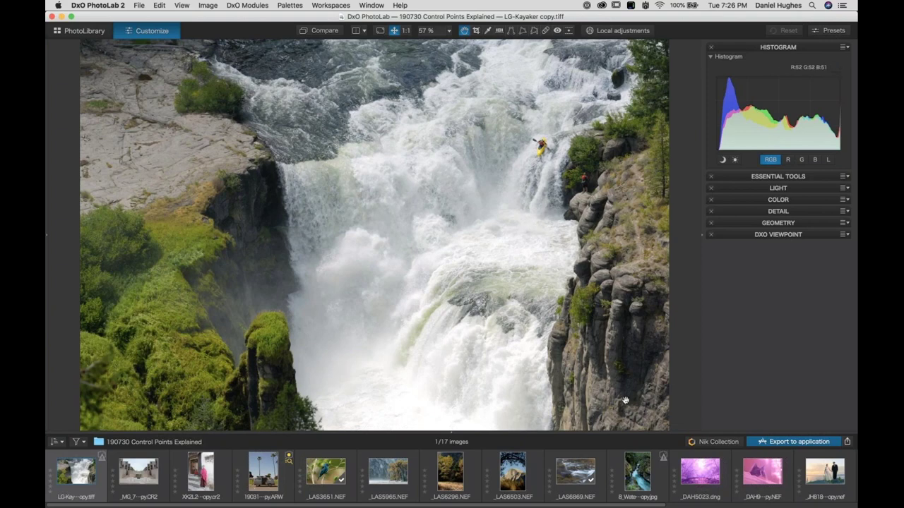
click(719, 443)
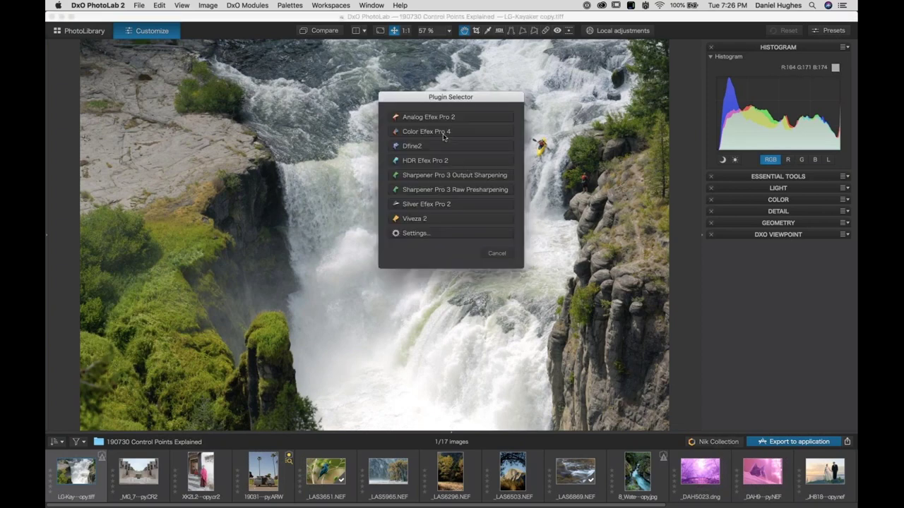
click(444, 136)
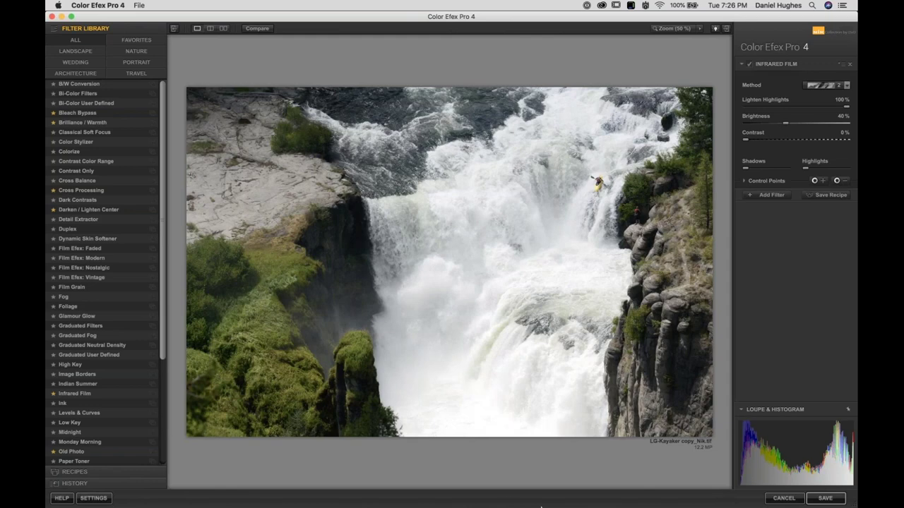
Apply the Detail Extractor filter to the waterfall photo and compare it repeatedly with the unfiltered original.
mouse_move(549, 504)
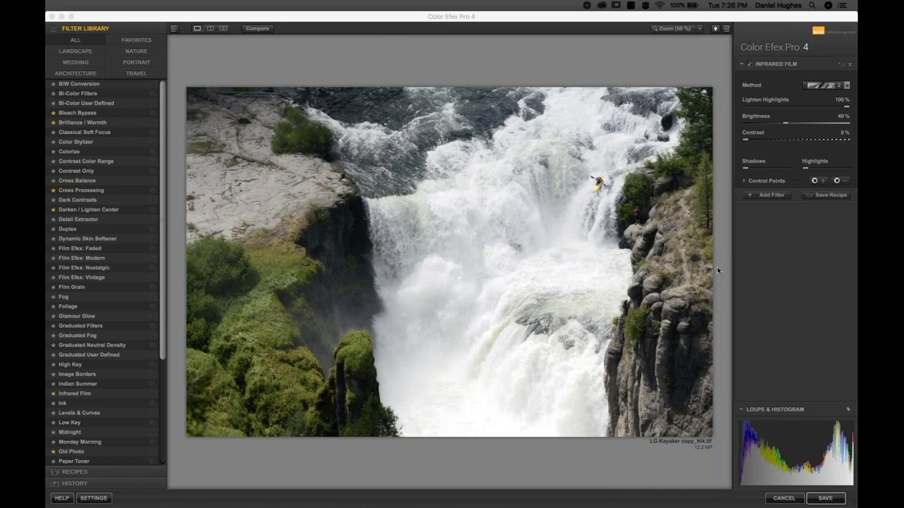
click(533, 21)
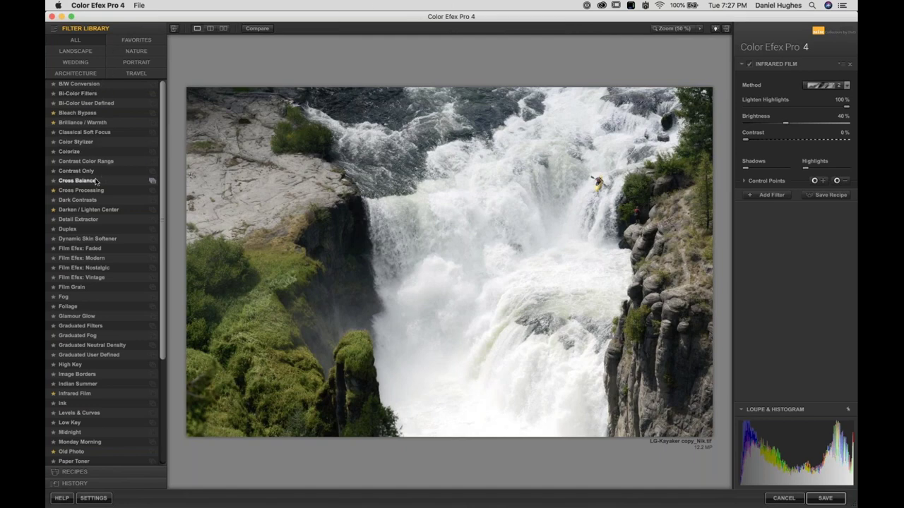
click(79, 220)
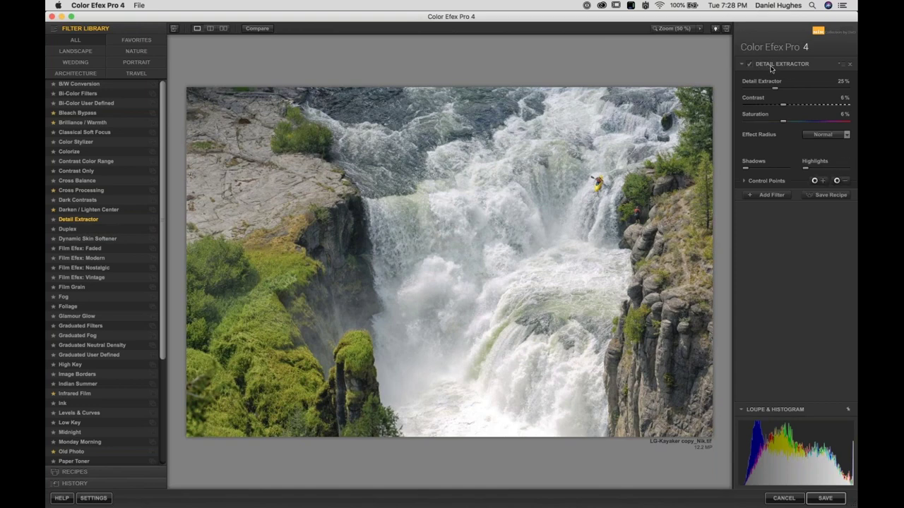
click(750, 65)
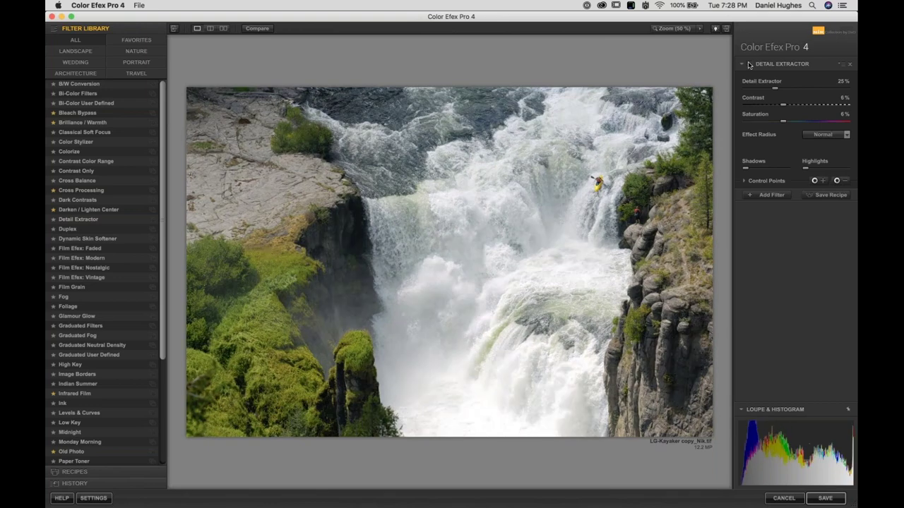
click(749, 65)
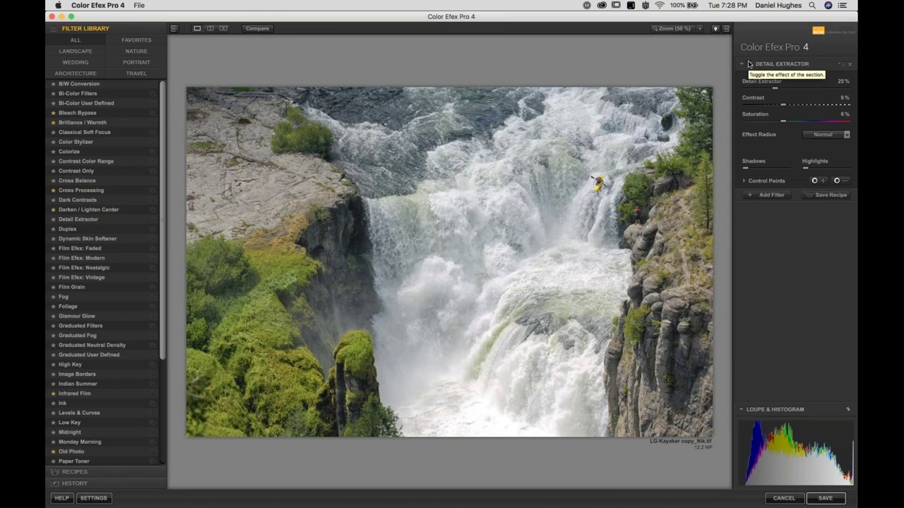
click(750, 64)
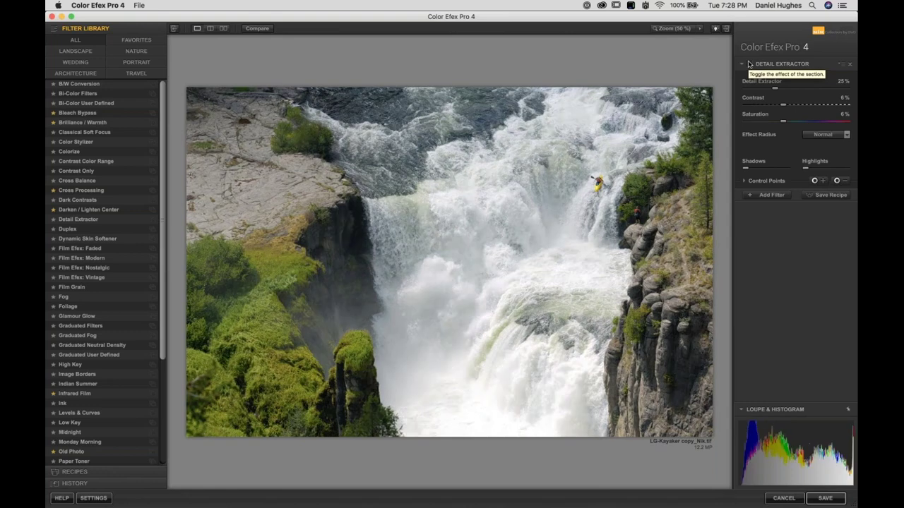
click(749, 64)
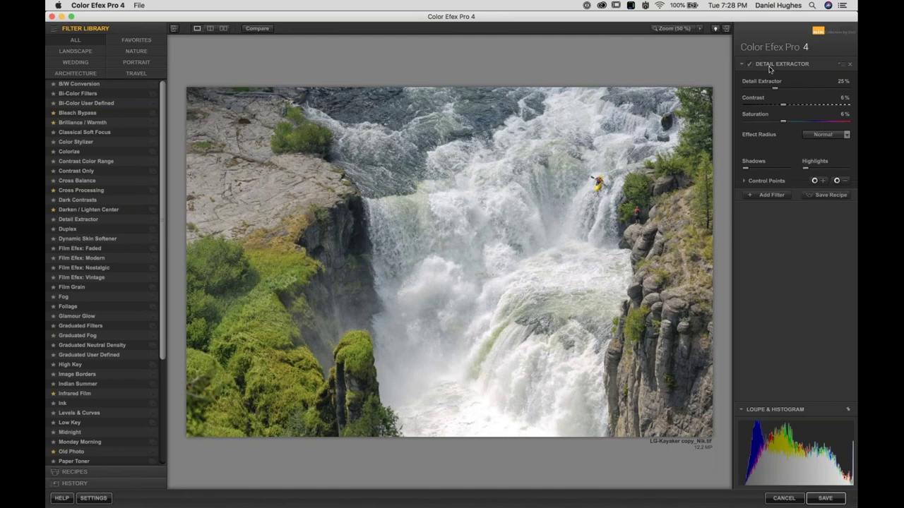
click(823, 181)
click(251, 30)
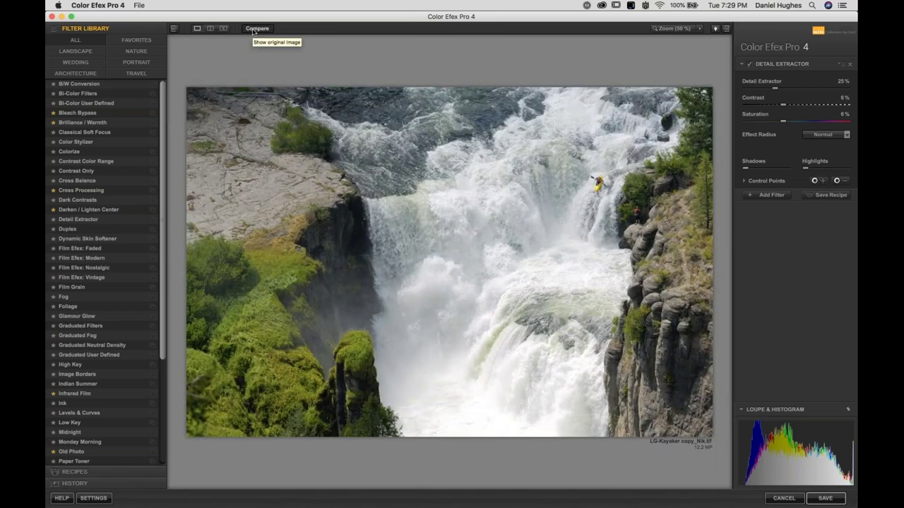
click(253, 31)
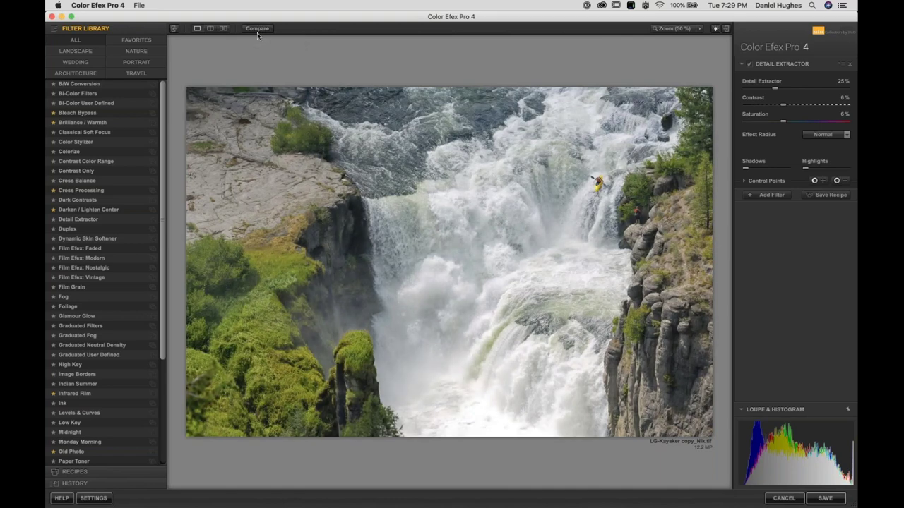
Raise Detail Extractor to 65% and place a positive control point mid-waterfall, trying a larger radius before reducing it to 20%.
click(824, 183)
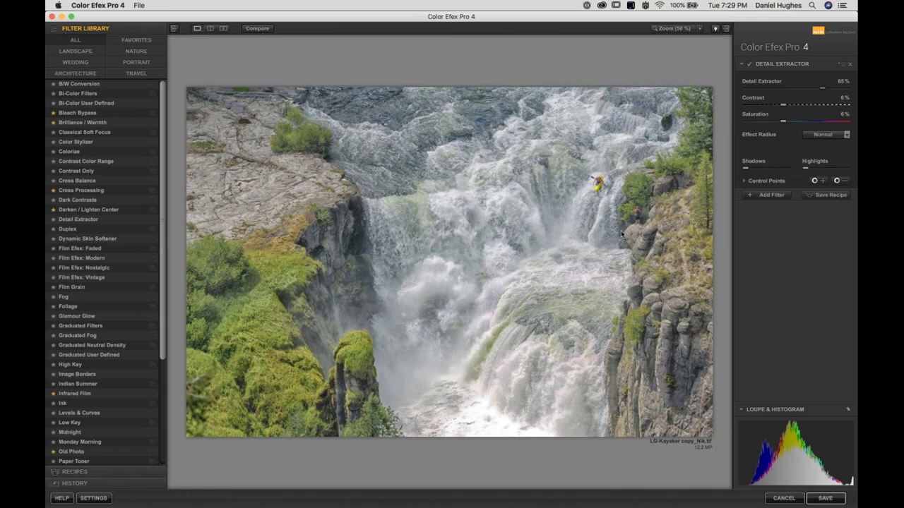
click(491, 257)
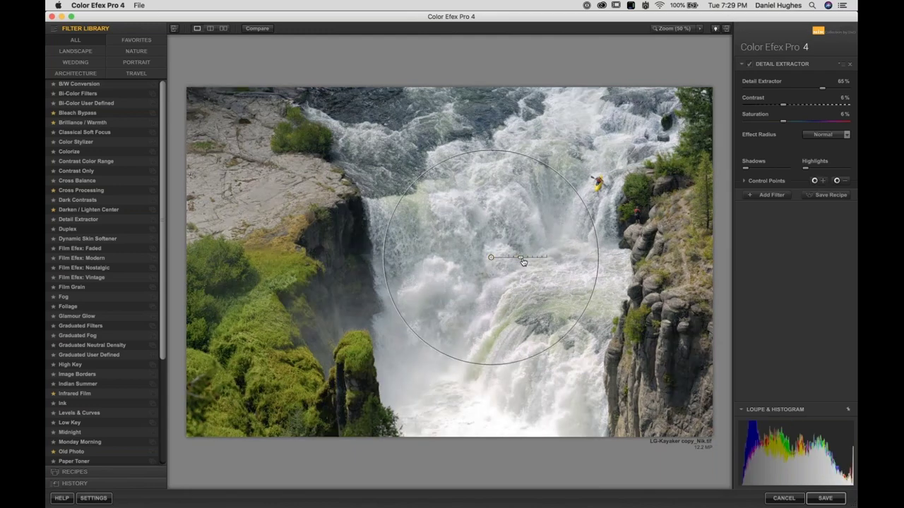
mouse_move(524, 262)
mouse_down()
mouse_move(535, 263)
mouse_move(514, 263)
mouse_move(537, 266)
mouse_up()
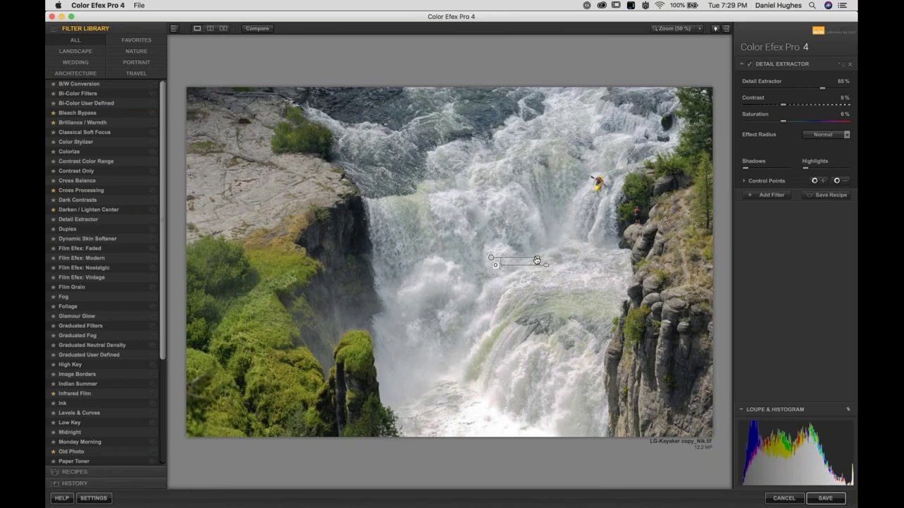
drag(537, 260, 516, 265)
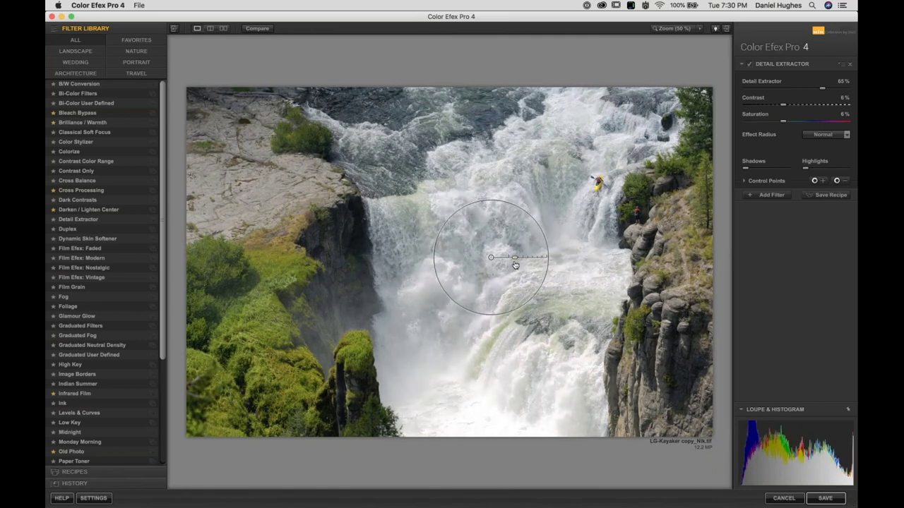
Show the waterfall control point's selection mask, try a 7% size, and enlarge the point to 81%.
click(760, 184)
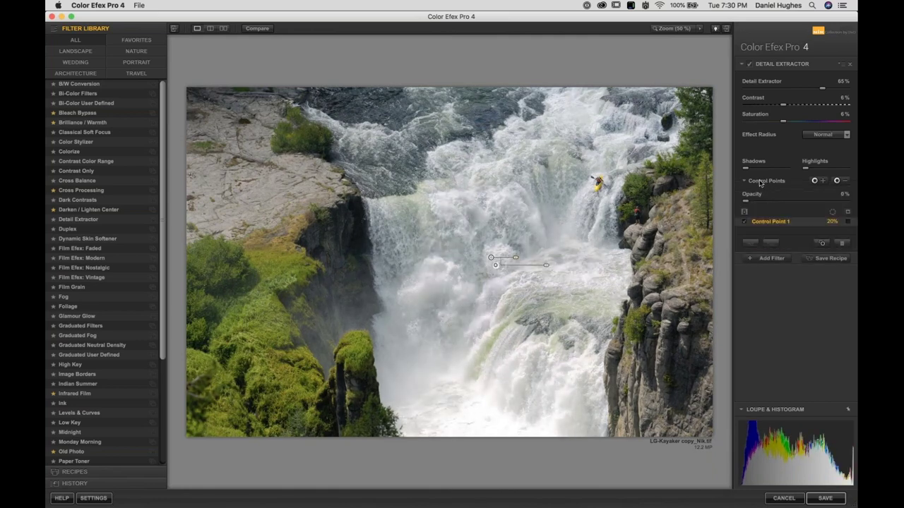
click(848, 222)
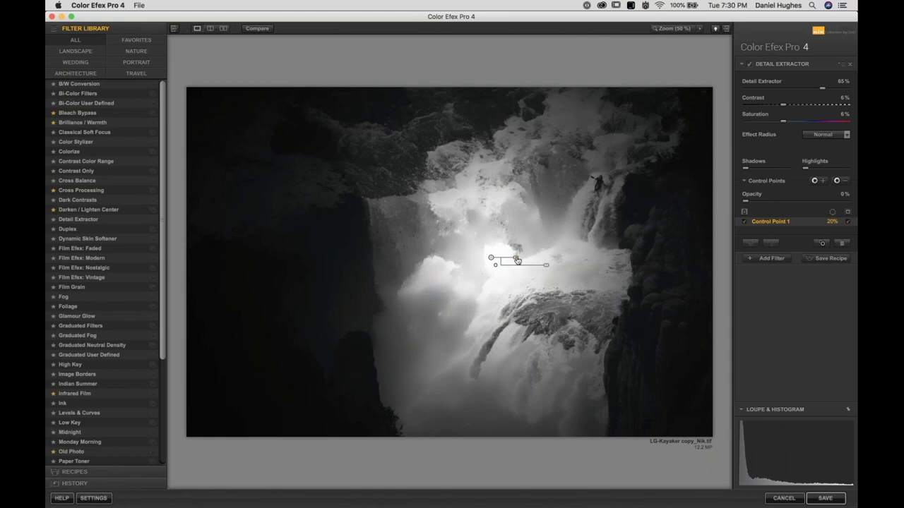
drag(516, 259, 512, 260)
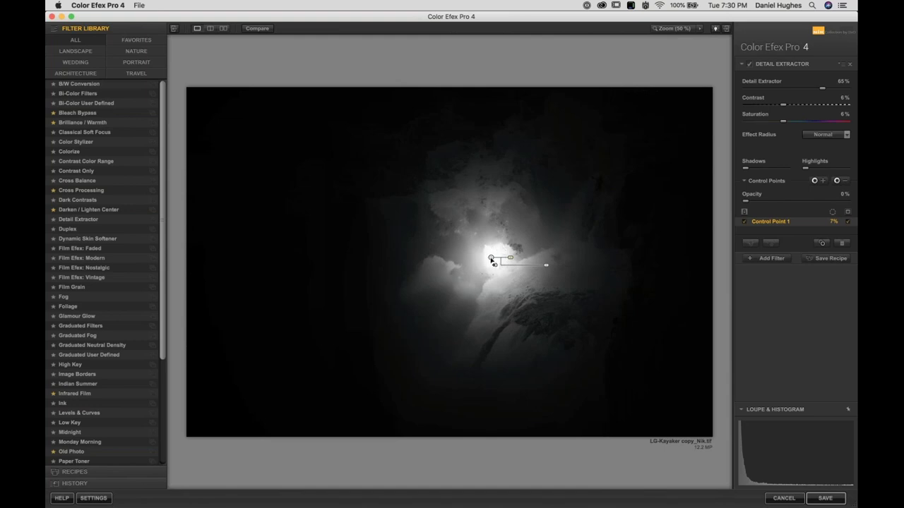
drag(493, 264, 541, 259)
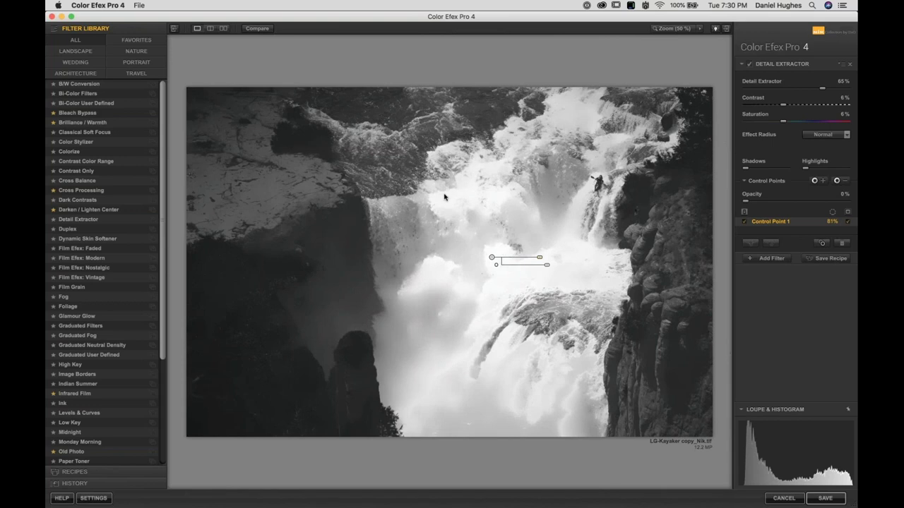
Place two negative control points on the right-hand cliff, sized 33% on the upper part and 50% near the base.
click(837, 181)
click(641, 232)
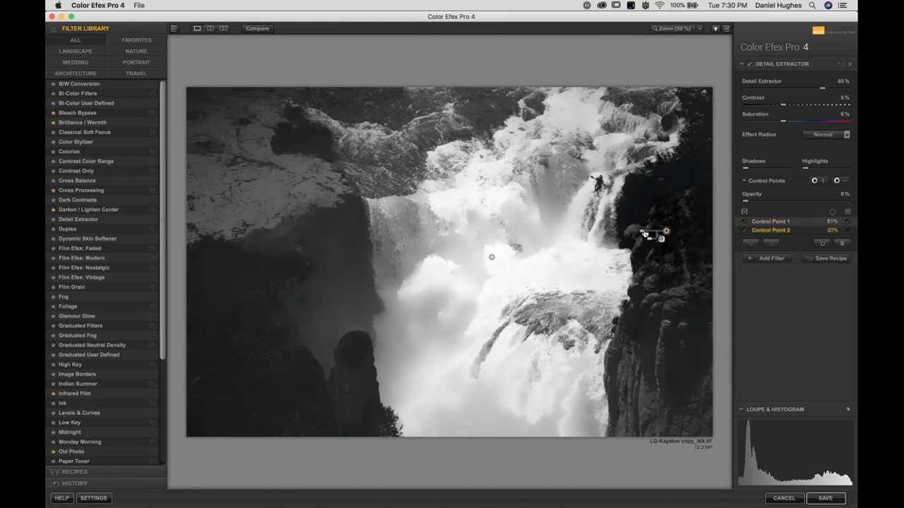
drag(641, 233, 656, 233)
click(837, 180)
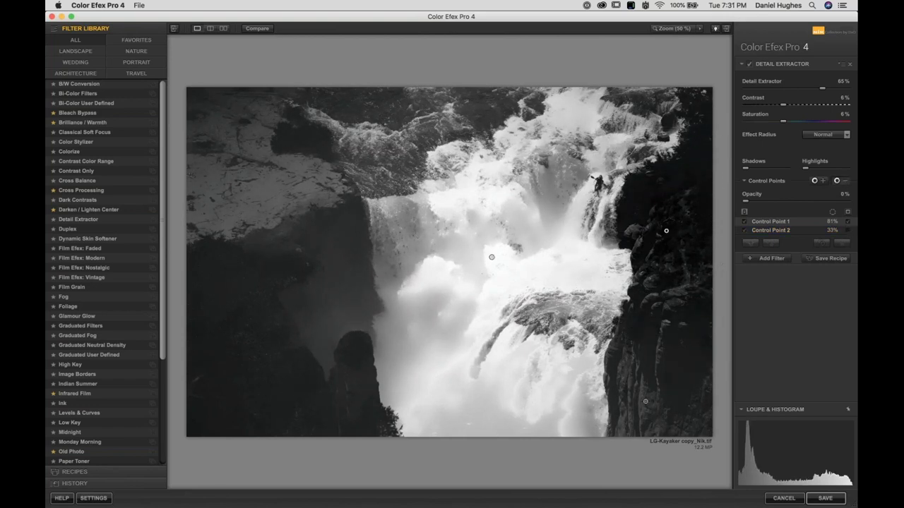
click(645, 402)
drag(660, 402, 683, 403)
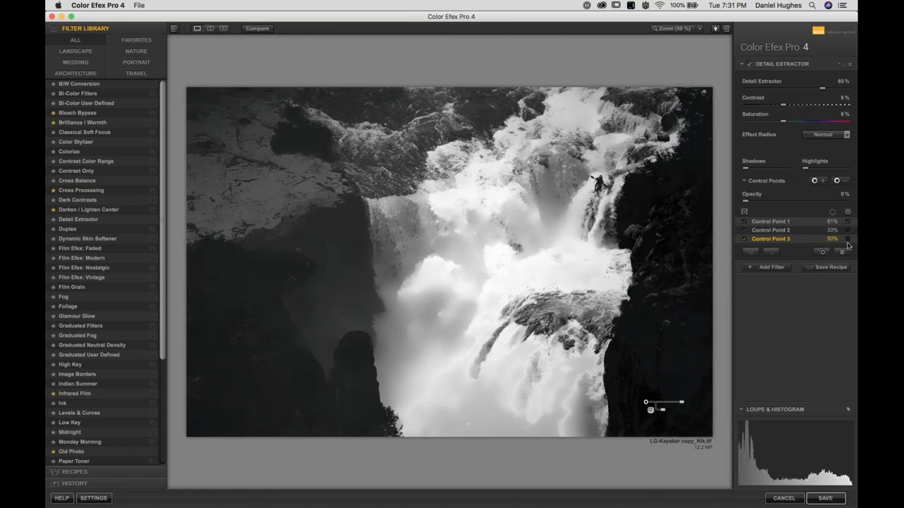
Place a negative control point sized 61% on the pale rock left of the falls and hide the selection masks.
click(838, 181)
click(250, 191)
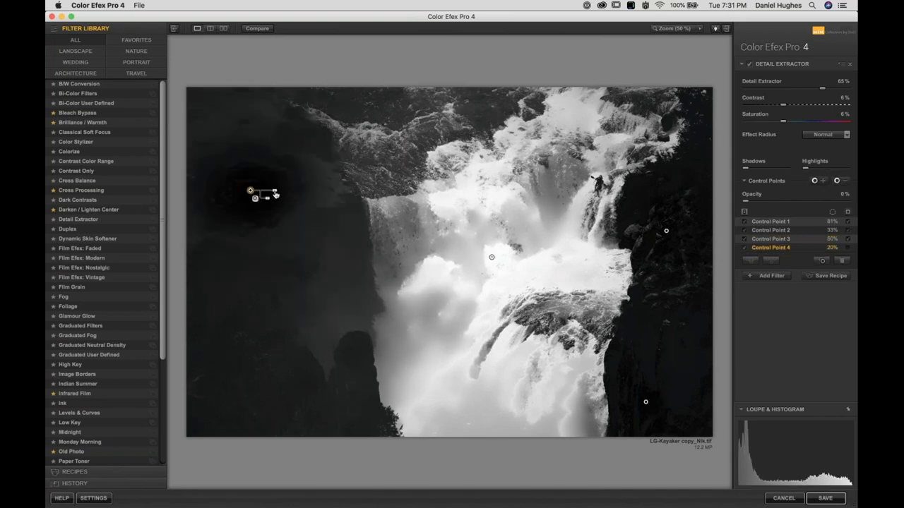
drag(288, 194, 291, 194)
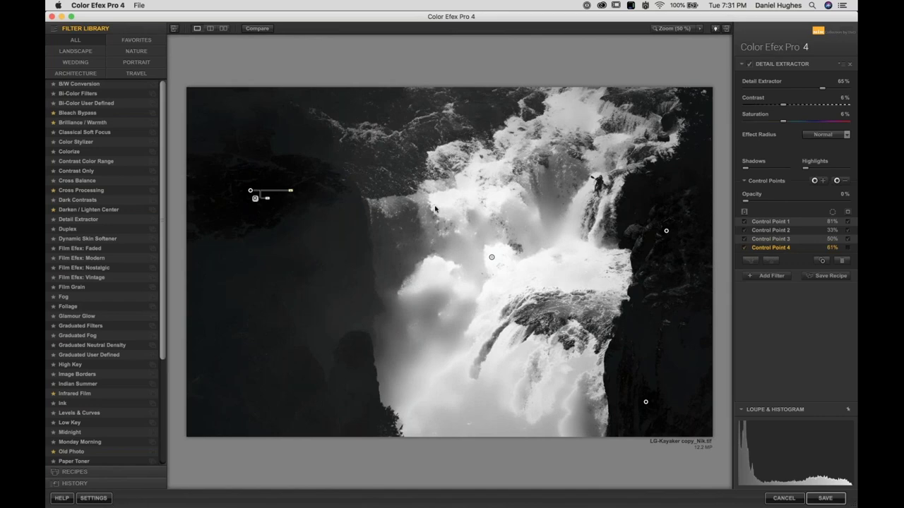
click(847, 213)
click(848, 214)
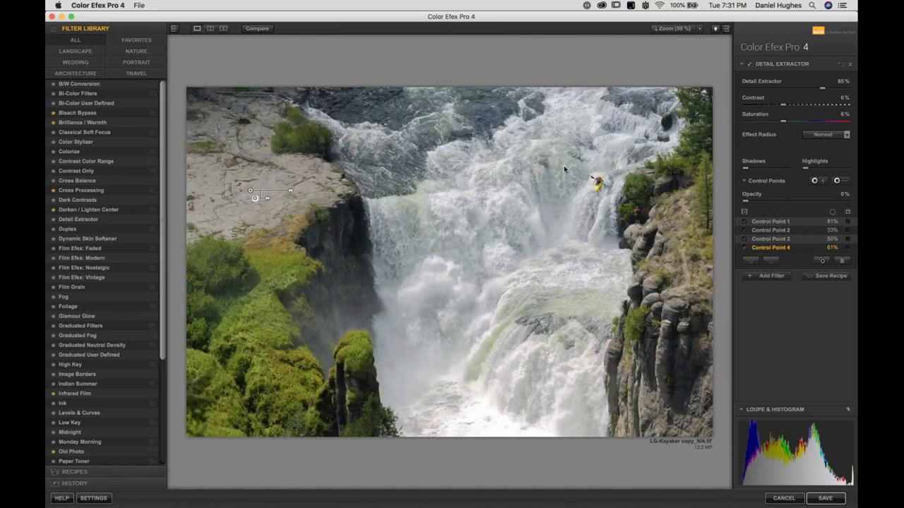
Lower Detail Extractor to 39% and check the selection mask, reduce it further to 24%, and compare with the filter disabled.
click(799, 89)
drag(799, 88, 791, 89)
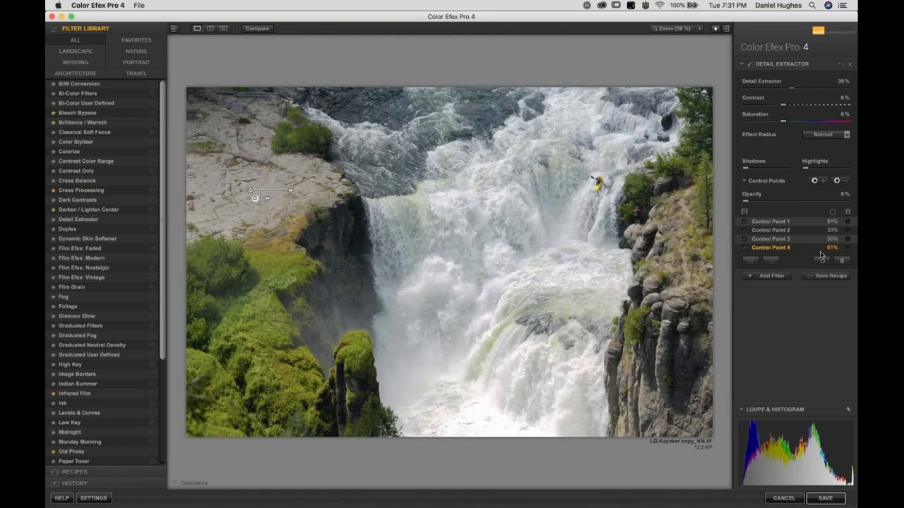
click(849, 222)
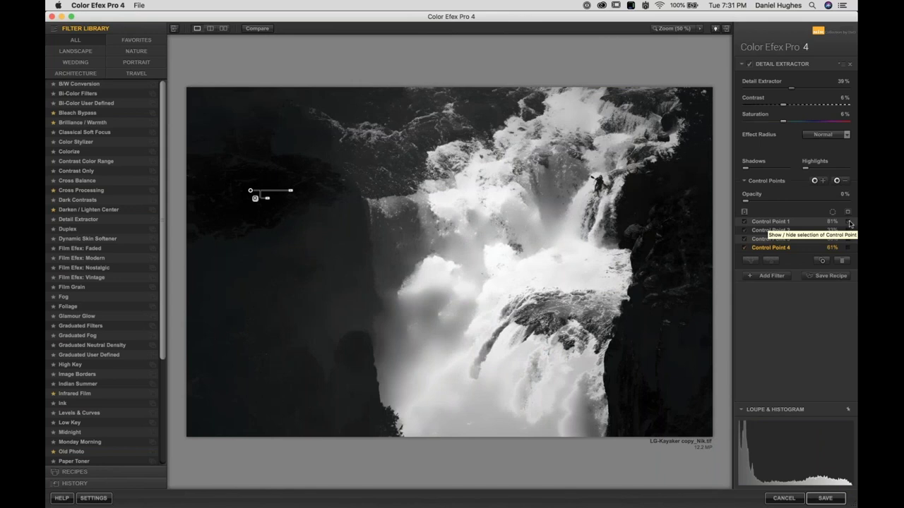
click(849, 223)
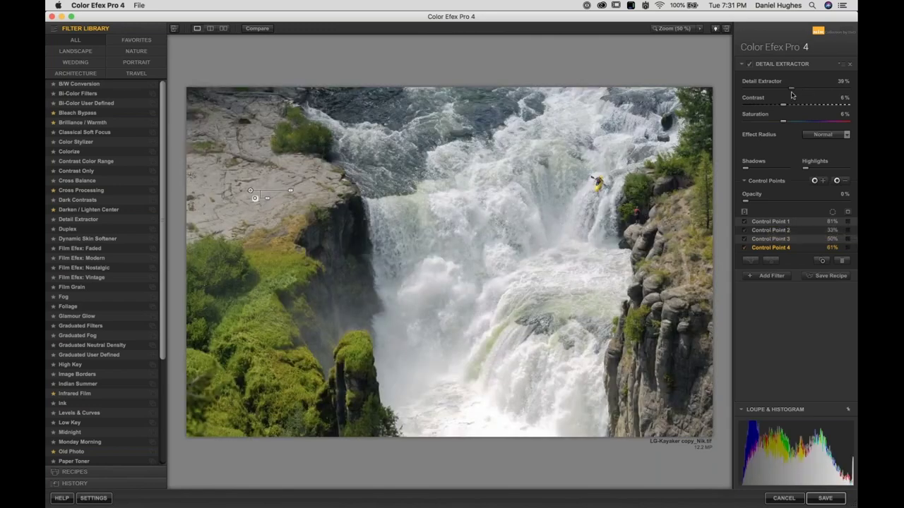
click(782, 91)
drag(782, 91, 773, 93)
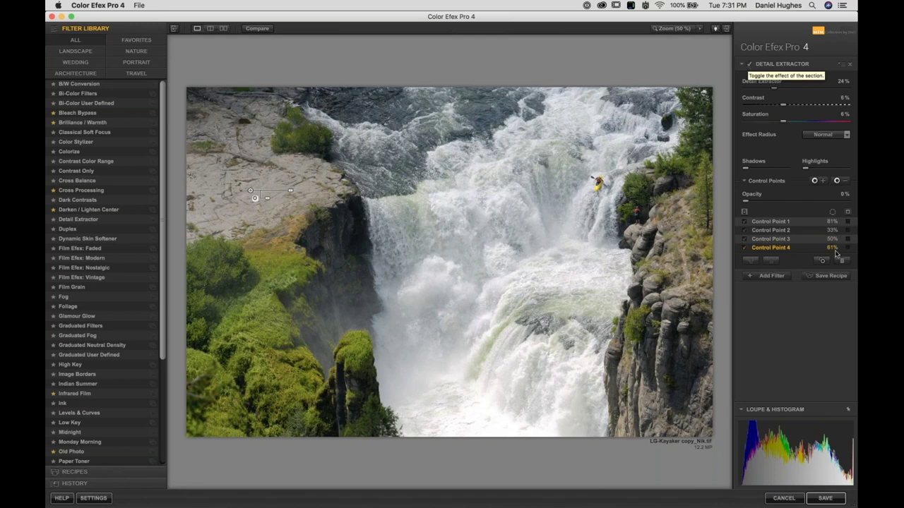
click(750, 65)
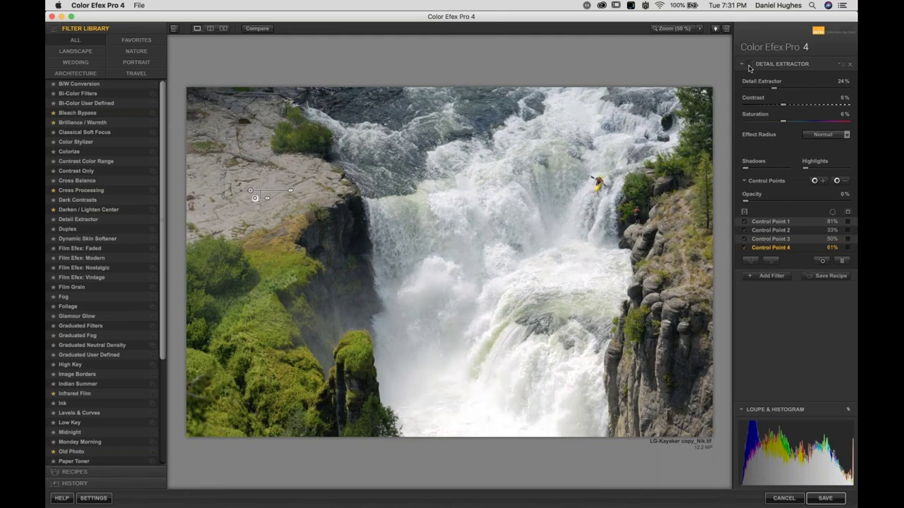
click(750, 65)
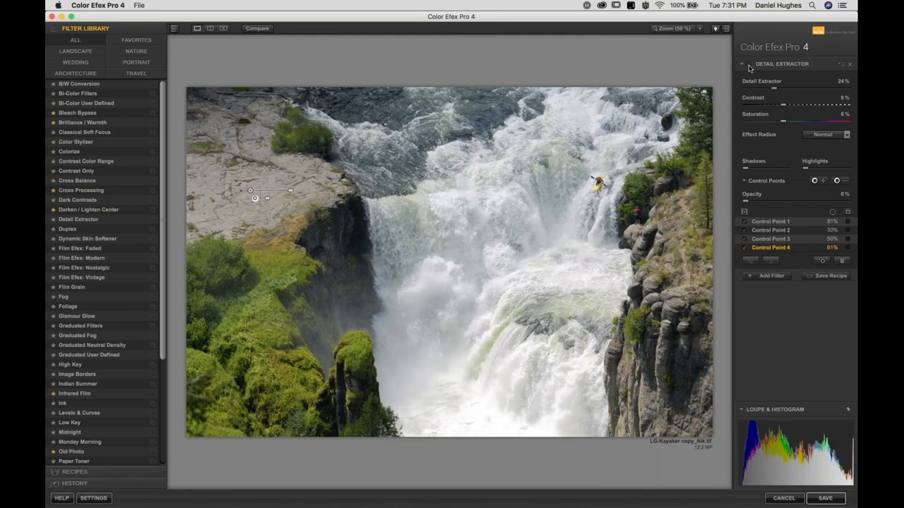
Compare the filtered waterfall with the original by toggling the Detail Extractor filter and repeatedly showing the unedited image.
click(750, 65)
click(750, 65)
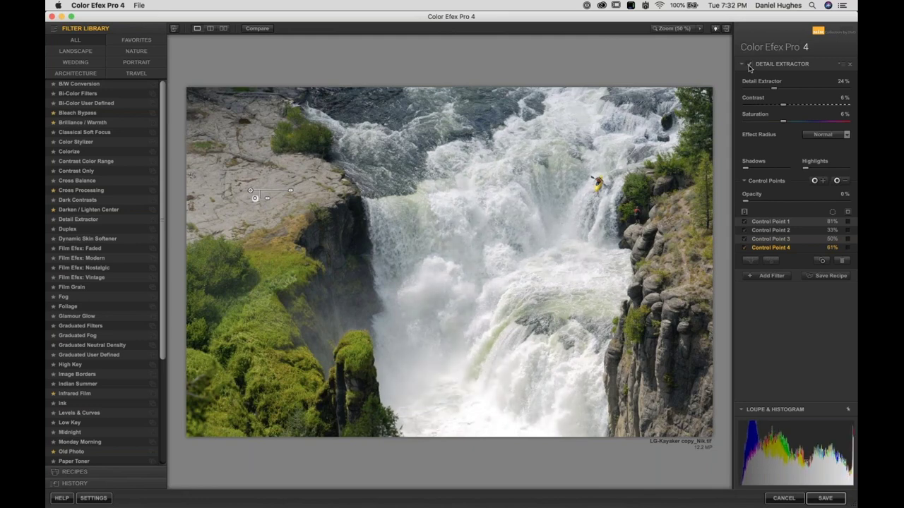
click(257, 29)
click(258, 29)
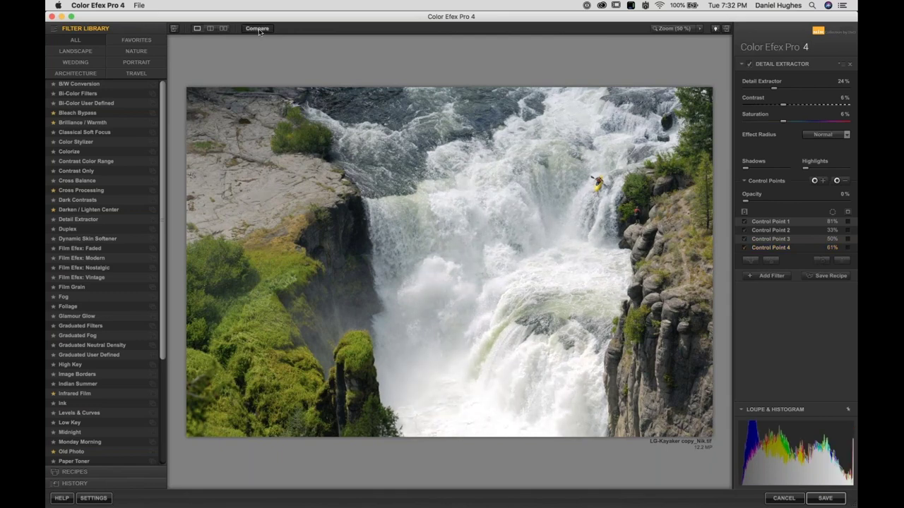
click(258, 29)
click(257, 29)
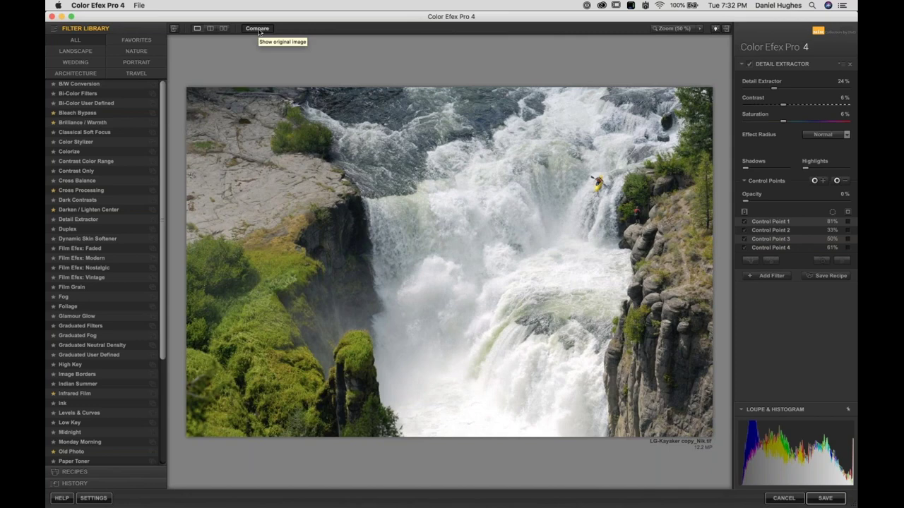
click(258, 29)
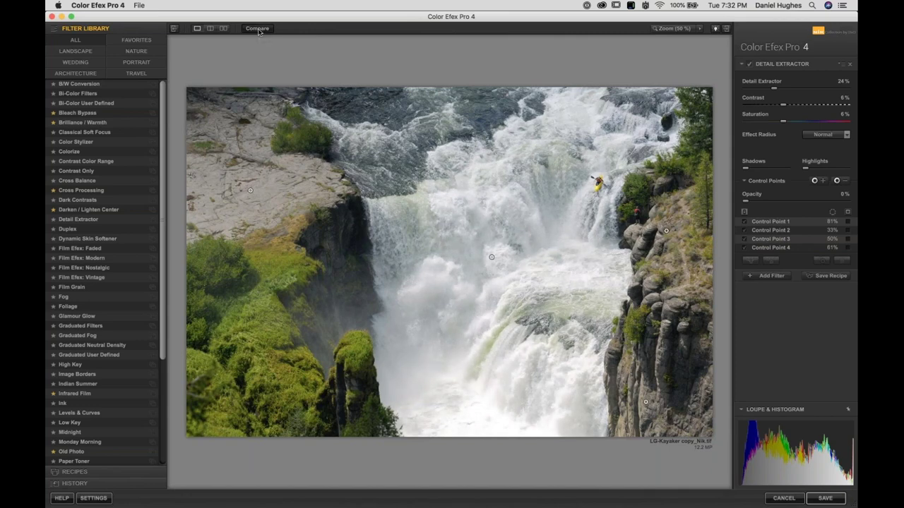
click(258, 29)
click(258, 29)
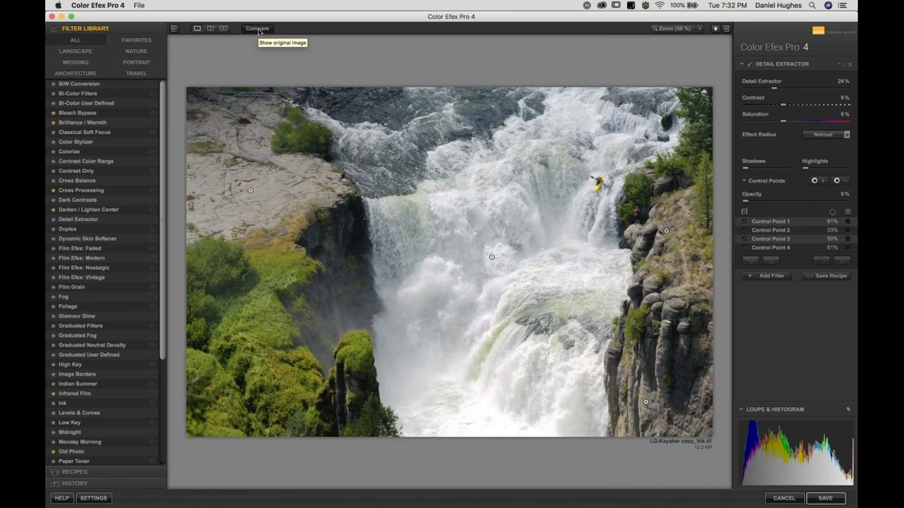
click(258, 29)
click(258, 29)
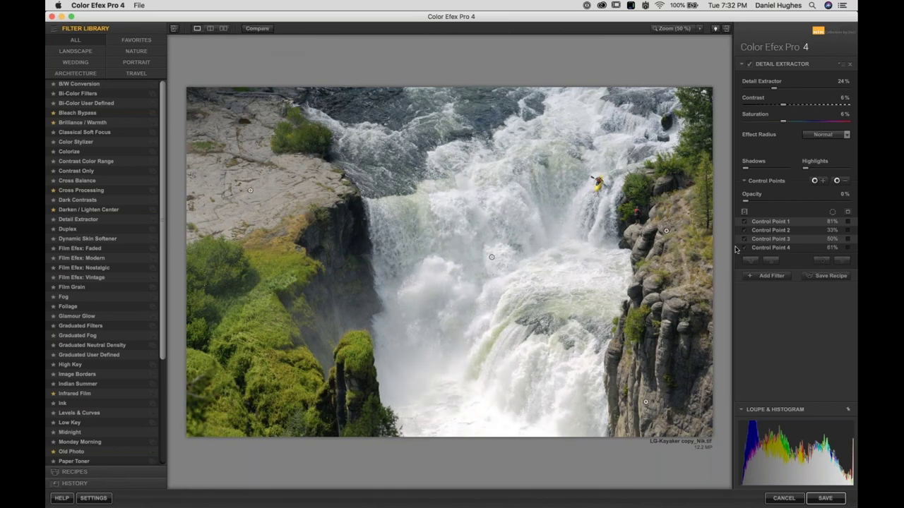
Save the filtered waterfall image and leave Color Efex Pro 4.
click(825, 499)
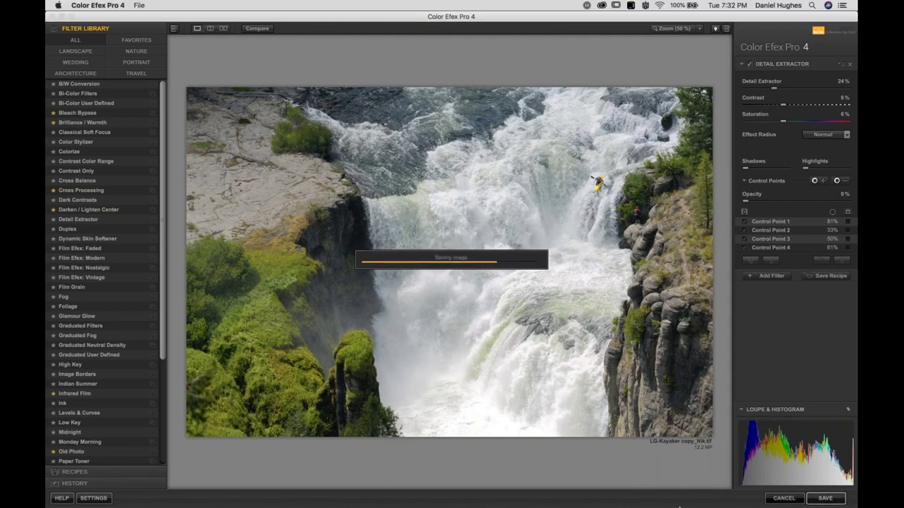
mouse_move(694, 500)
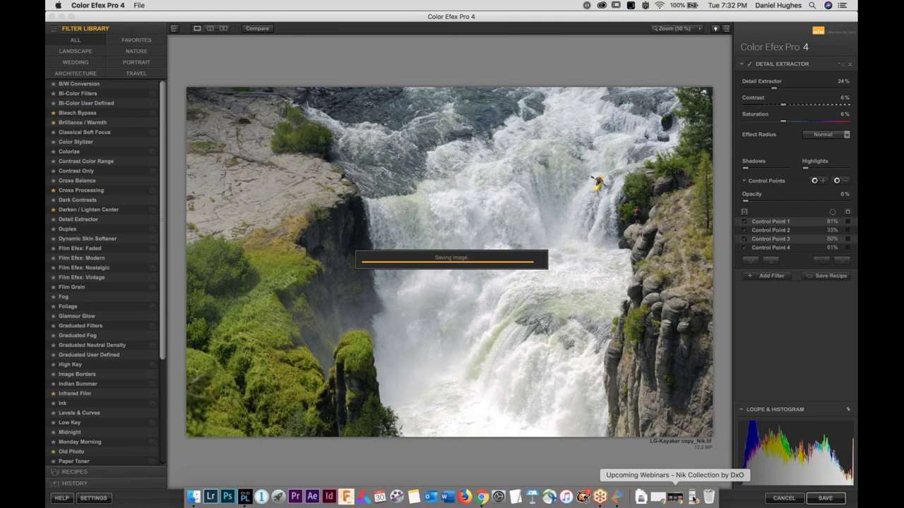
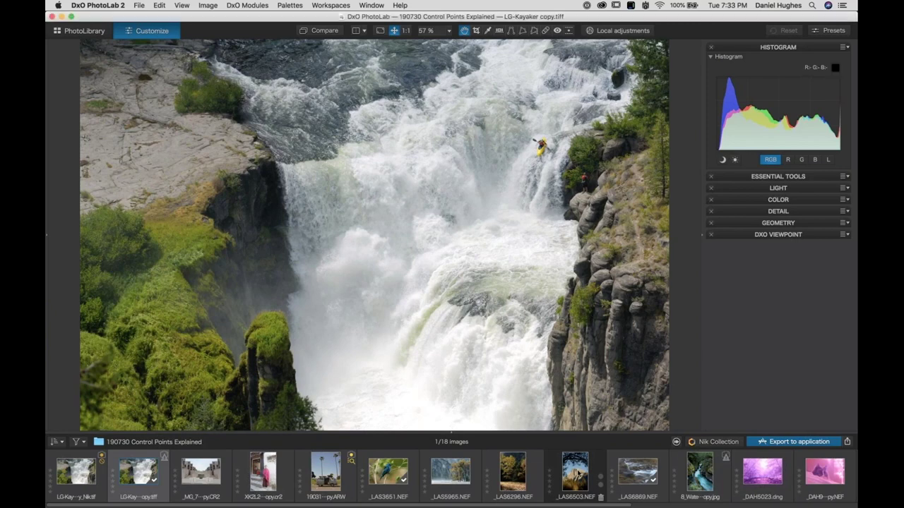
Open _LAS6503.NEF in DxO PhotoLab 2 and expand its Essential Tools adjustments.
click(575, 472)
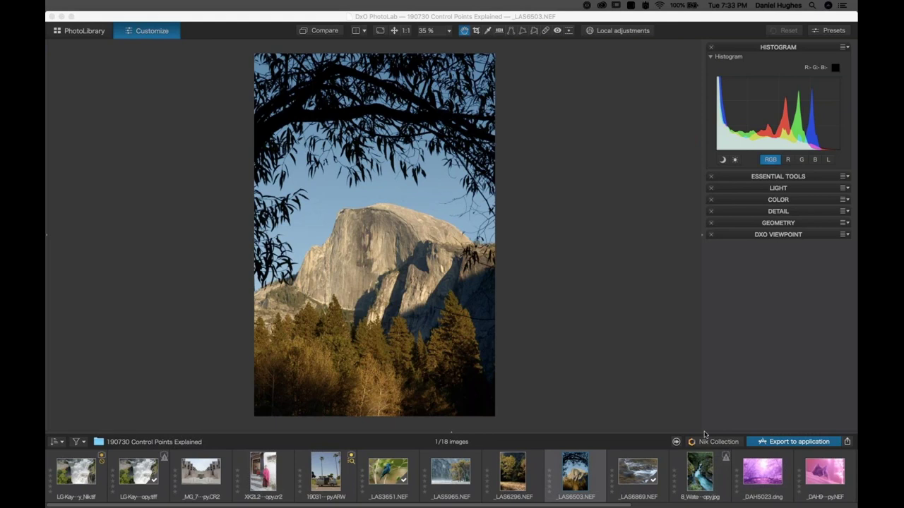
click(729, 176)
click(729, 176)
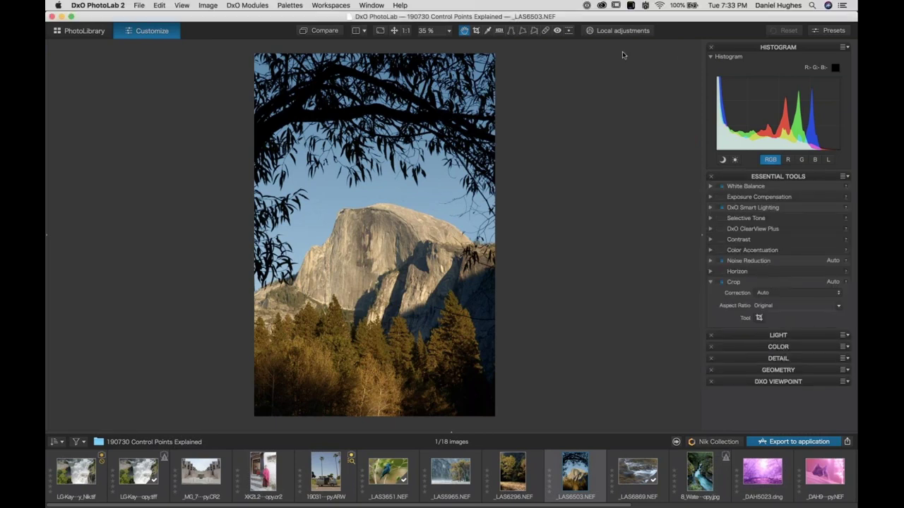
Place a local-adjustment control point in the sky above Half Dome, cool its color temperature, and set its tint to 14.
click(605, 31)
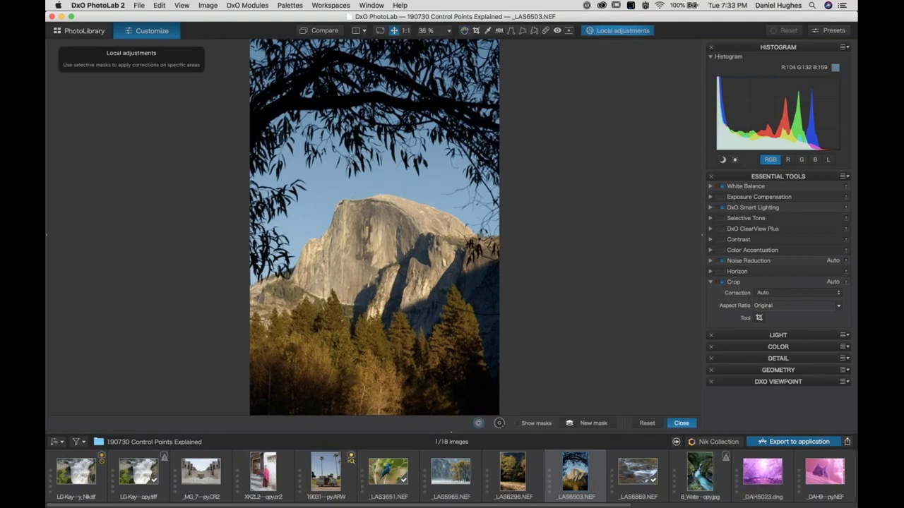
click(375, 175)
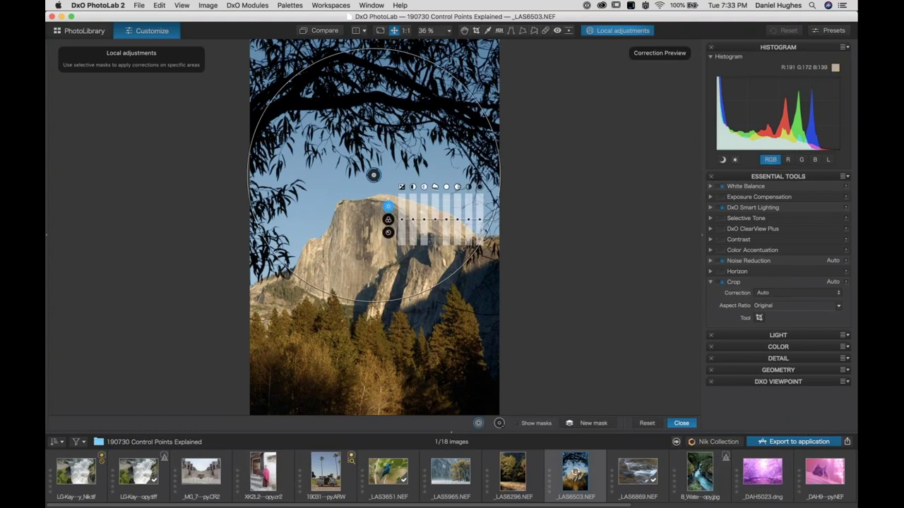
click(389, 222)
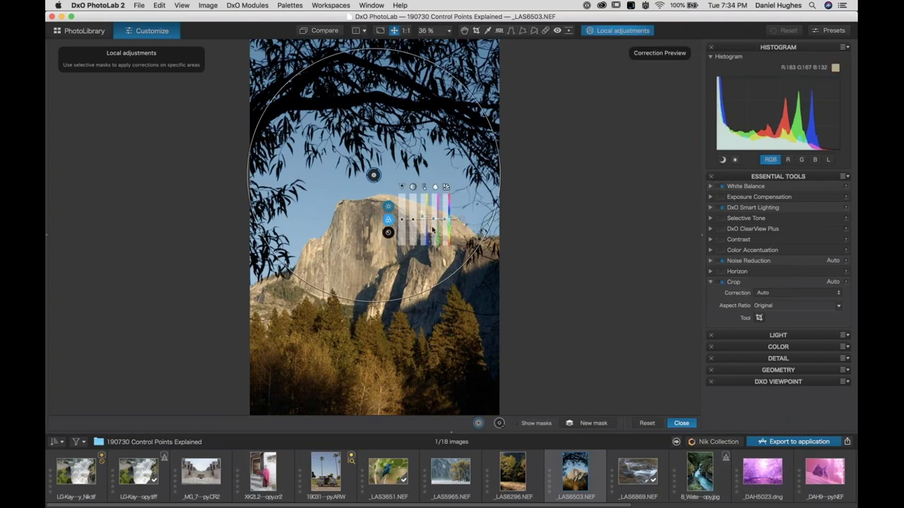
mouse_move(424, 220)
mouse_down()
mouse_move(422, 233)
mouse_move(433, 217)
mouse_up()
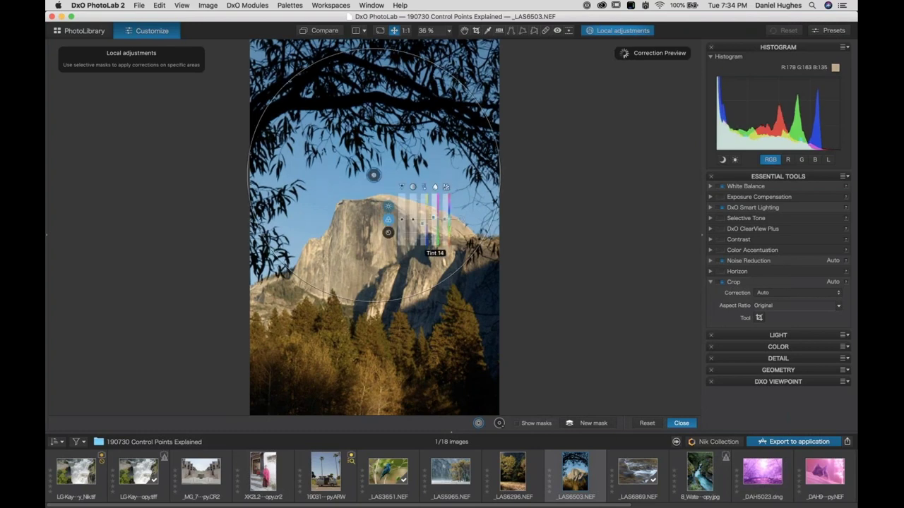
Enlarge the sky control point beyond the photo's edges and add a smaller control point on Half Dome's rock face.
drag(434, 64, 458, 22)
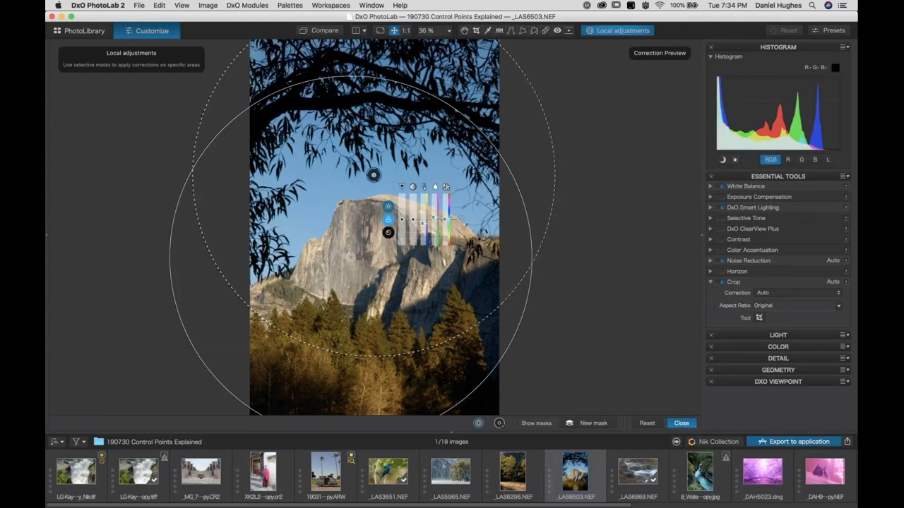
click(351, 257)
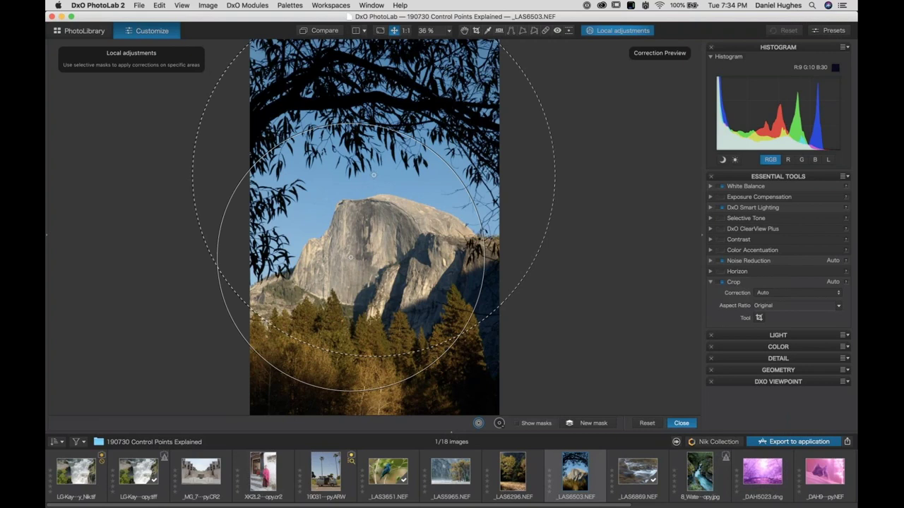
click(374, 174)
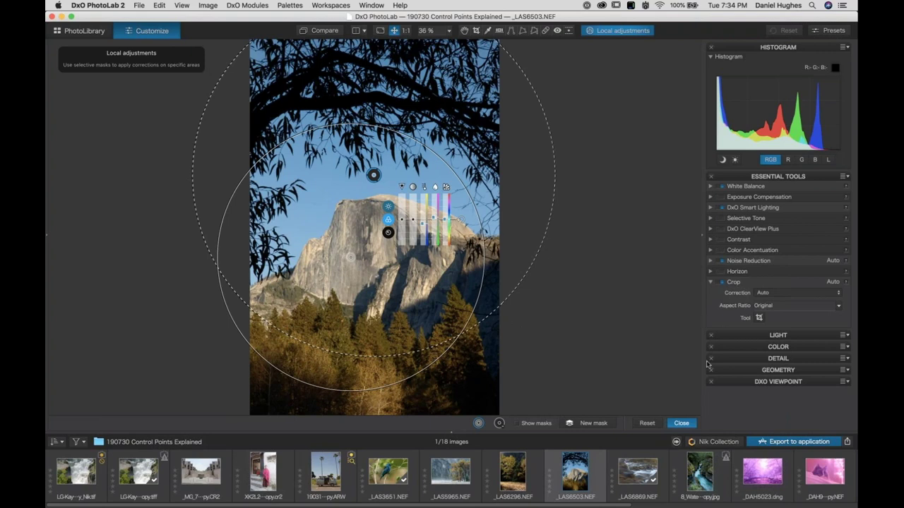
Export the photo to Adobe Photoshop as a 16-bit TIFF at 240 ppi with the Adobe RGB profile, and activate the Move tool there.
click(787, 442)
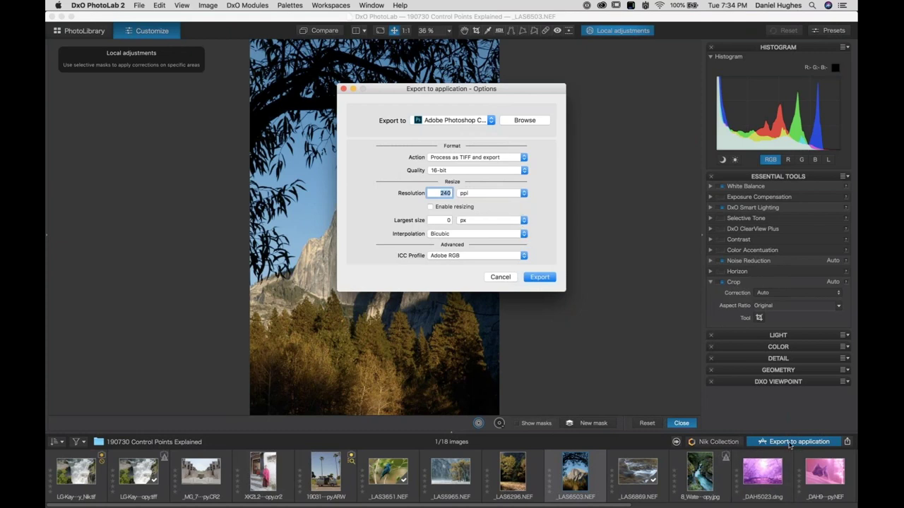
click(541, 277)
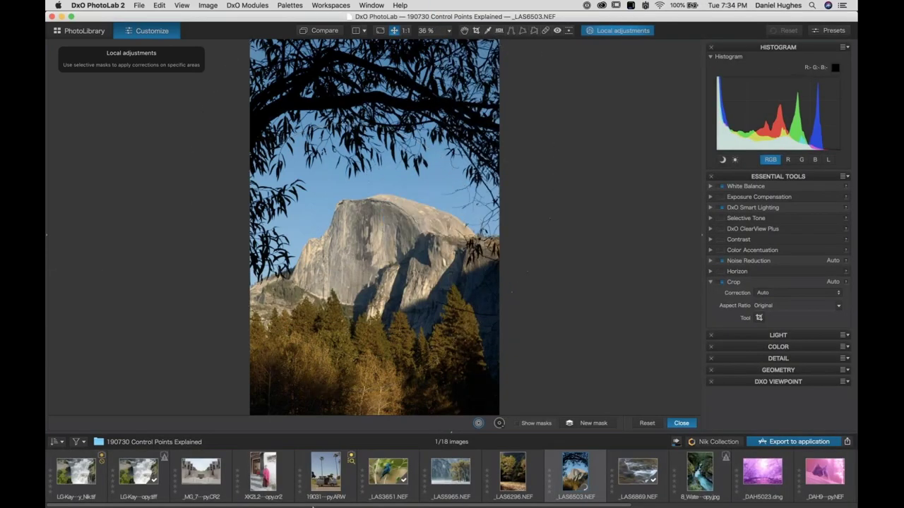
click(237, 496)
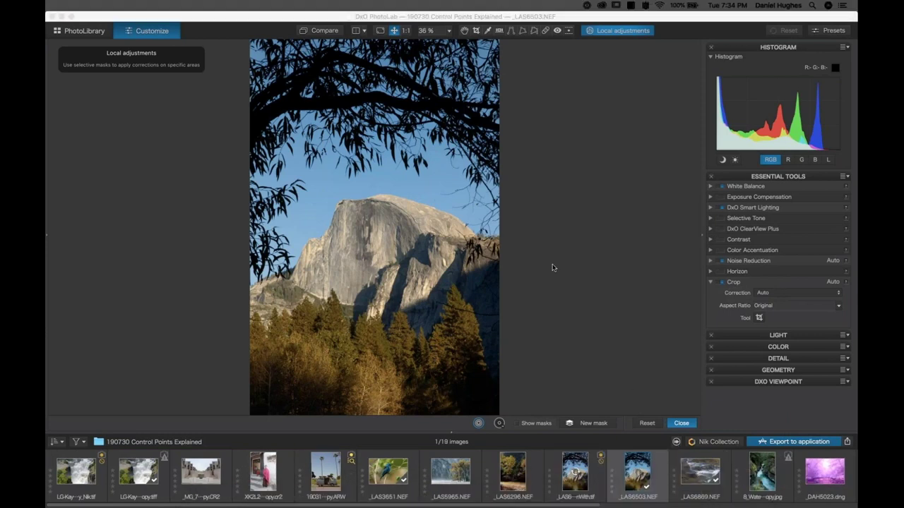
mouse_move(552, 268)
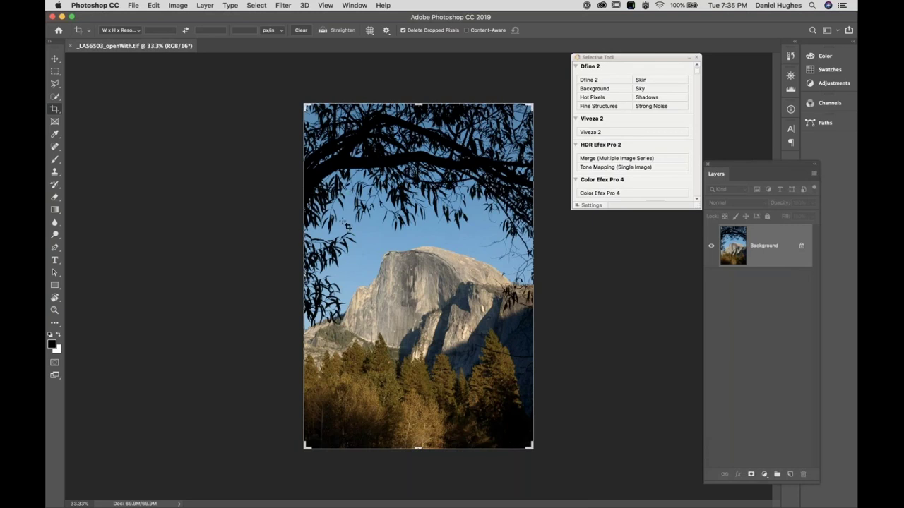
key(v)
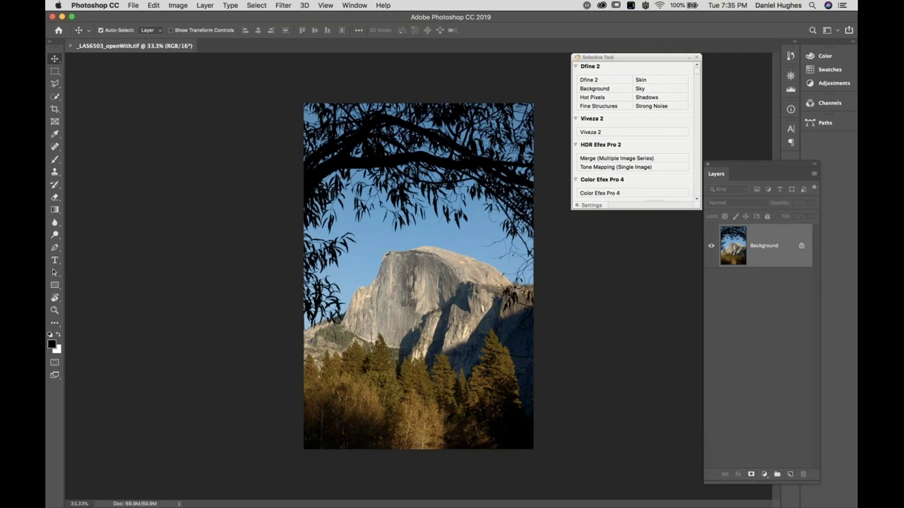
Collapse every plug-in group in the Nik Selective Tool, from Dfine 2 to Sharpener Pro 3, and enlarge its window.
click(592, 68)
click(592, 74)
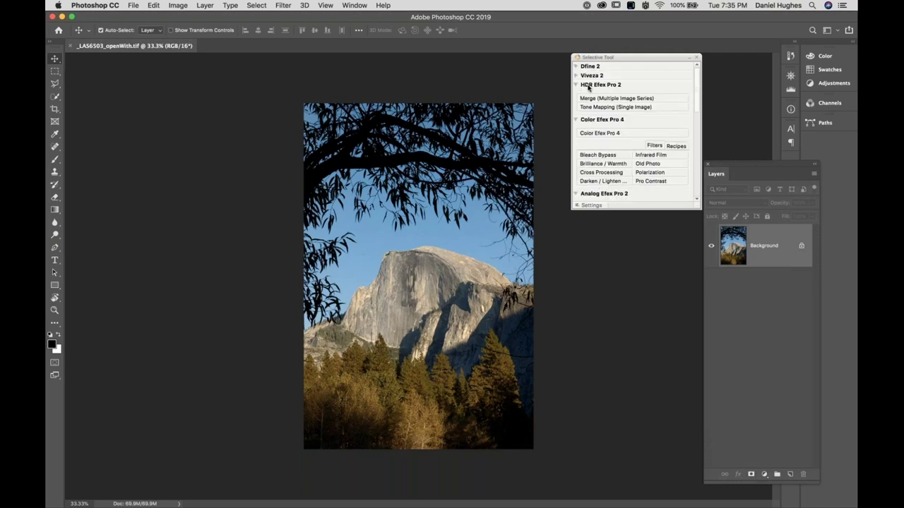
click(587, 84)
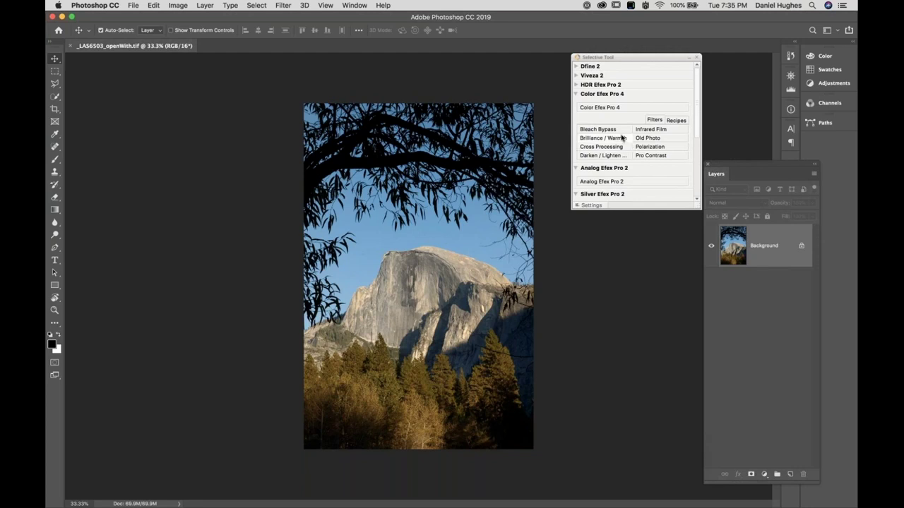
click(587, 94)
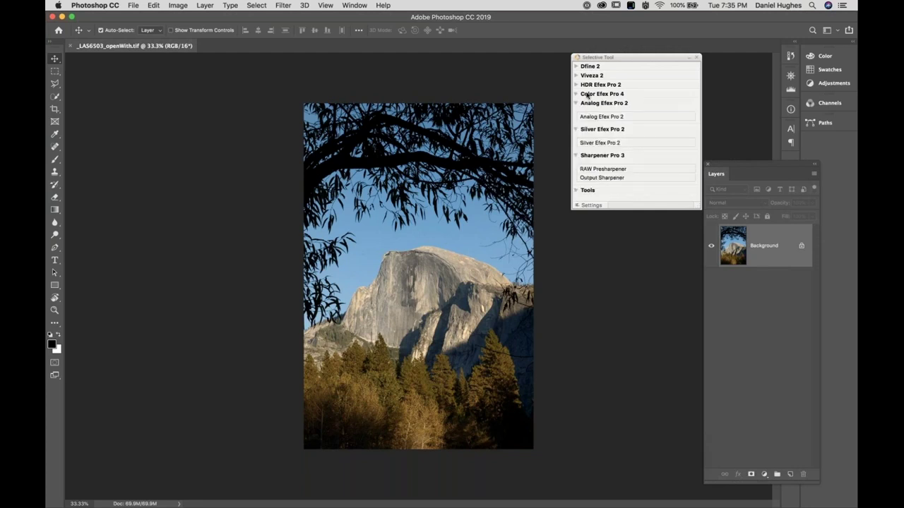
click(589, 103)
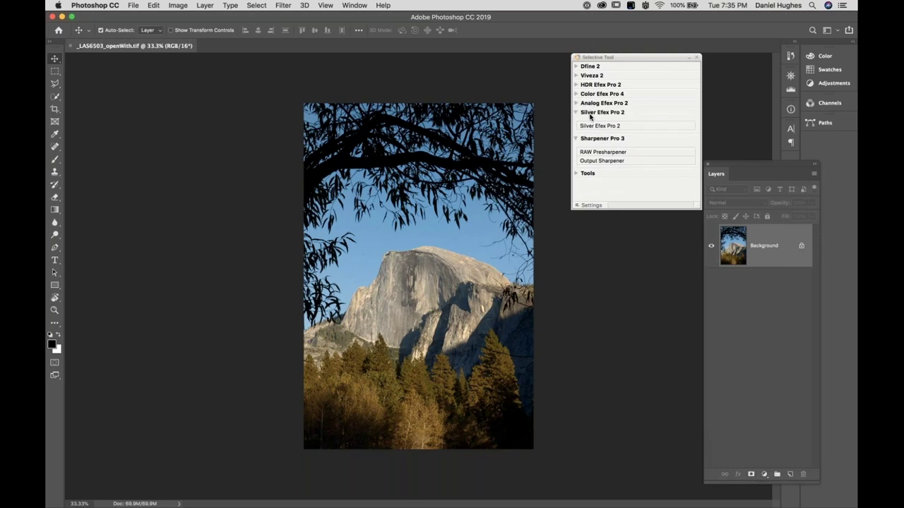
click(590, 113)
click(590, 122)
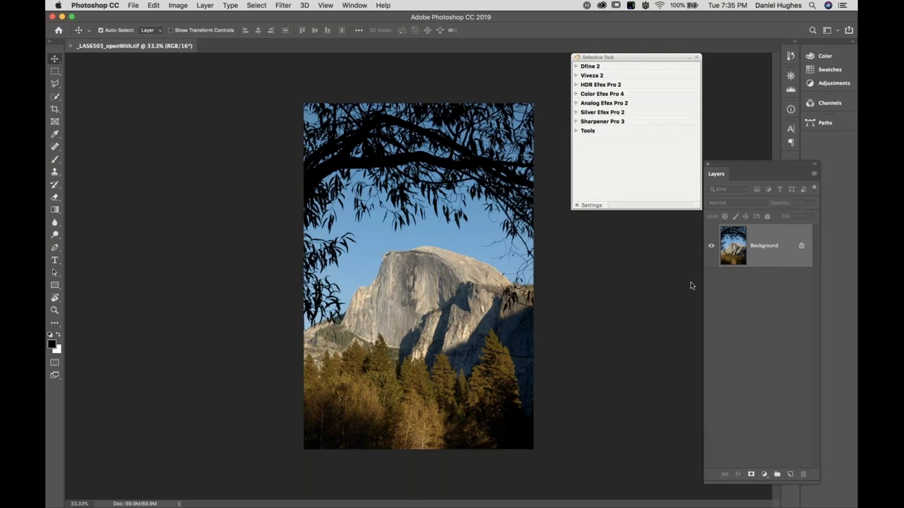
drag(691, 285, 729, 342)
View the list of Nik Collection plug-ins available among Photoshop's filters and close it.
click(283, 5)
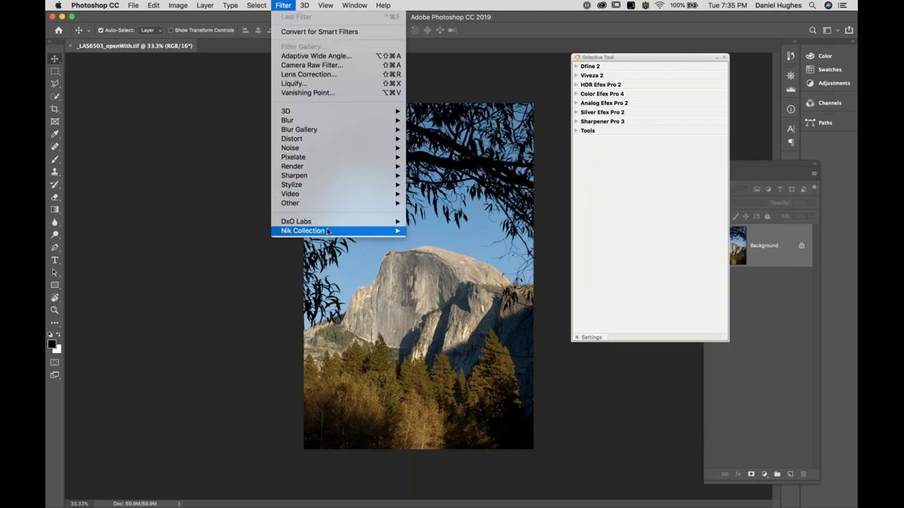
mouse_move(328, 232)
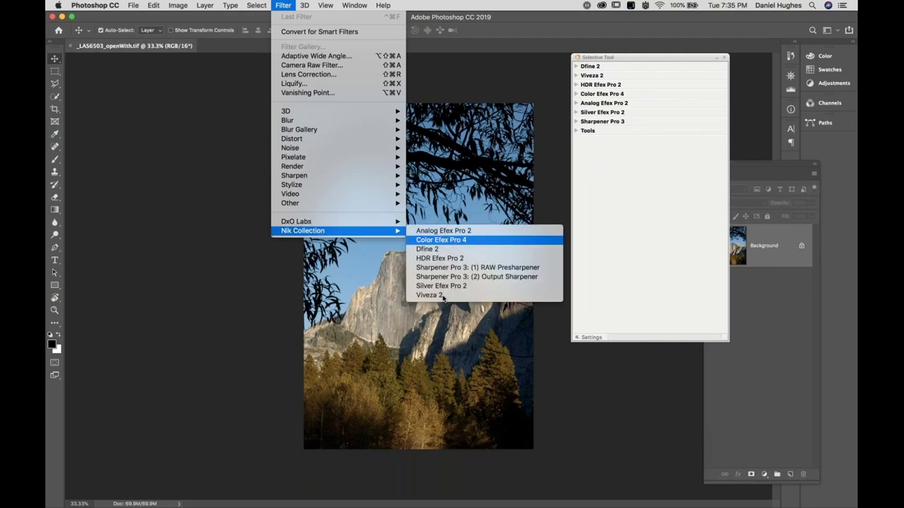
click(639, 183)
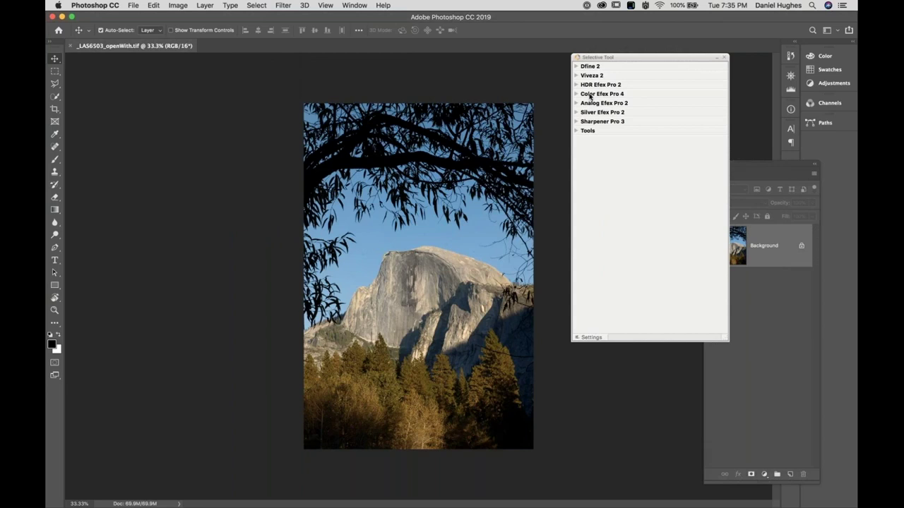
Open the Half Dome photo in Color Efex Pro 4 and inspect Detail Extractor's effect on the rock face at 200%.
click(589, 95)
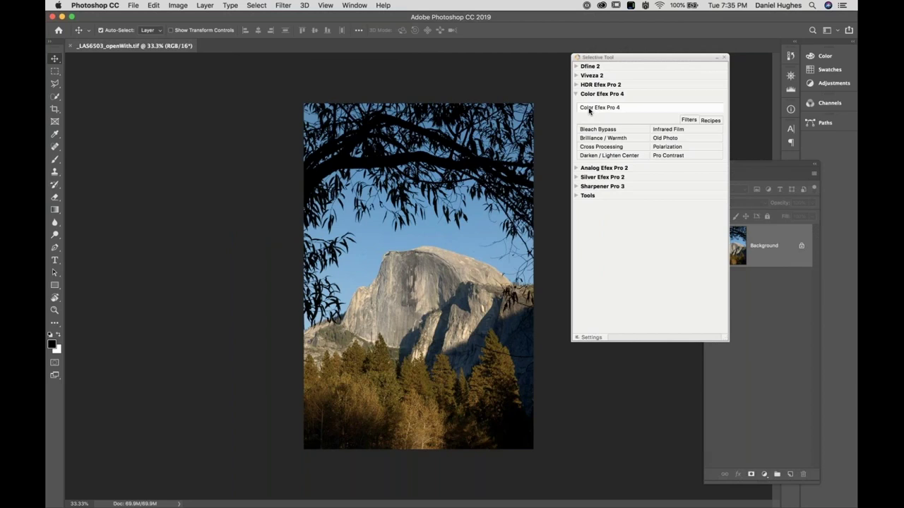
click(589, 109)
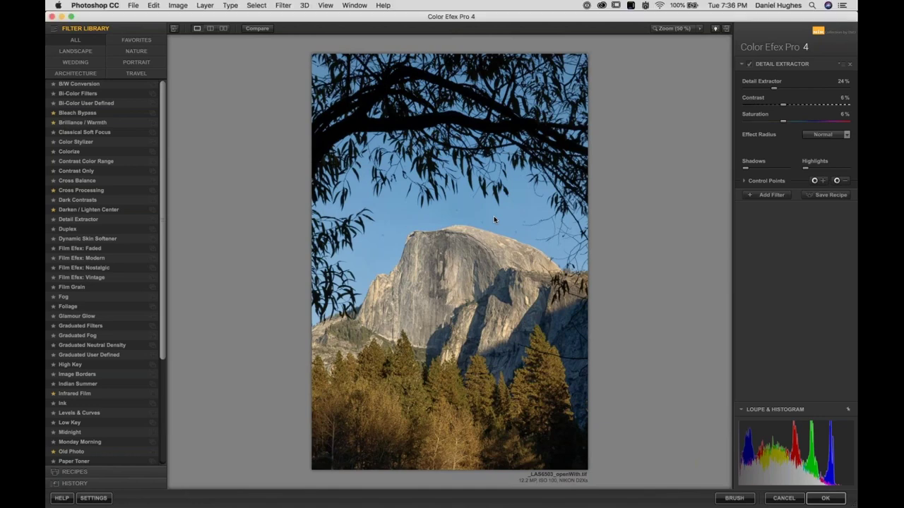
key(super+equal)
key(super+equal)
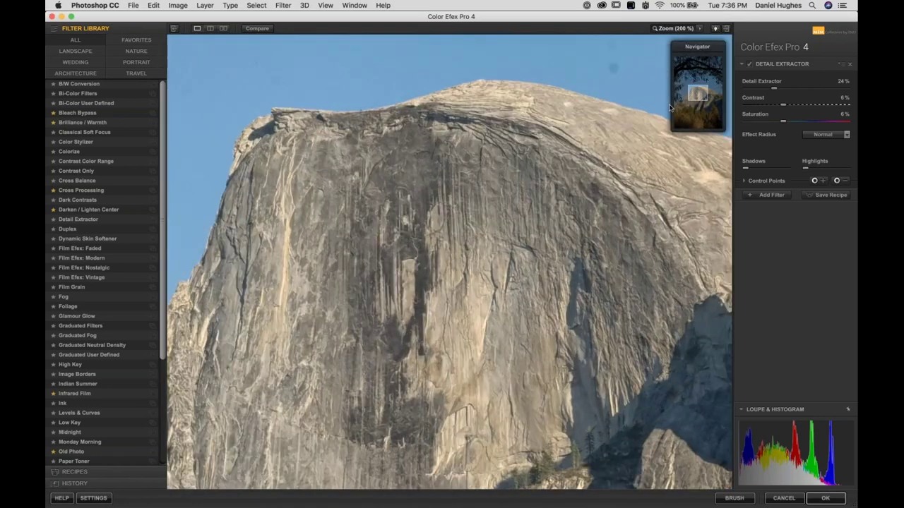
Compare the whole photo with Detail Extractor off and on, and set Detail Extractor to 39% and Contrast to 34%.
drag(697, 98, 686, 89)
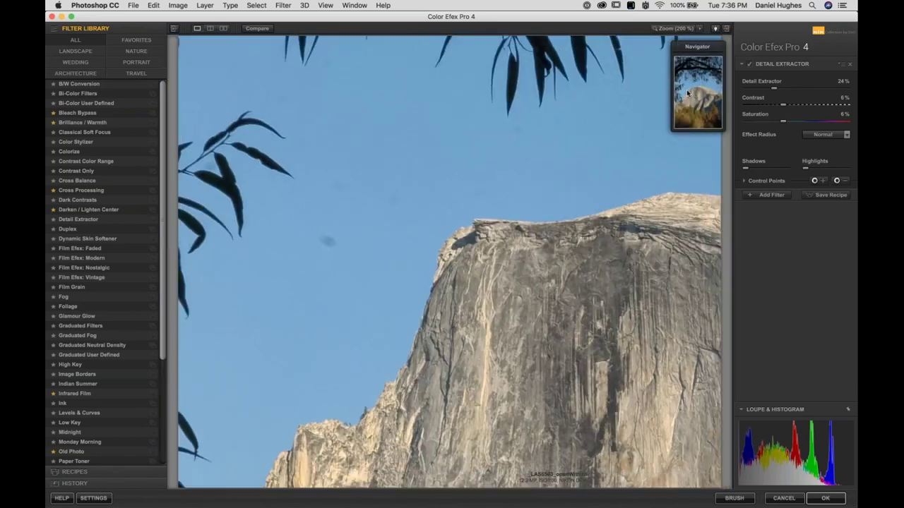
key(super+0)
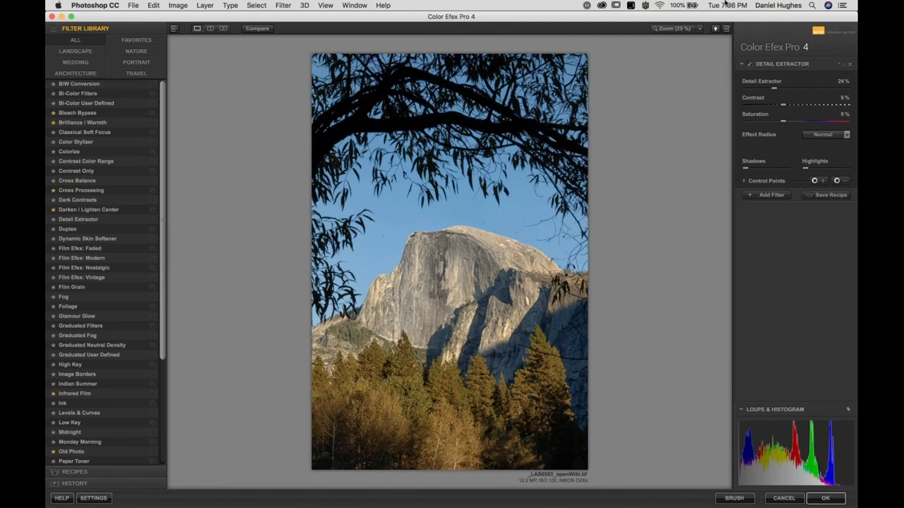
click(751, 65)
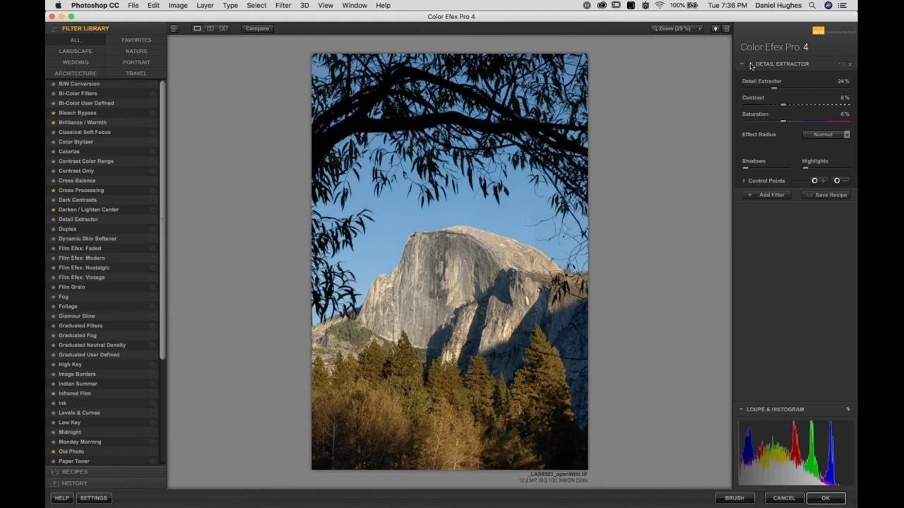
click(751, 64)
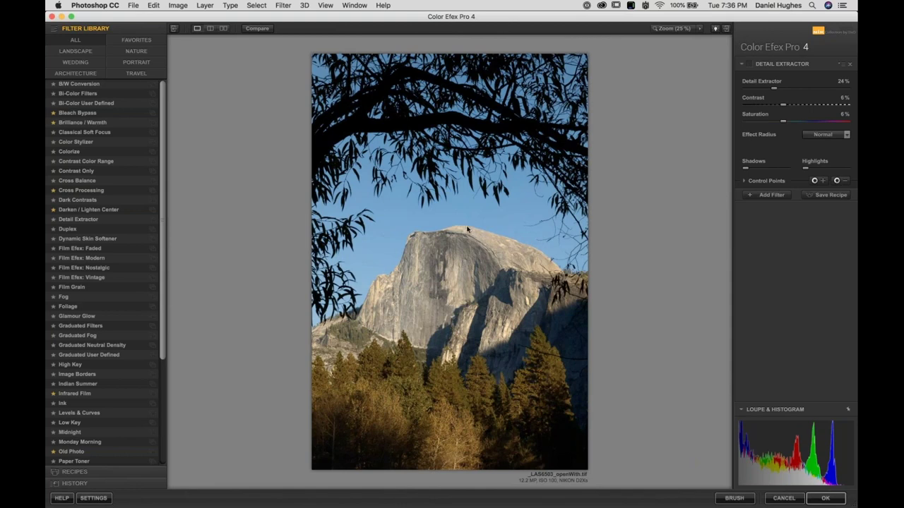
click(751, 64)
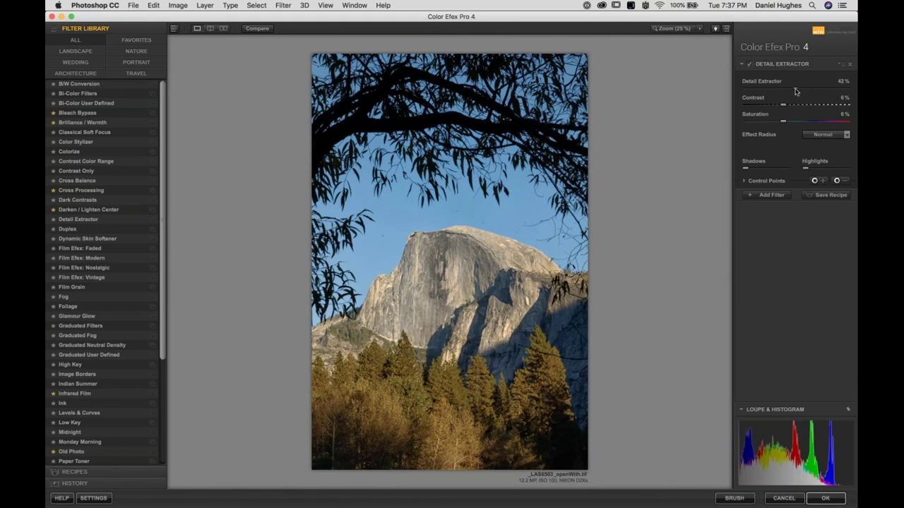
drag(795, 91, 792, 91)
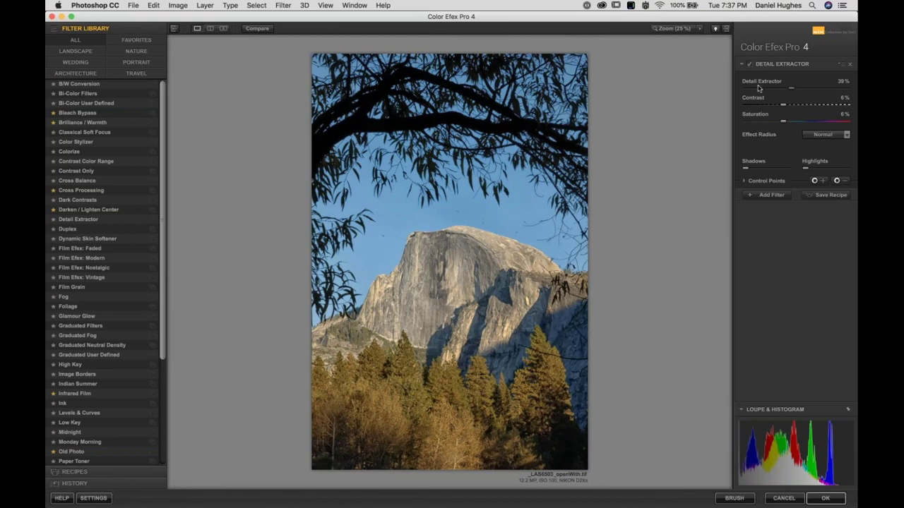
click(824, 182)
click(431, 278)
drag(457, 279, 464, 280)
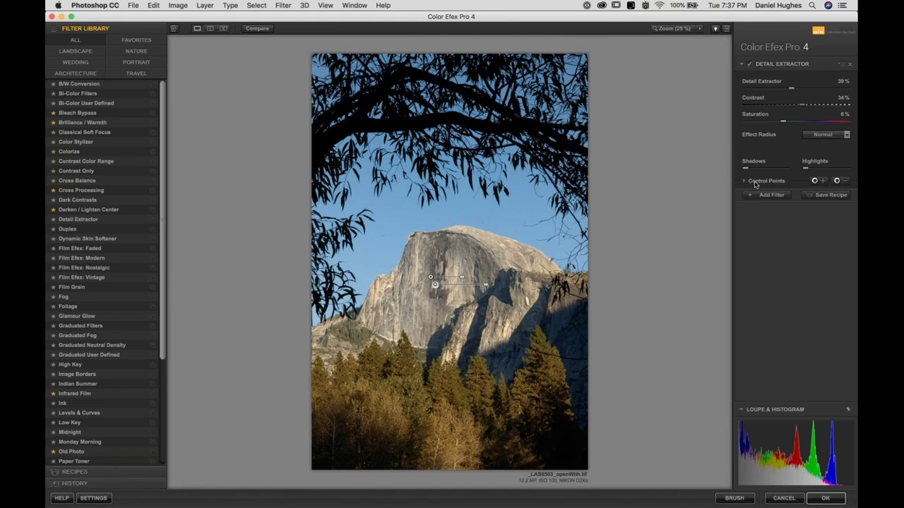
click(755, 183)
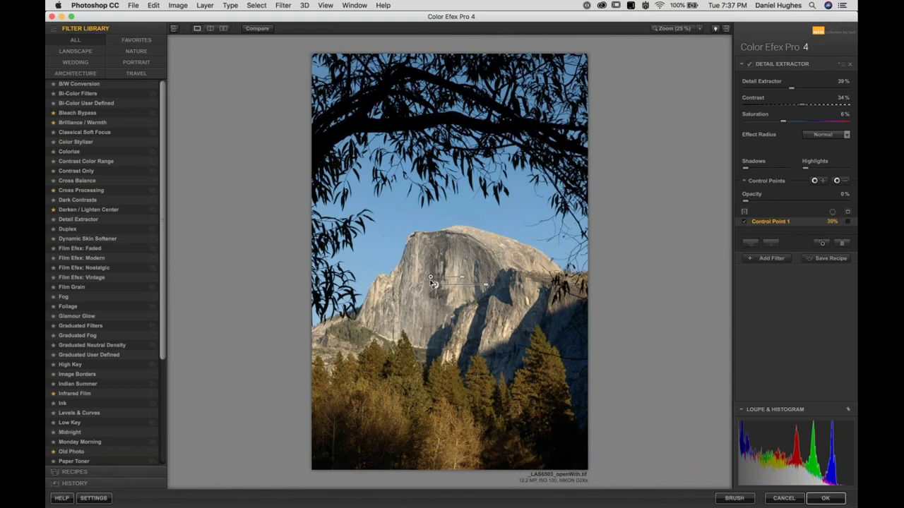
mouse_move(433, 283)
key(Delete)
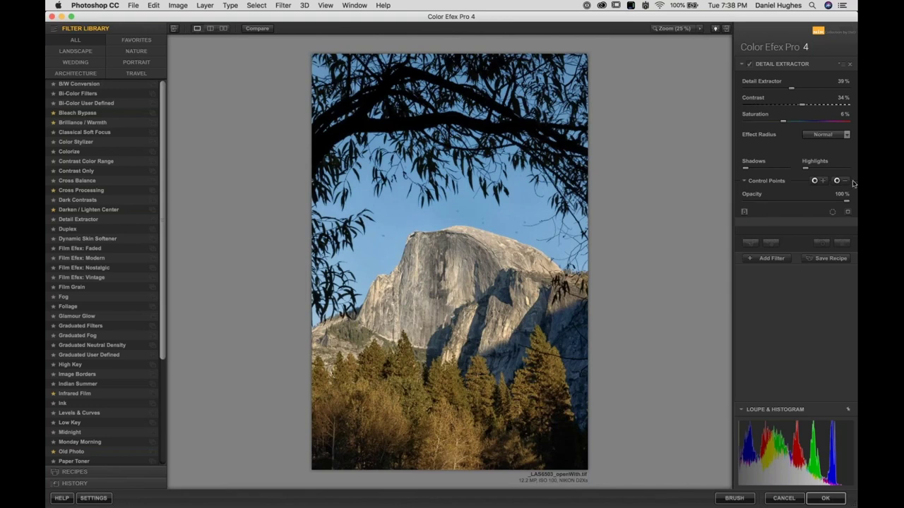
Add a positive control point sized 40% on the cliff face and set the overall Control Points opacity to 25%.
click(822, 181)
click(427, 283)
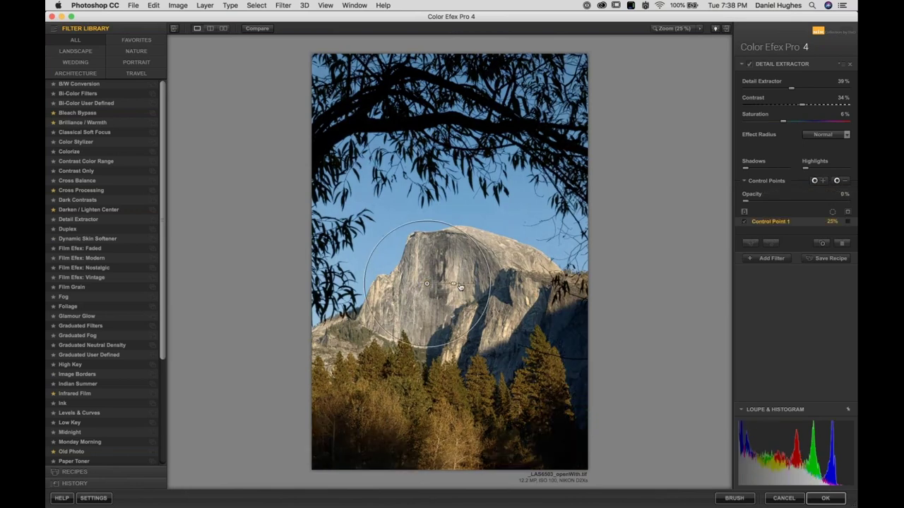
drag(460, 287, 481, 290)
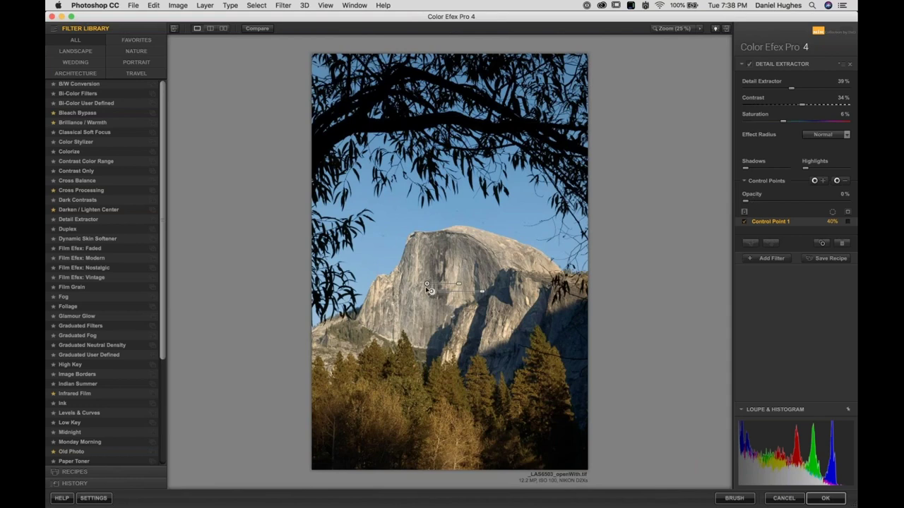
mouse_move(428, 289)
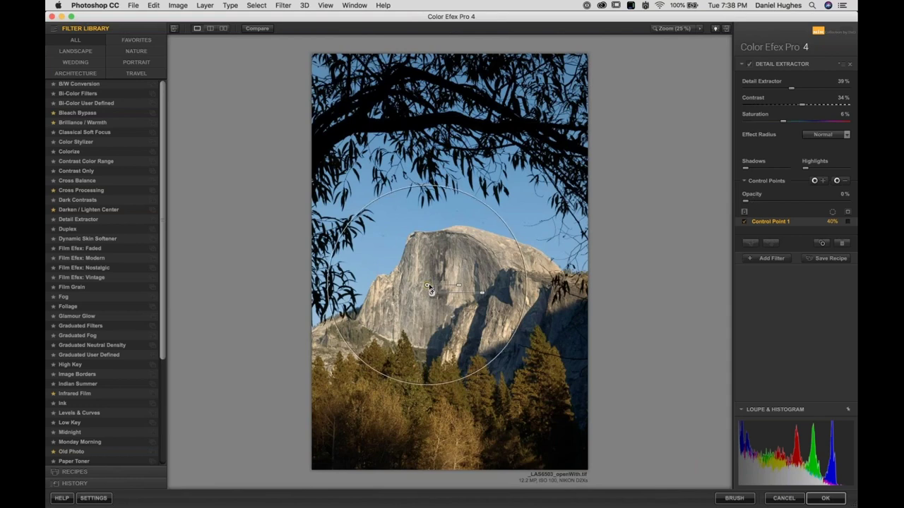
drag(431, 290, 432, 290)
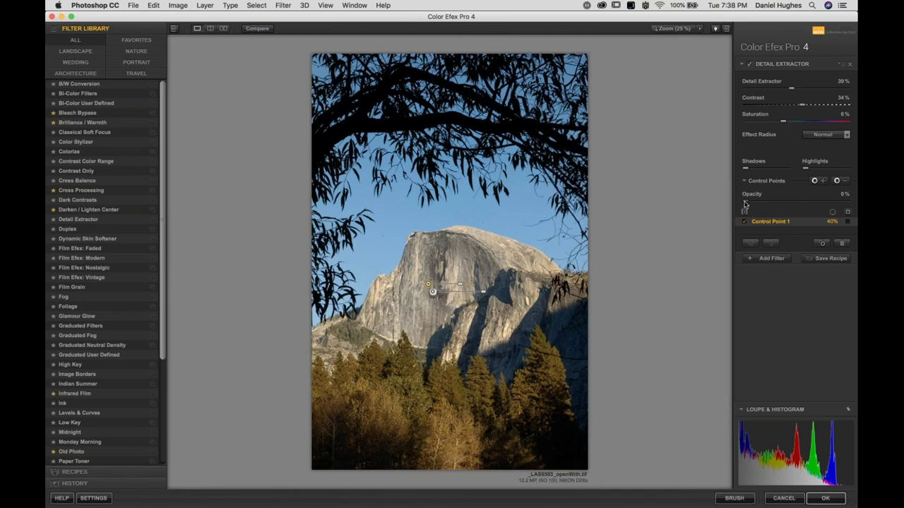
drag(744, 203, 770, 204)
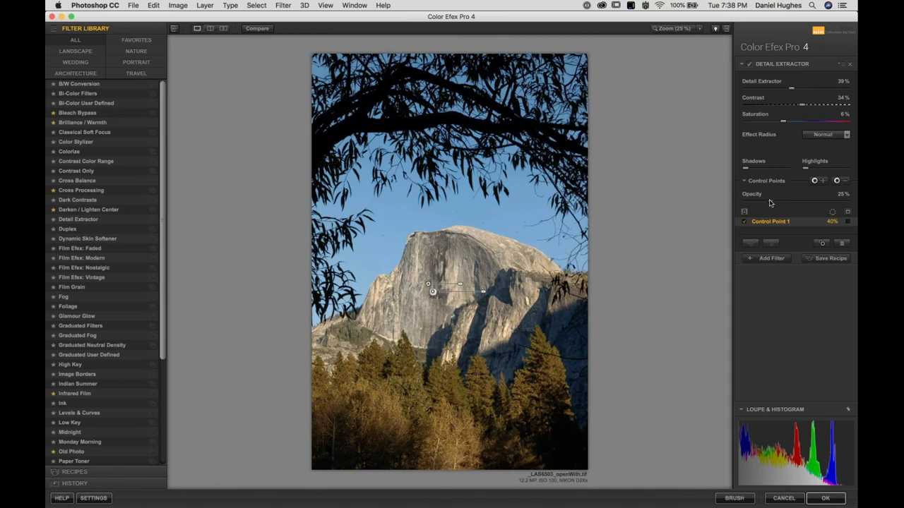
Add a negative control point on the dark overhanging branch, with size 100% and its own opacity about 58%.
click(836, 180)
click(836, 180)
click(358, 122)
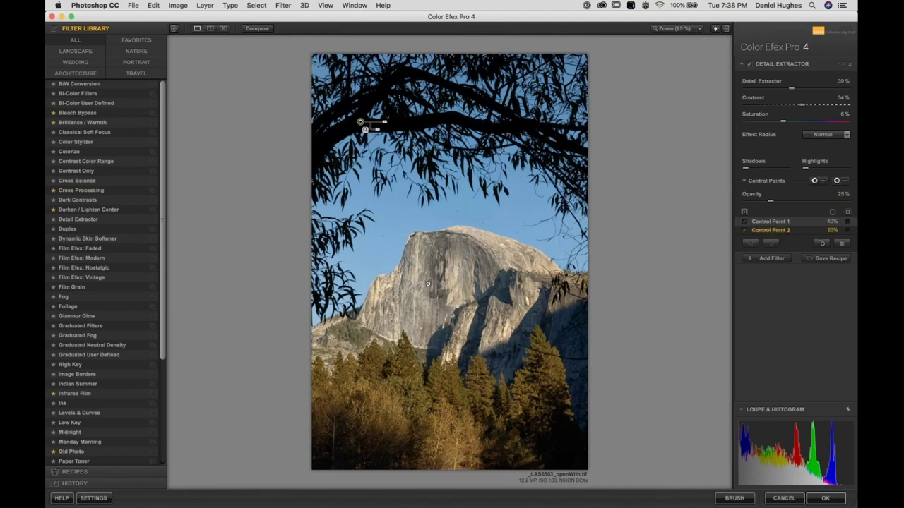
drag(386, 121, 428, 122)
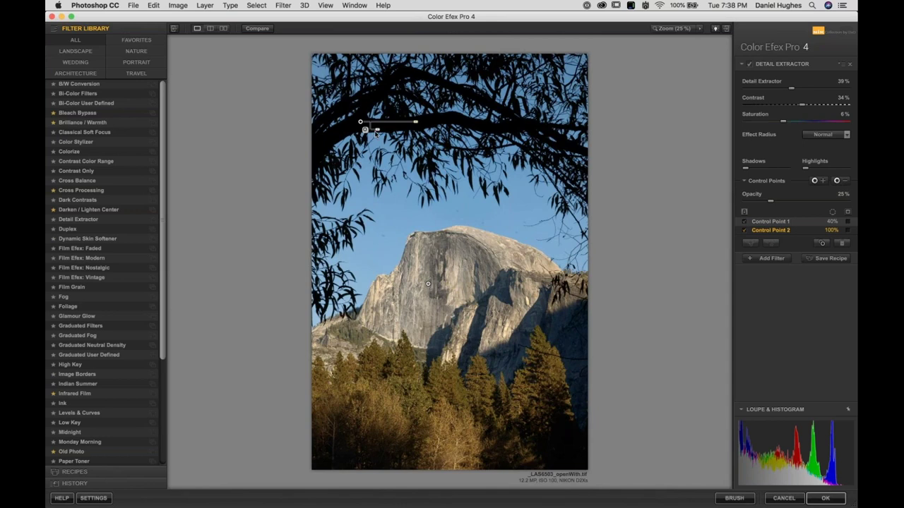
mouse_move(377, 133)
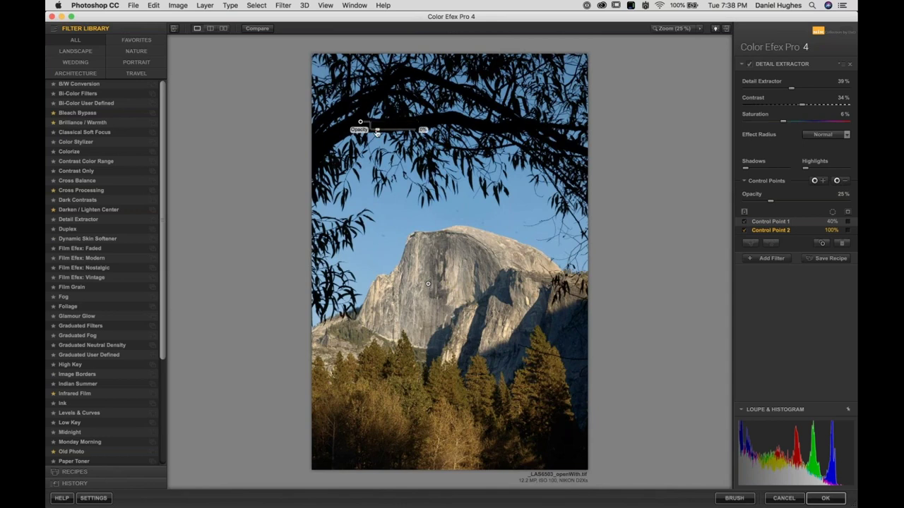
drag(377, 132, 400, 133)
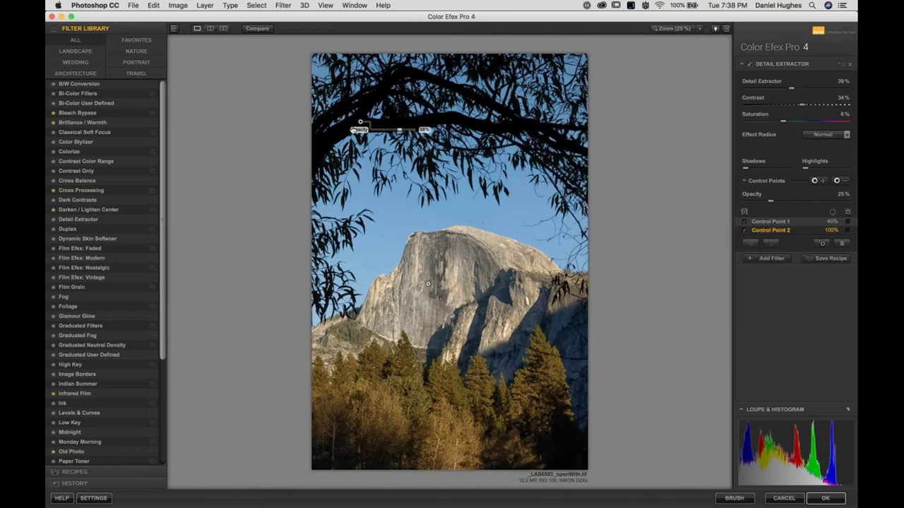
Add a negative control point sized 33% on the trees and set the overall Control Points opacity to 8%.
click(845, 182)
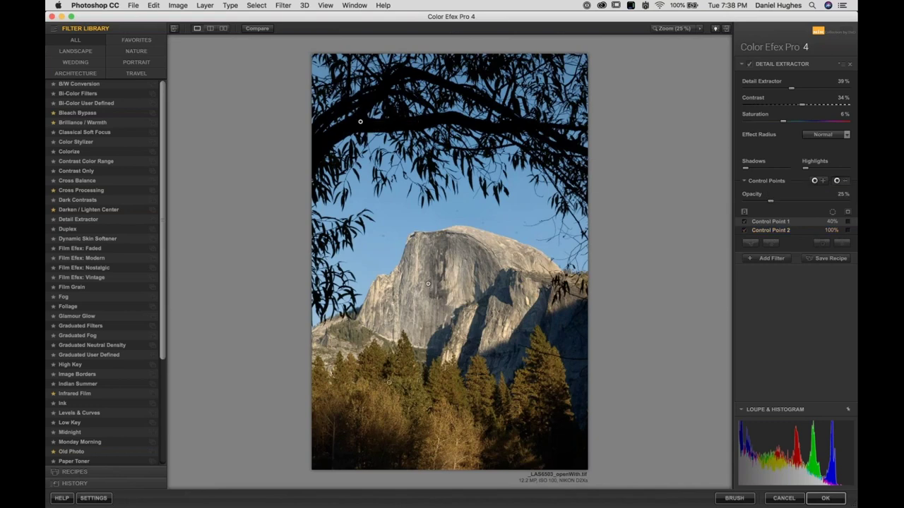
click(406, 394)
drag(427, 395, 440, 399)
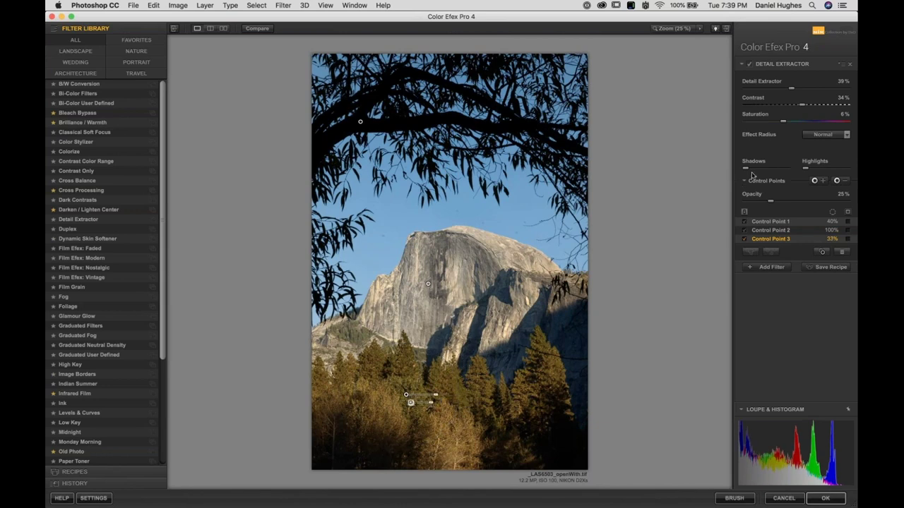
drag(771, 203, 752, 204)
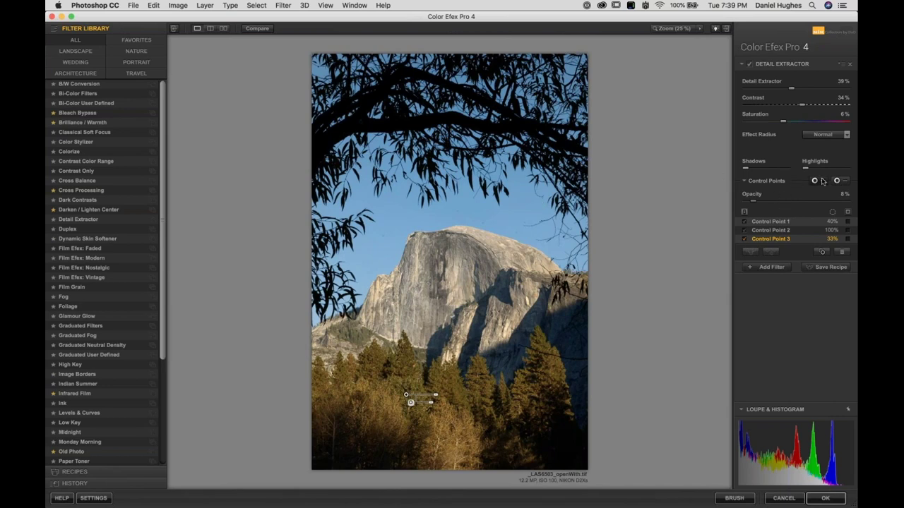
Add the Pro Contrast filter with Correct Contrast at 16% and Dynamic Contrast at 27%.
click(769, 267)
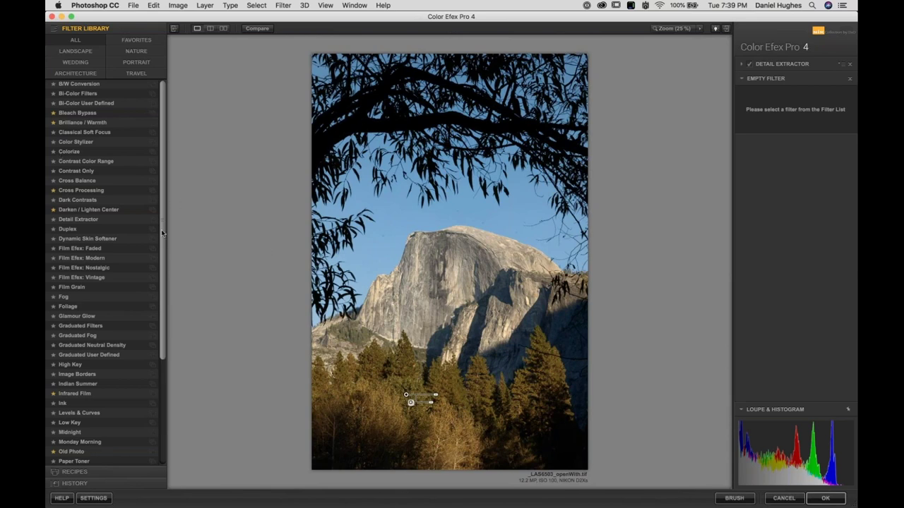
drag(161, 233, 161, 337)
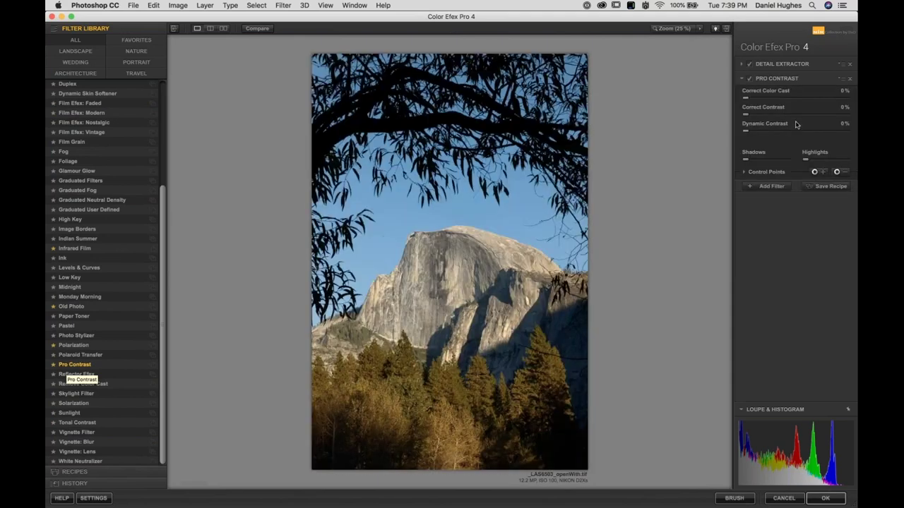
drag(761, 121, 774, 139)
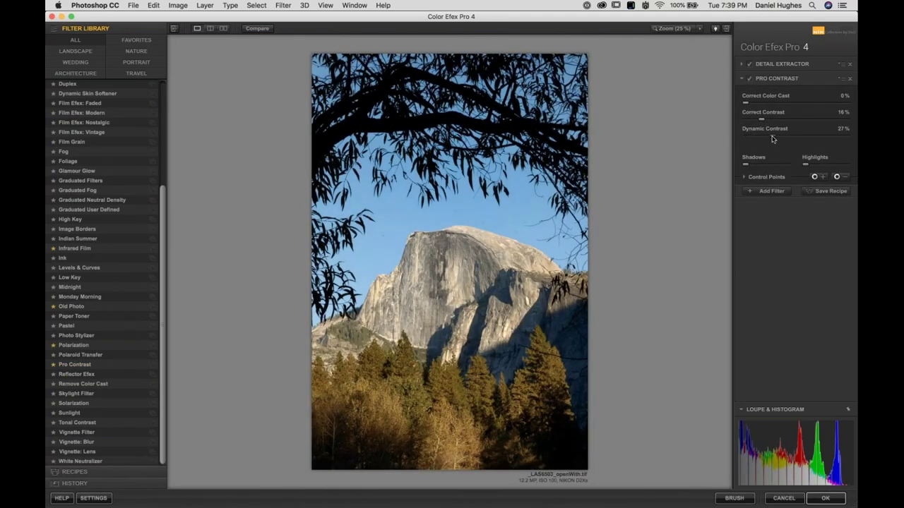
Add the Foliage filter with Method 3 and compare the photo with its effect off and on.
click(771, 191)
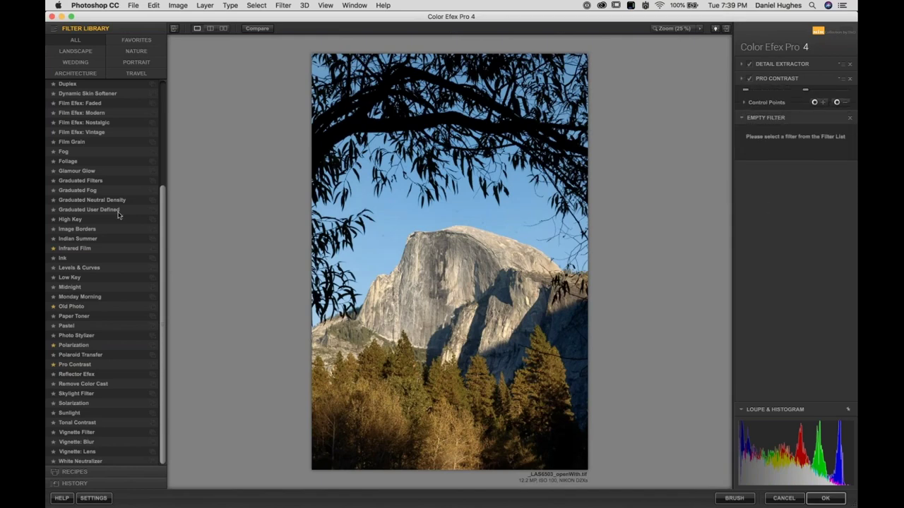
click(69, 162)
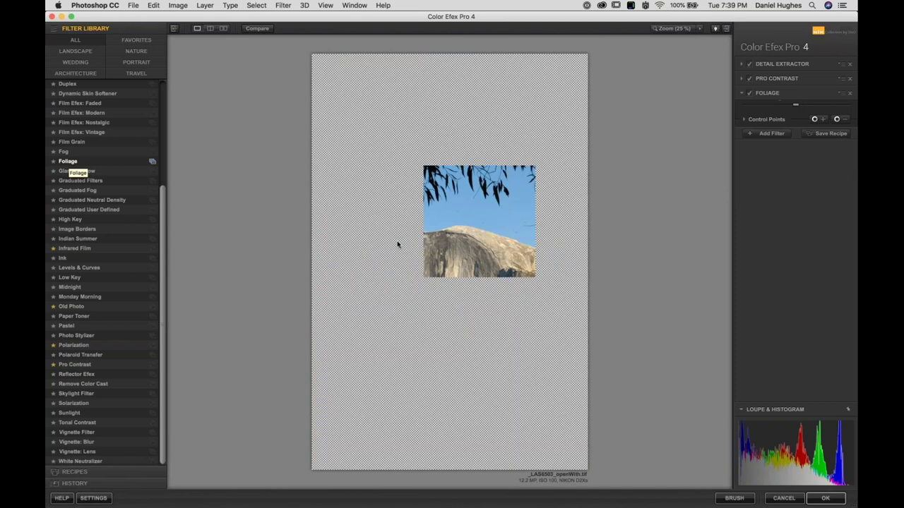
click(823, 113)
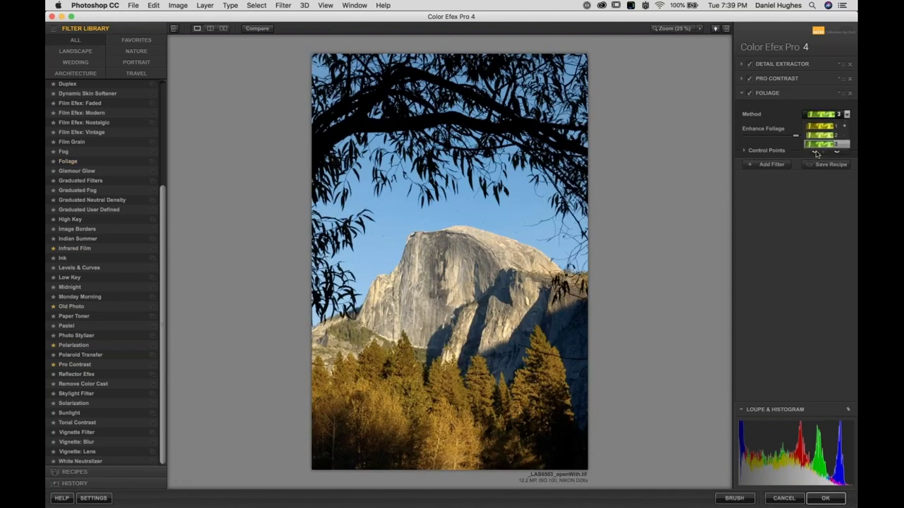
click(817, 144)
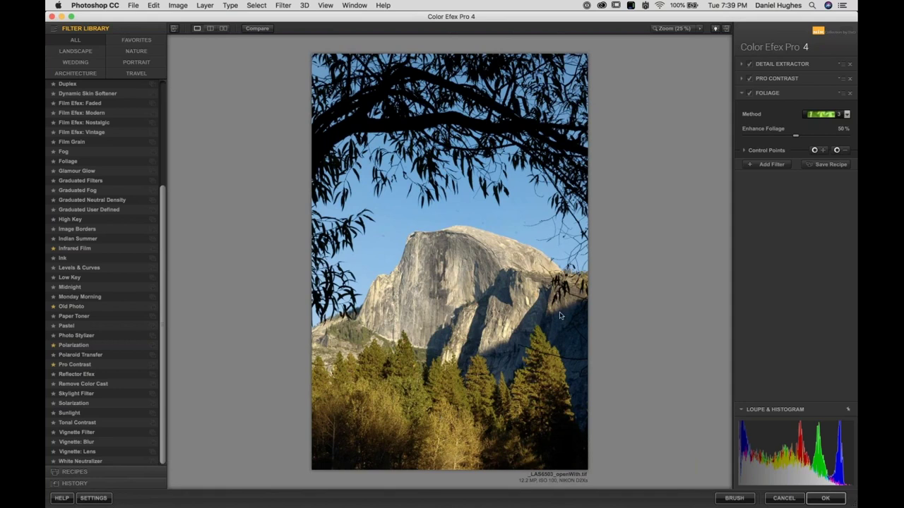
click(752, 95)
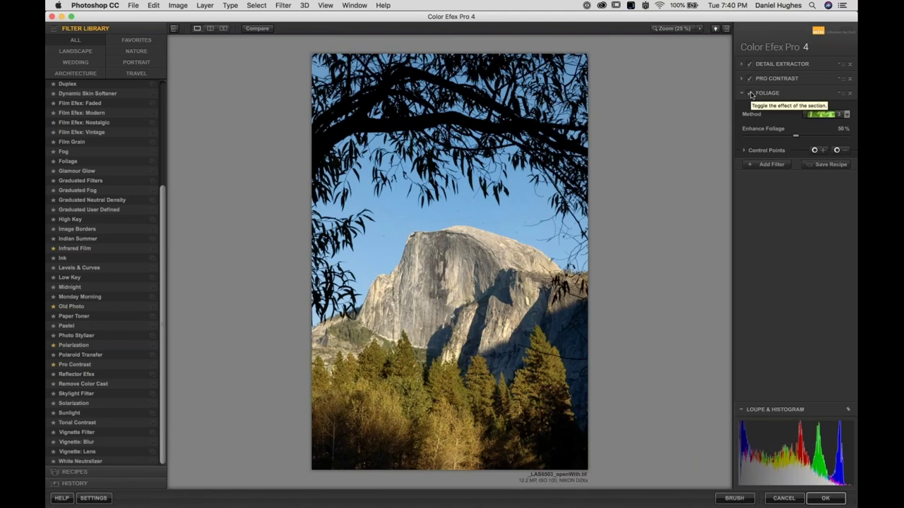
click(752, 95)
click(752, 96)
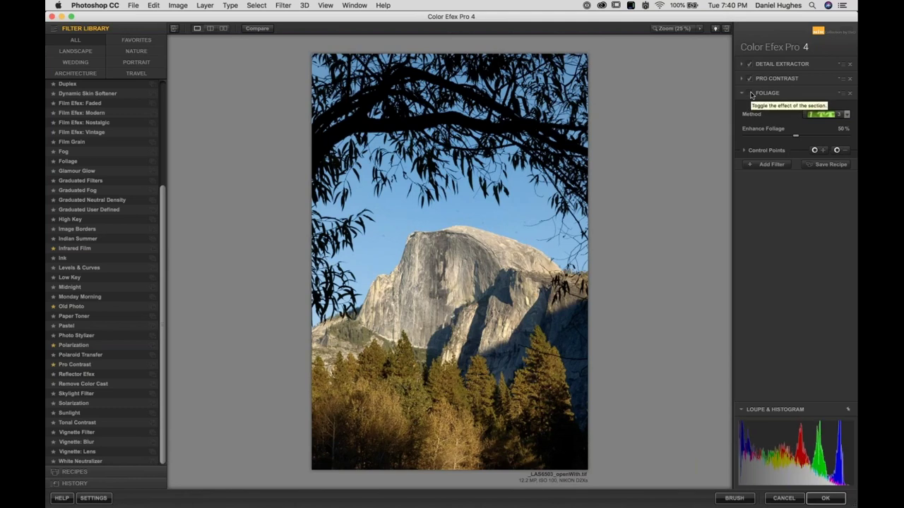
click(752, 95)
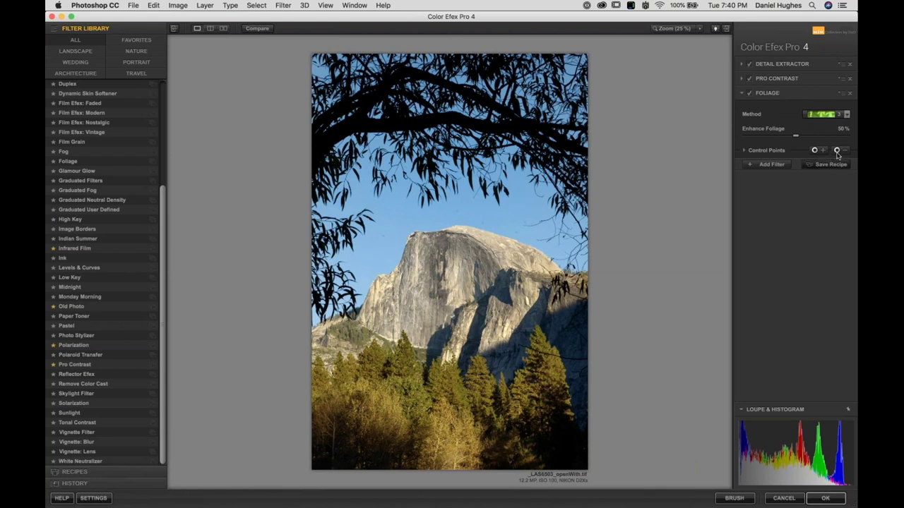
Place two negative Foliage control points on the conifers and a positive one on the slope beside the cliff, and show the side-by-side comparison.
click(549, 365)
drag(573, 365, 570, 368)
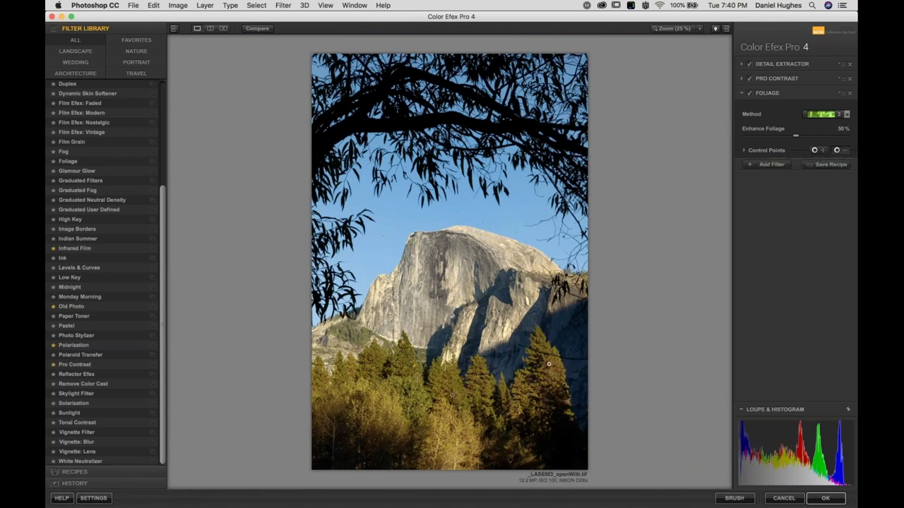
click(463, 397)
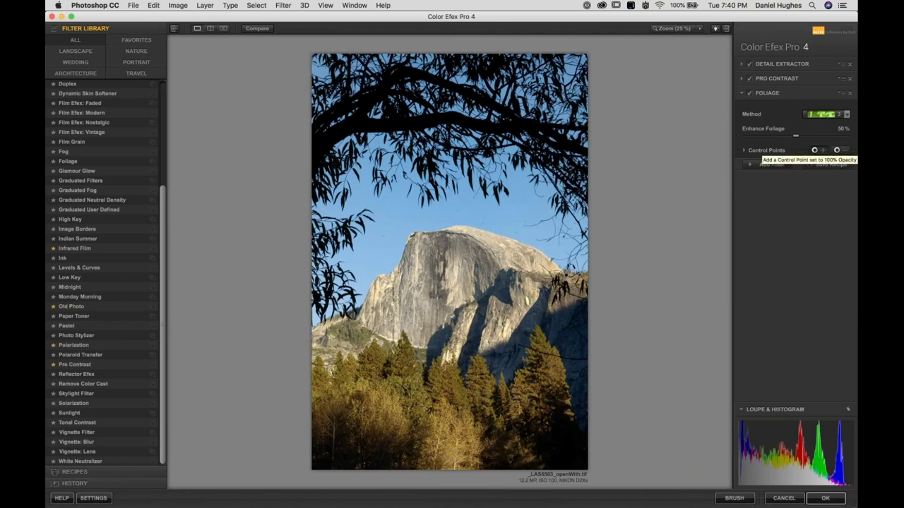
click(823, 151)
click(349, 339)
mouse_move(367, 336)
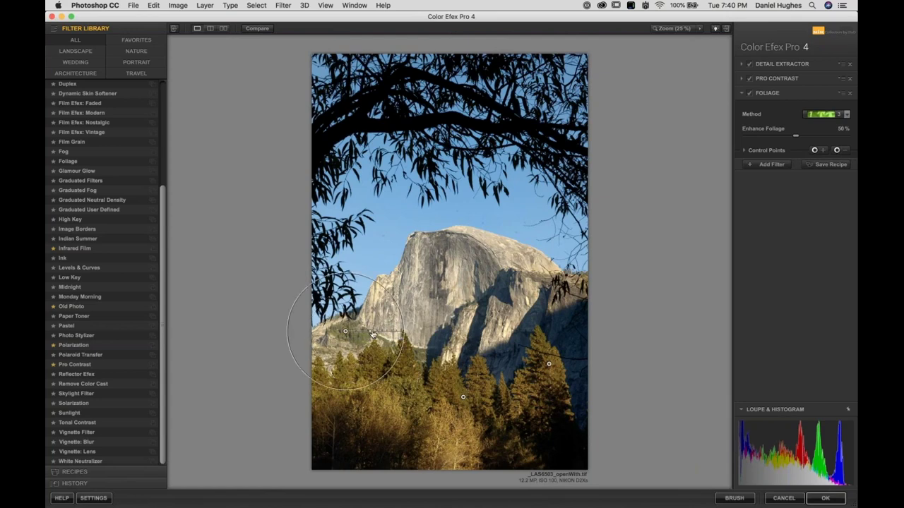
click(222, 29)
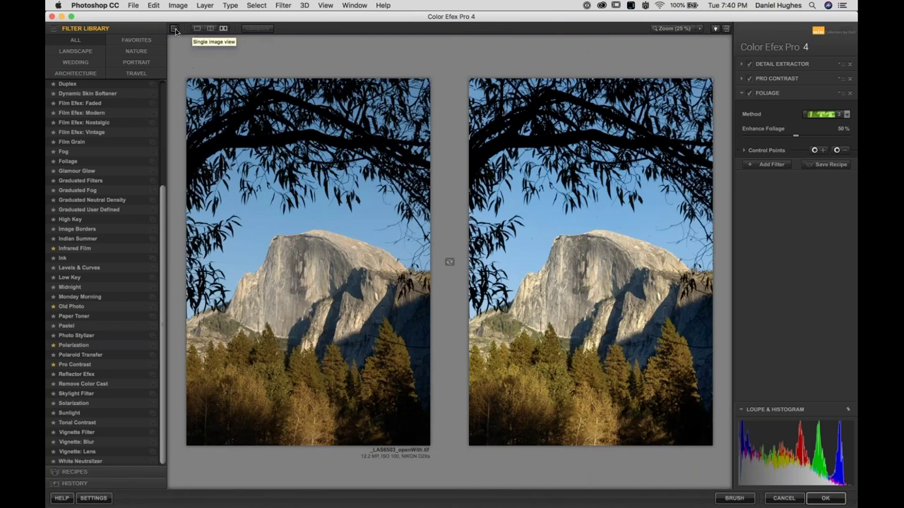
Apply the stacked Color Efex Pro filters from single image view and toggle the resulting layer to compare before and after.
click(175, 29)
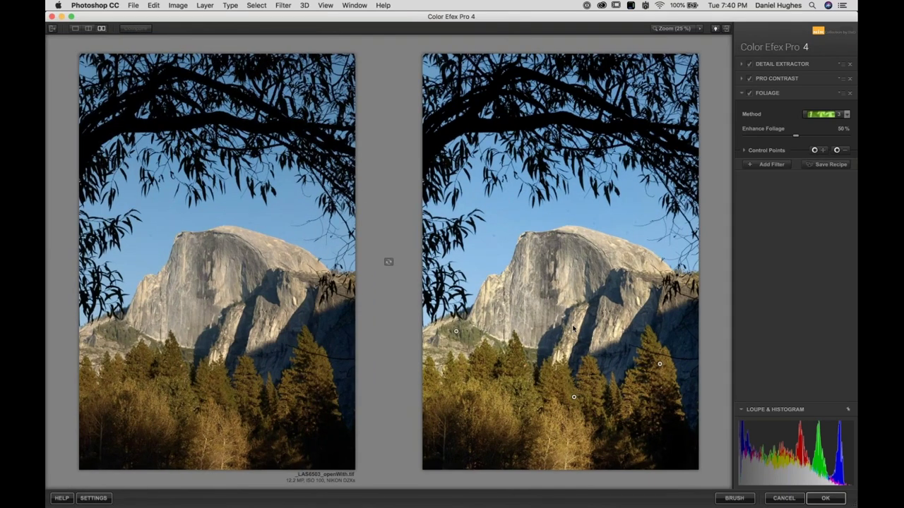
click(75, 30)
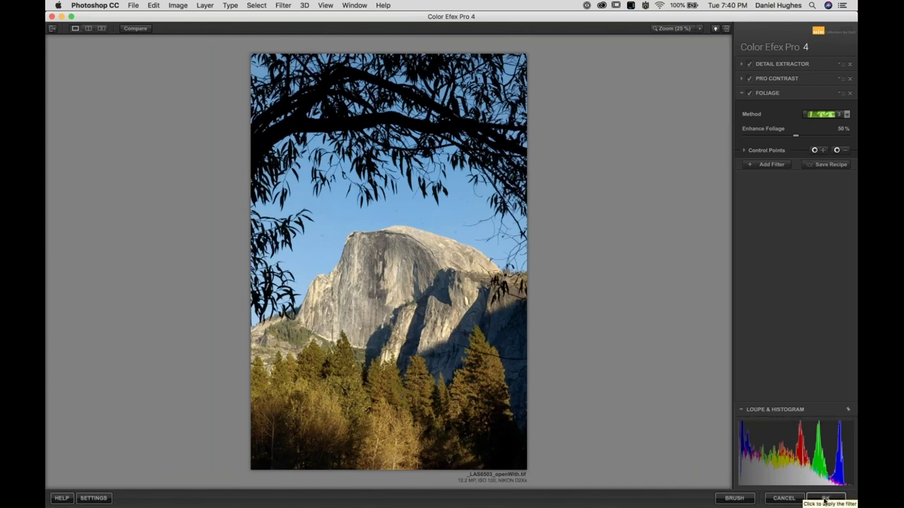
click(824, 499)
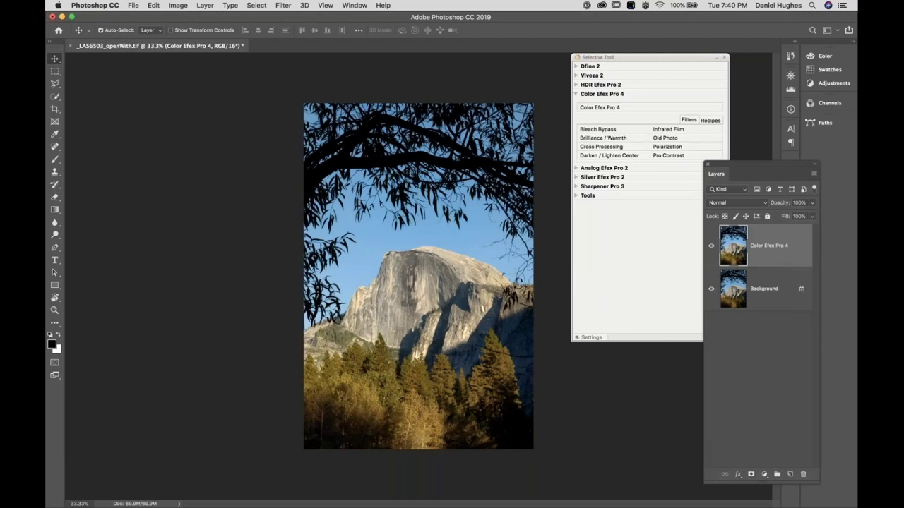
click(712, 247)
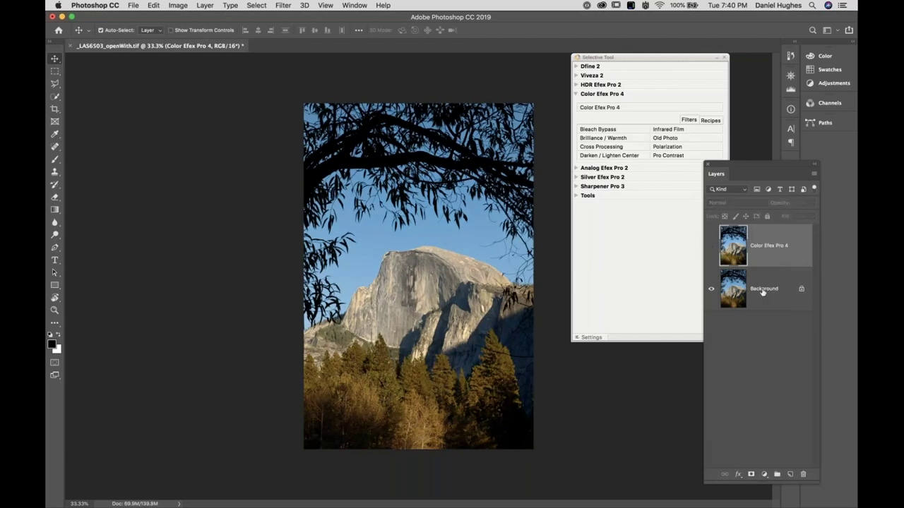
click(712, 247)
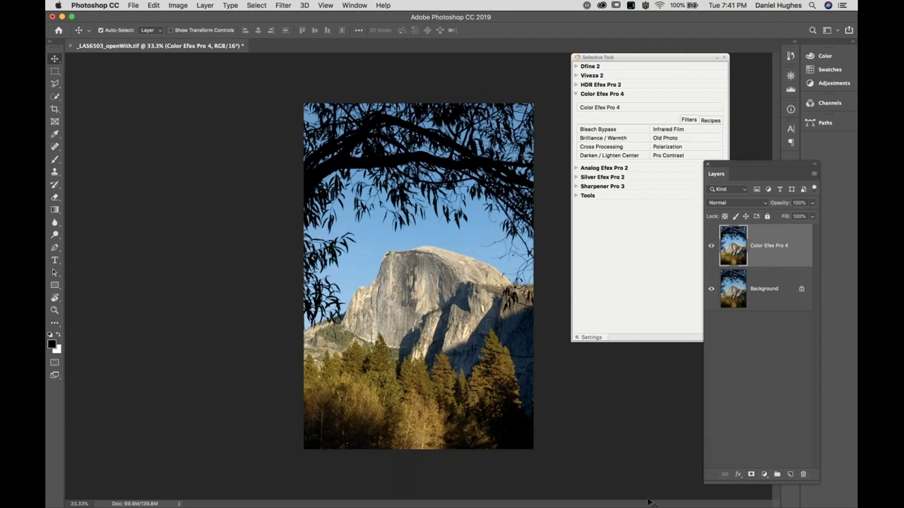
Switch to DxO PhotoLab 2 and open the blue bird photo _LAS3651.NEF.
mouse_move(653, 502)
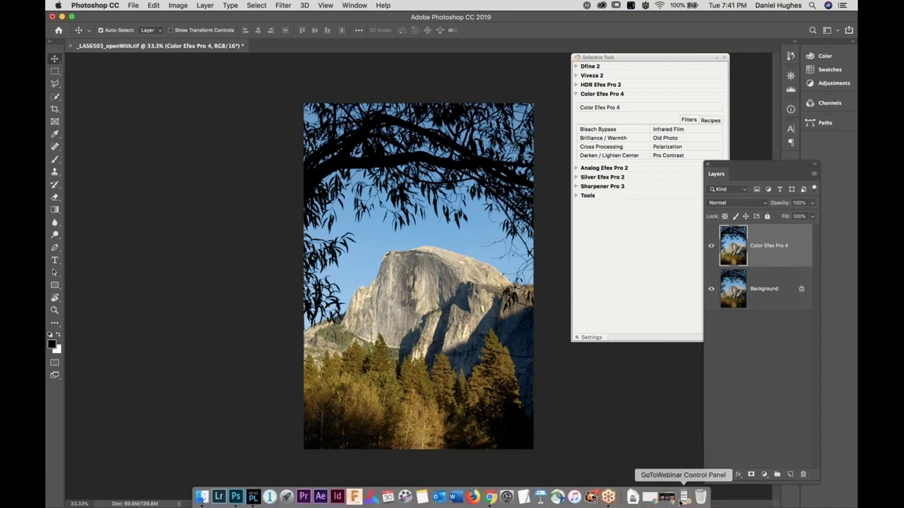
key(super)
key(super+Tab)
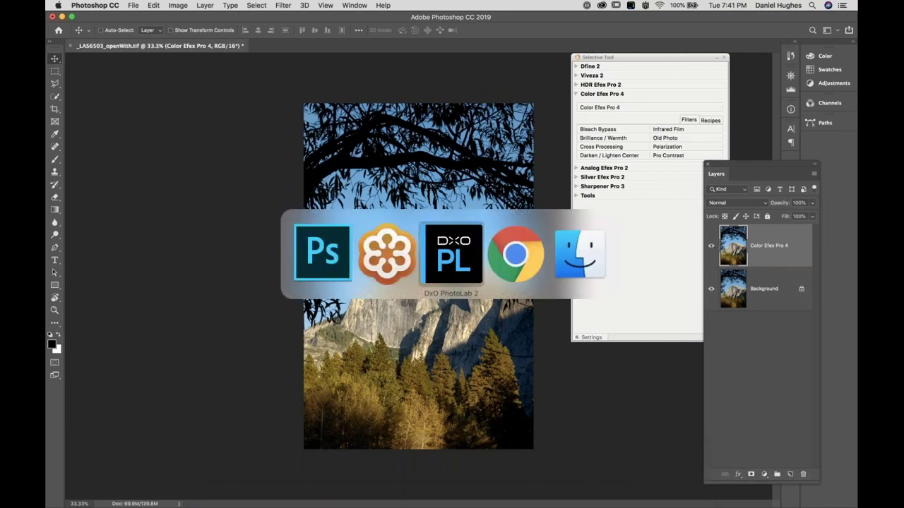
key(super+Tab)
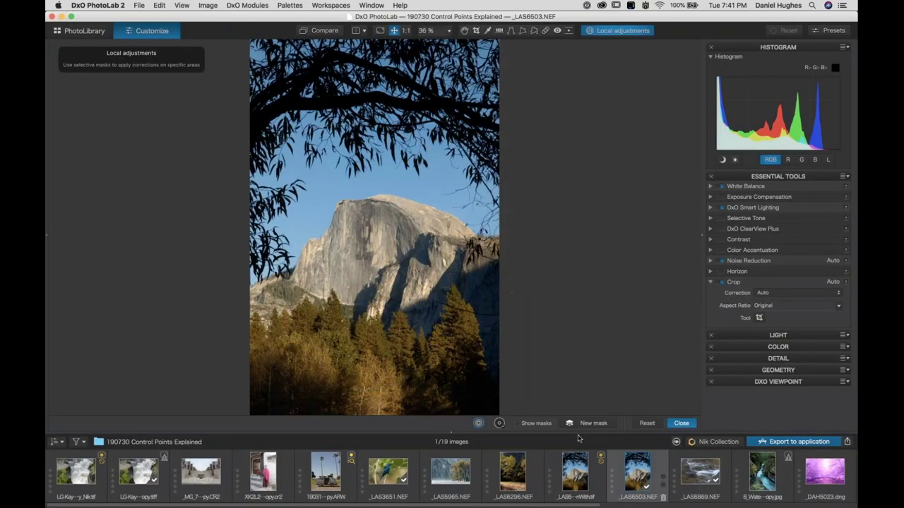
mouse_move(689, 477)
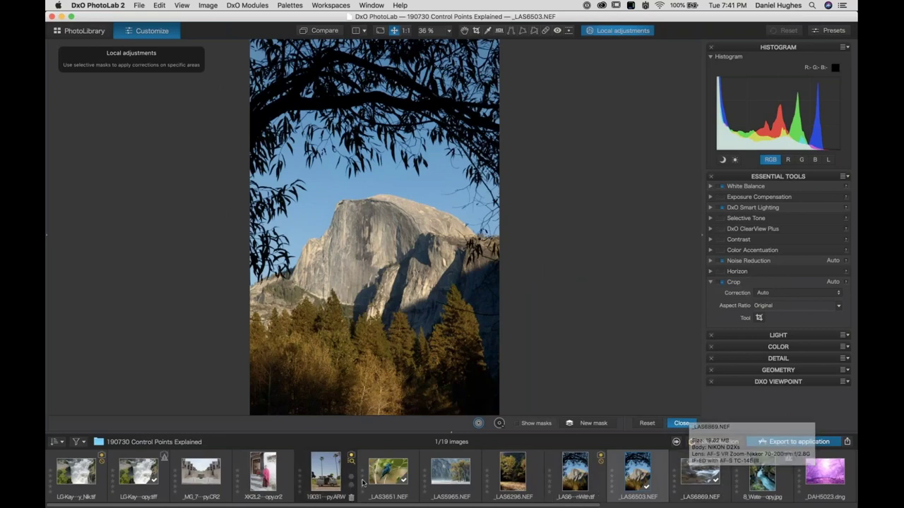
click(385, 481)
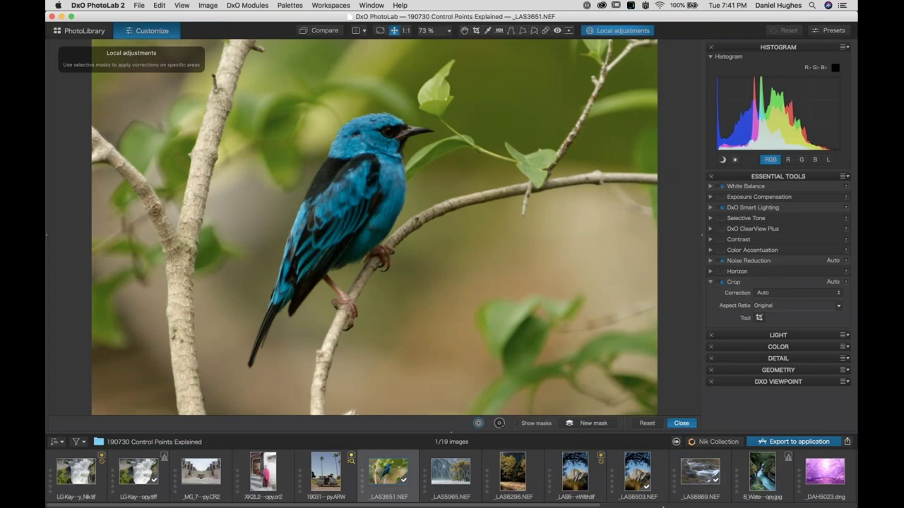
click(685, 498)
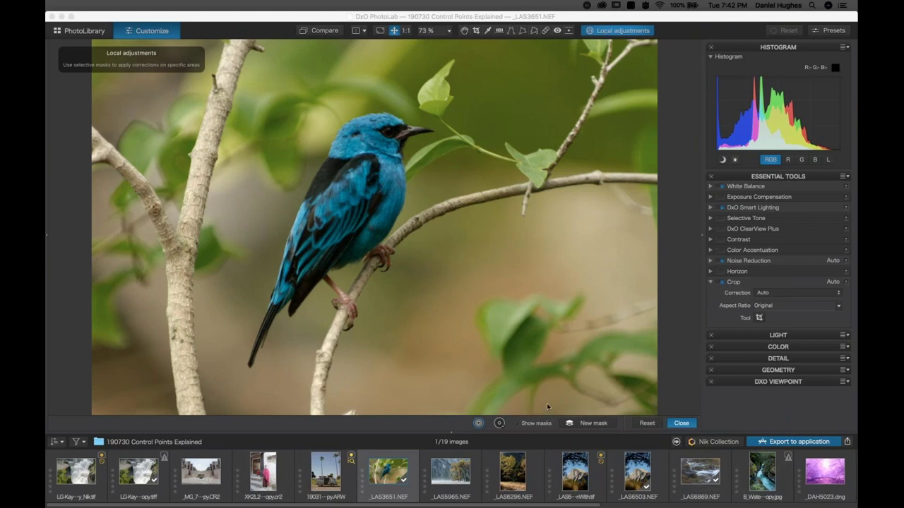
Try darkening the tree trunk with local adjustment control points on its lower and upper parts, and delete them.
click(582, 423)
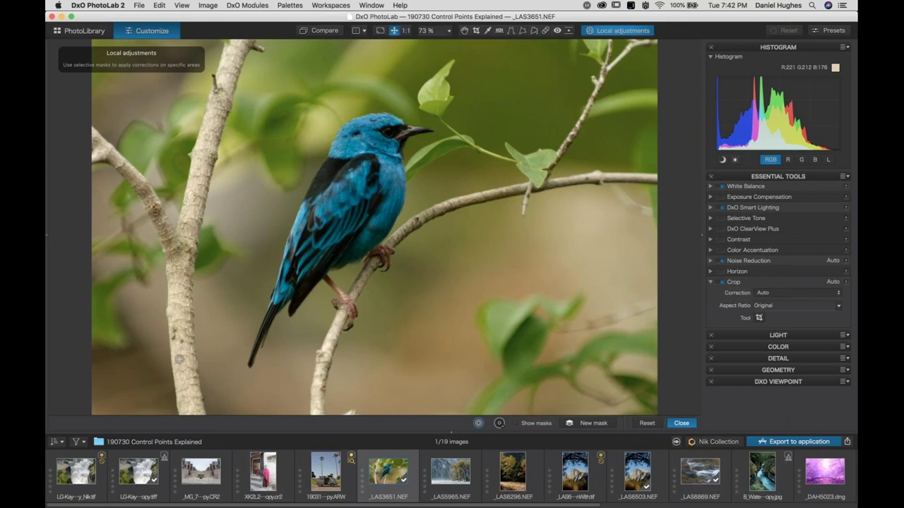
click(179, 360)
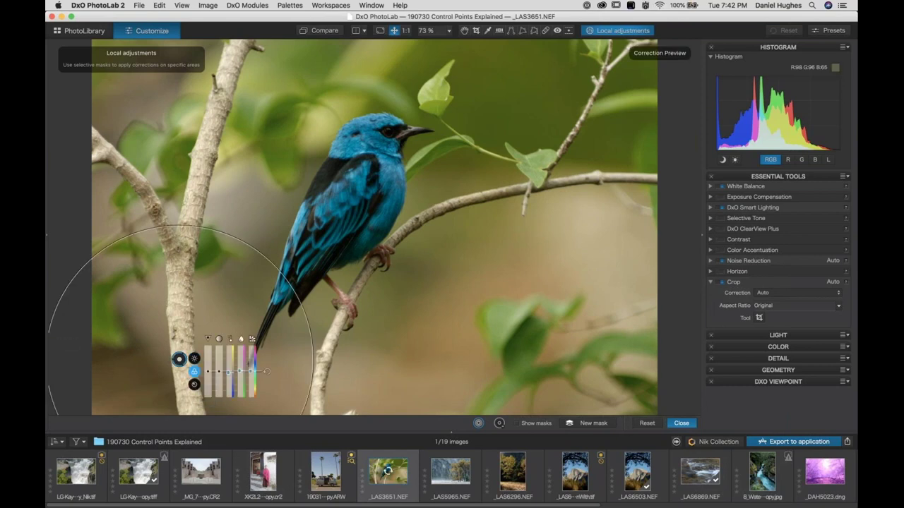
drag(208, 372, 209, 379)
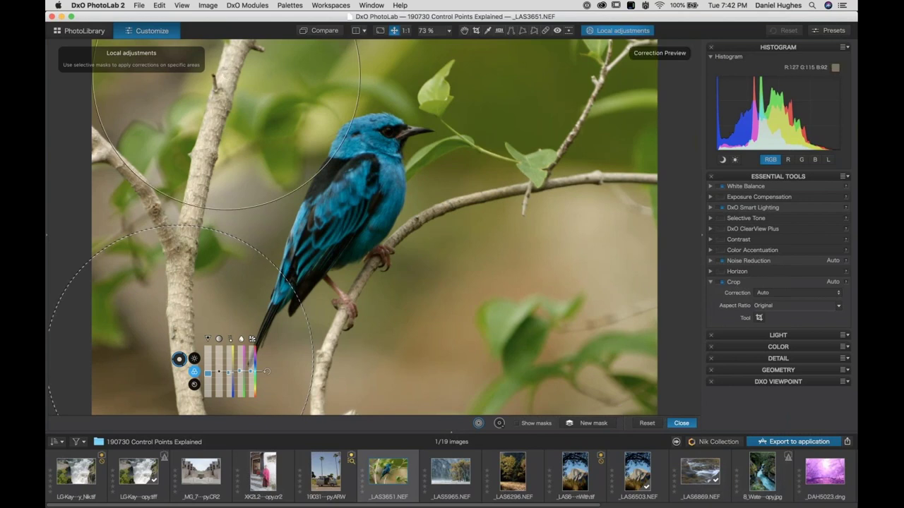
drag(208, 373, 209, 377)
click(194, 360)
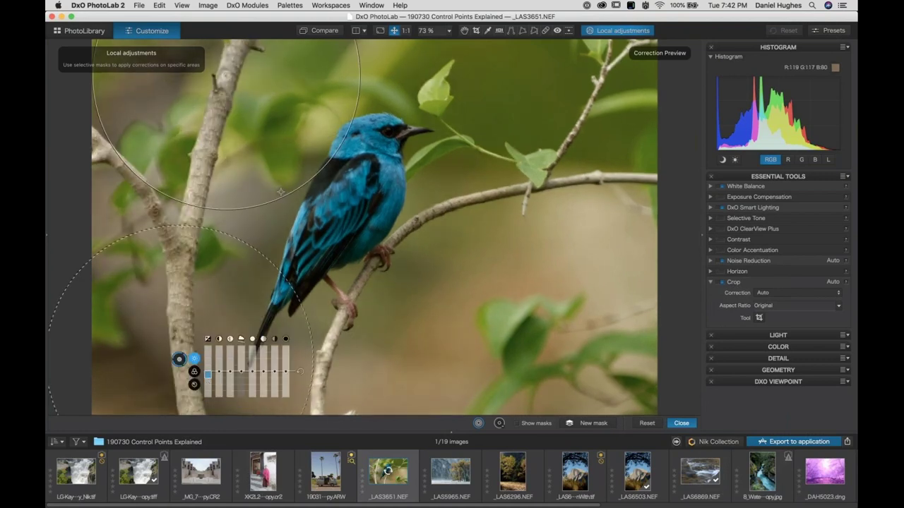
click(226, 76)
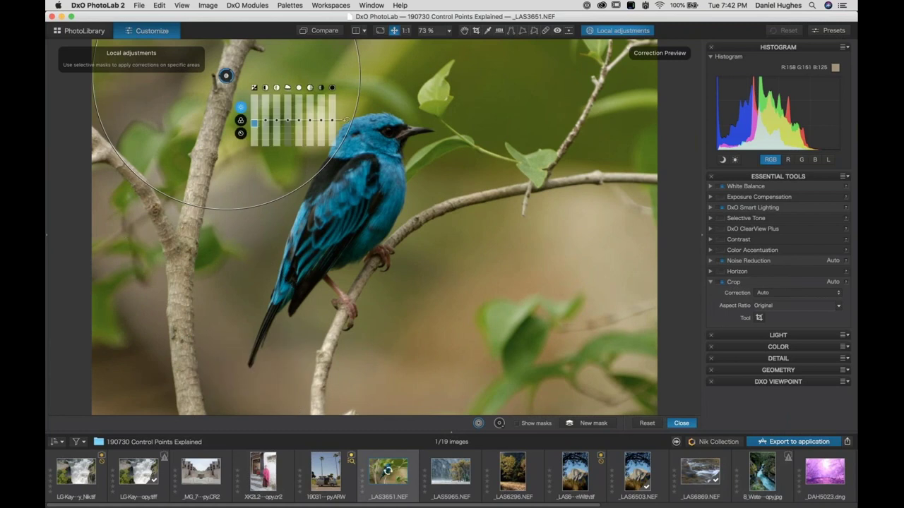
mouse_move(226, 75)
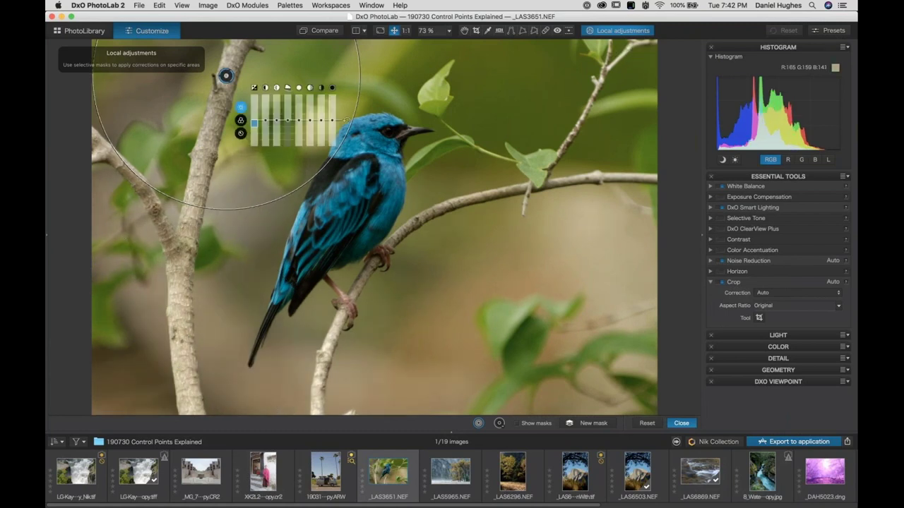
key(Delete)
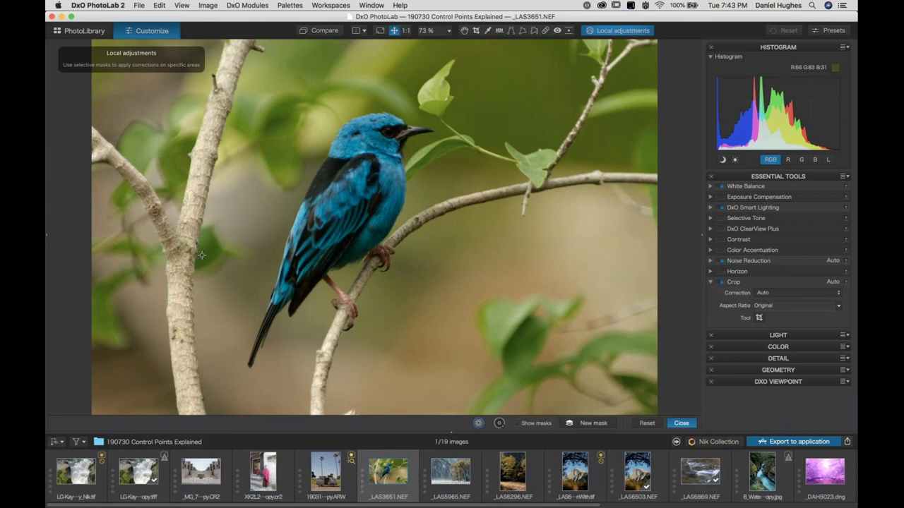
Send the blue bird photo _LAS3651.NEF from DxO PhotoLab to Color Efex Pro 4 through the Nik Collection.
click(267, 486)
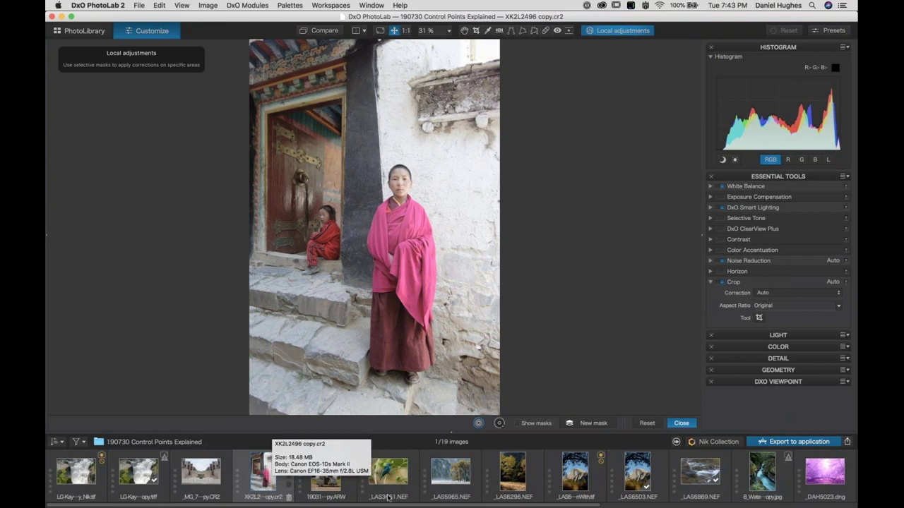
click(388, 472)
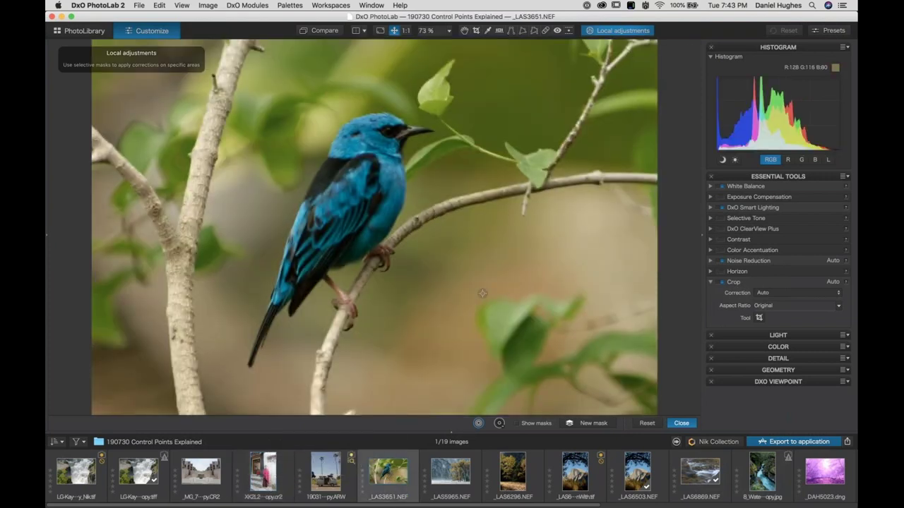
click(711, 445)
click(416, 130)
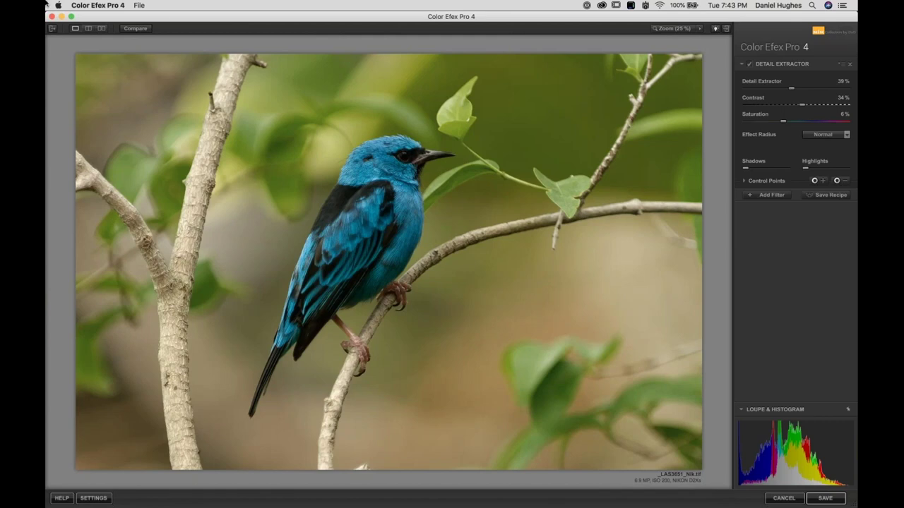
Show the filter library and apply the Infrared Film filter with Black and White Method 2.
click(52, 29)
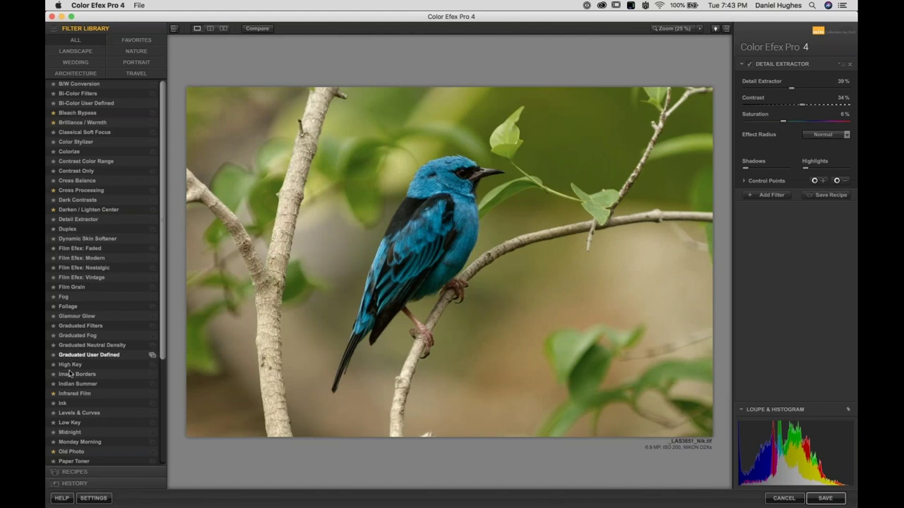
click(68, 394)
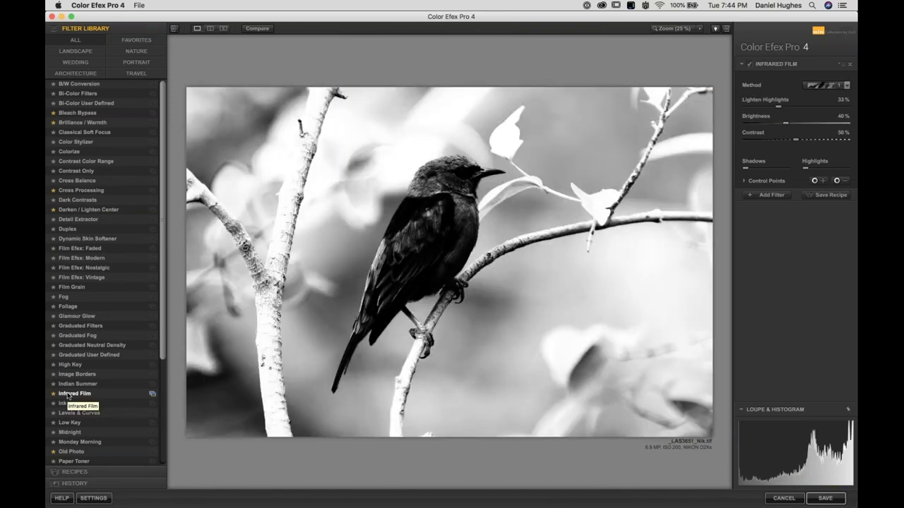
click(830, 86)
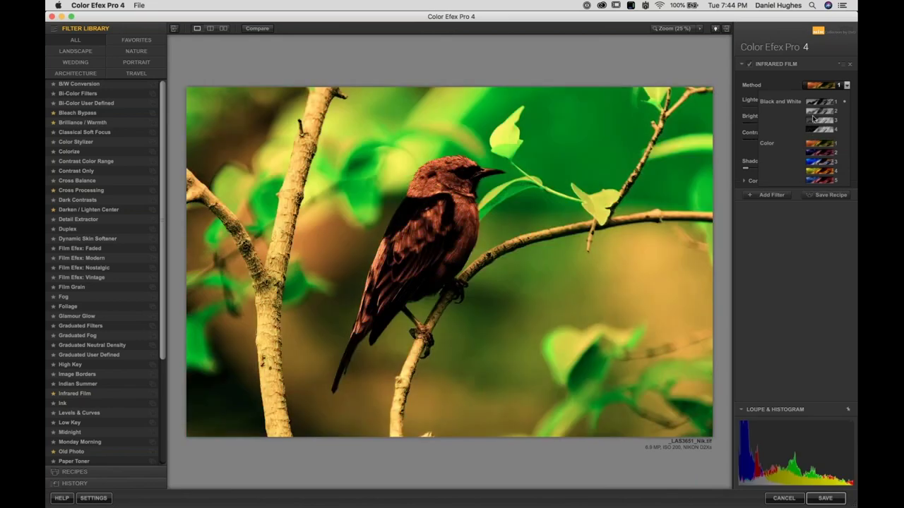
click(813, 113)
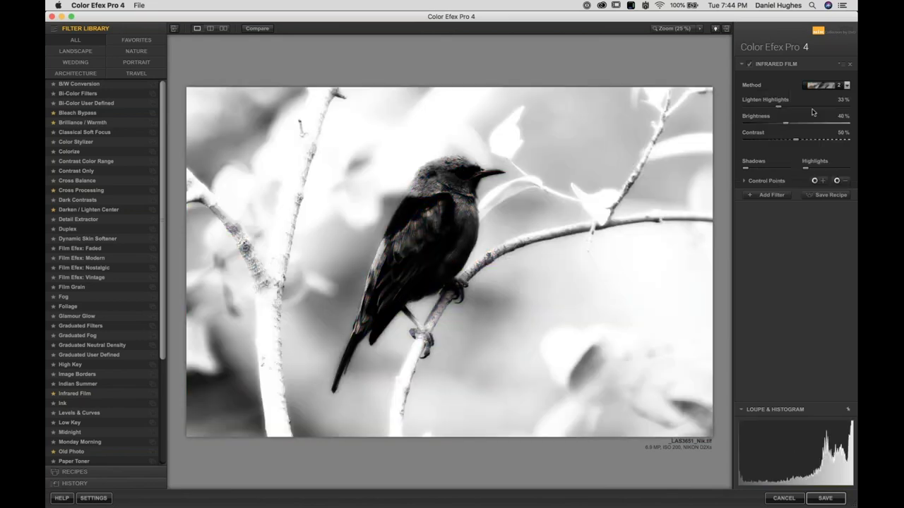
Set the Infrared Film filter's Lighten Highlights to 86%, Brightness to 59% and Contrast to 0%.
drag(781, 110, 833, 106)
drag(785, 123, 806, 124)
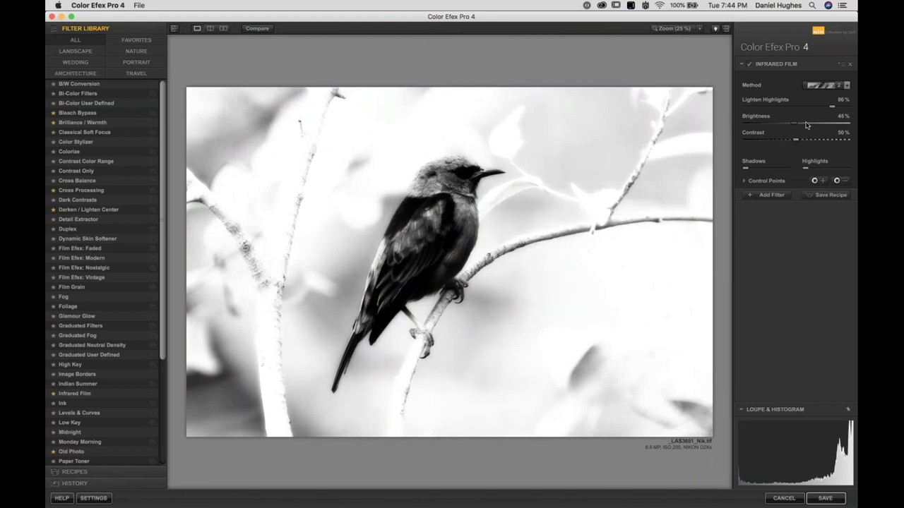
click(807, 124)
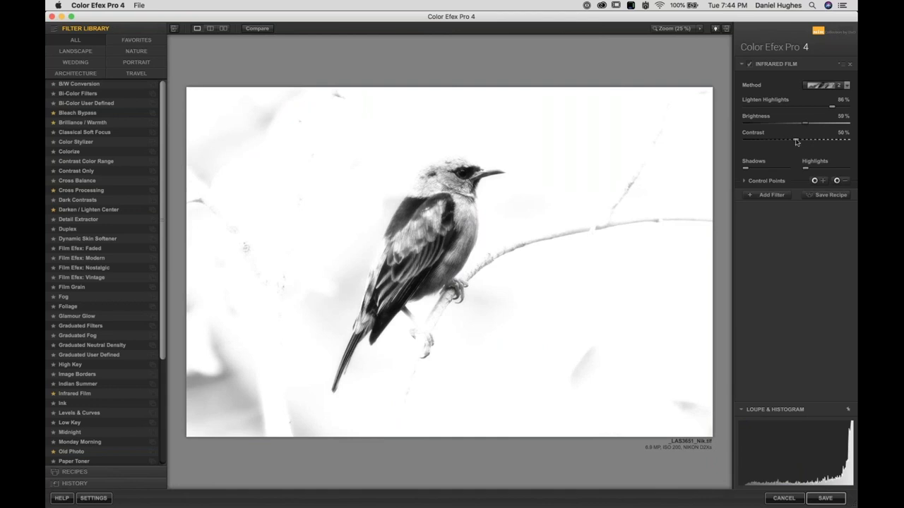
drag(796, 141, 745, 140)
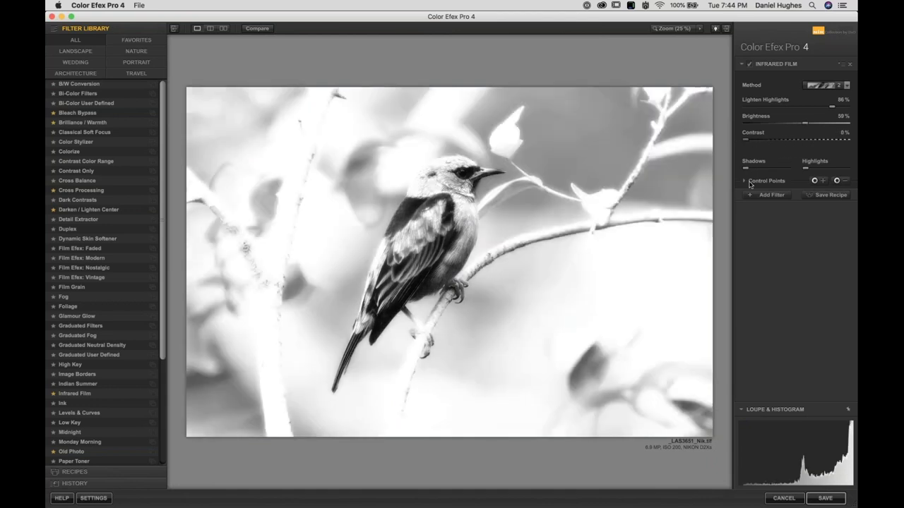
Lower the Infrared Film filter's overall Control Points opacity to 26% and toggle the filter to compare its effect.
click(762, 181)
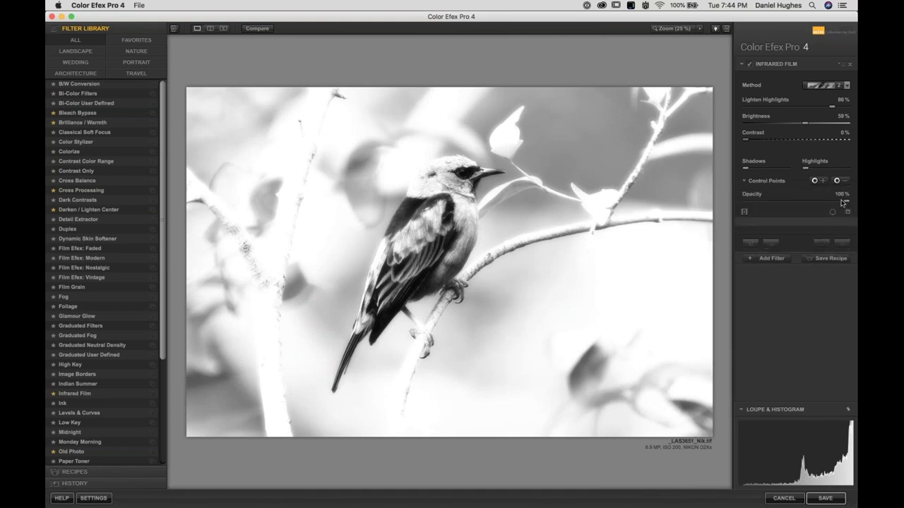
click(761, 183)
click(760, 183)
drag(847, 202, 768, 207)
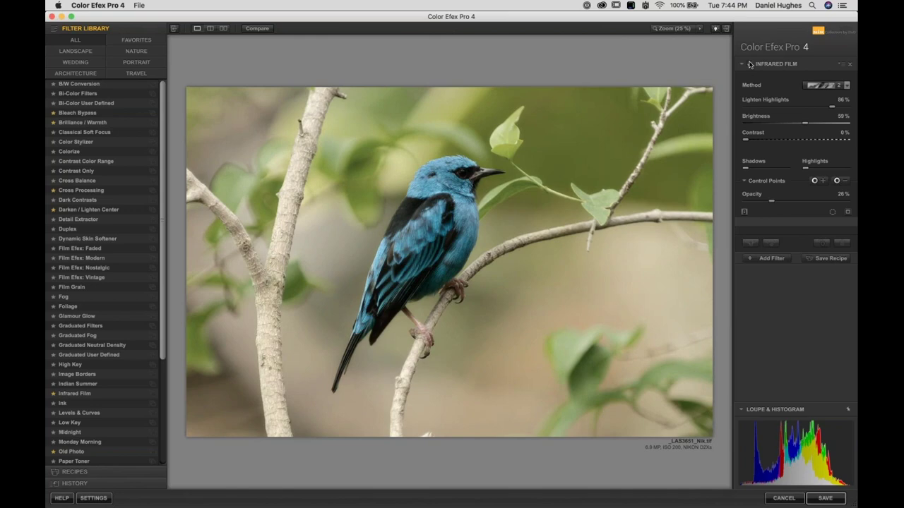
click(750, 65)
click(750, 65)
click(750, 65)
click(750, 64)
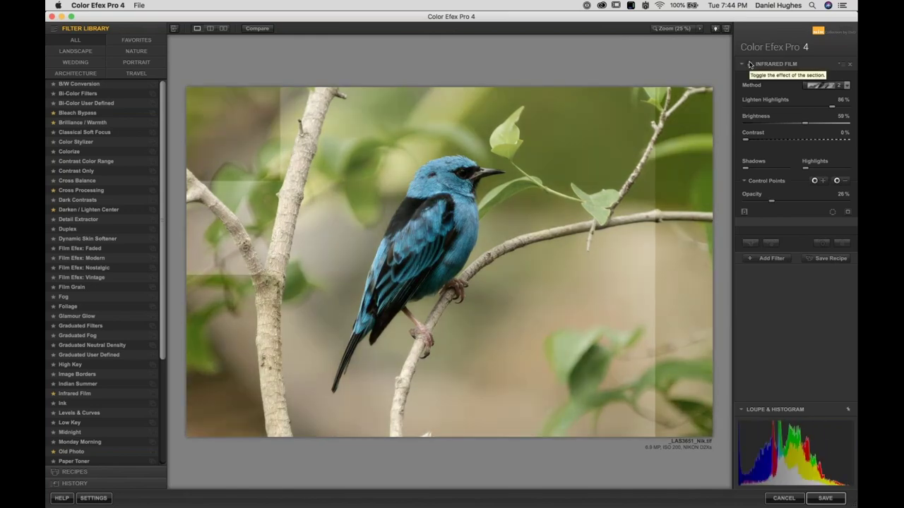
Reduce the Infrared Film filter's overall opacity to 9% and compare the photo with the effect off and on.
drag(772, 203, 755, 209)
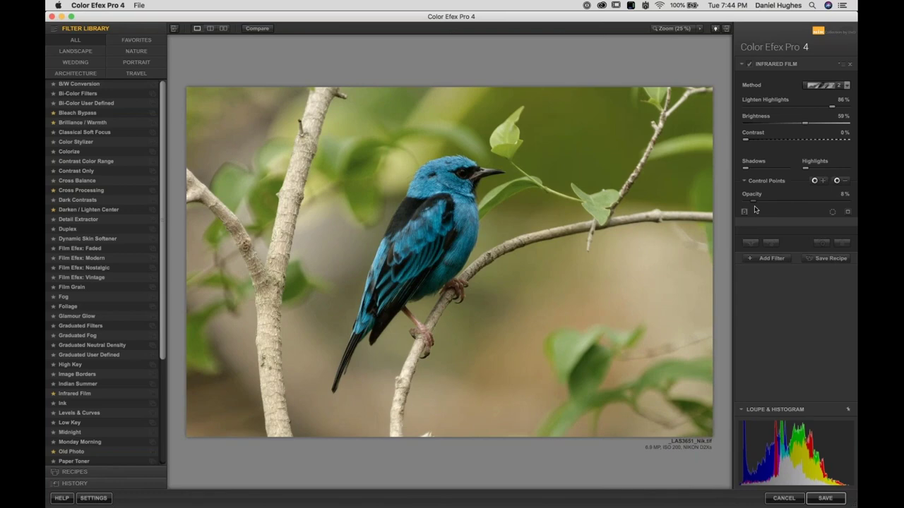
click(747, 65)
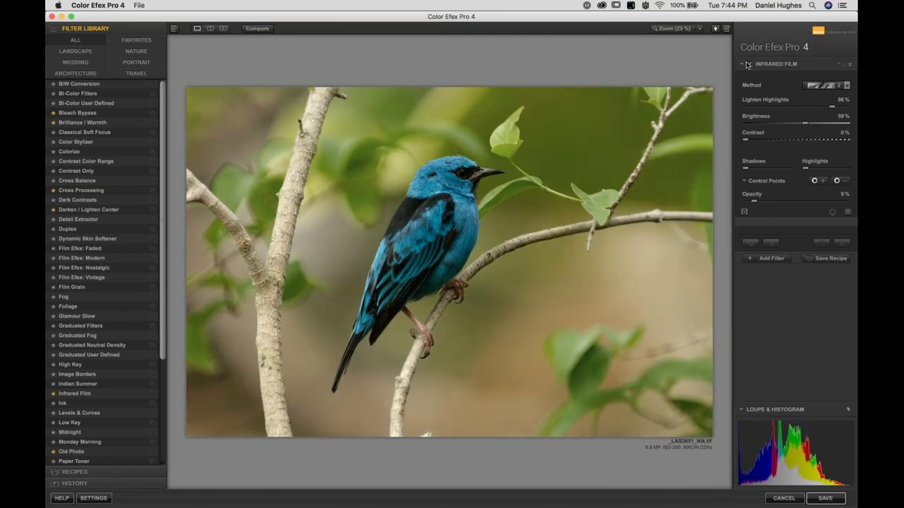
click(747, 64)
click(748, 64)
click(747, 64)
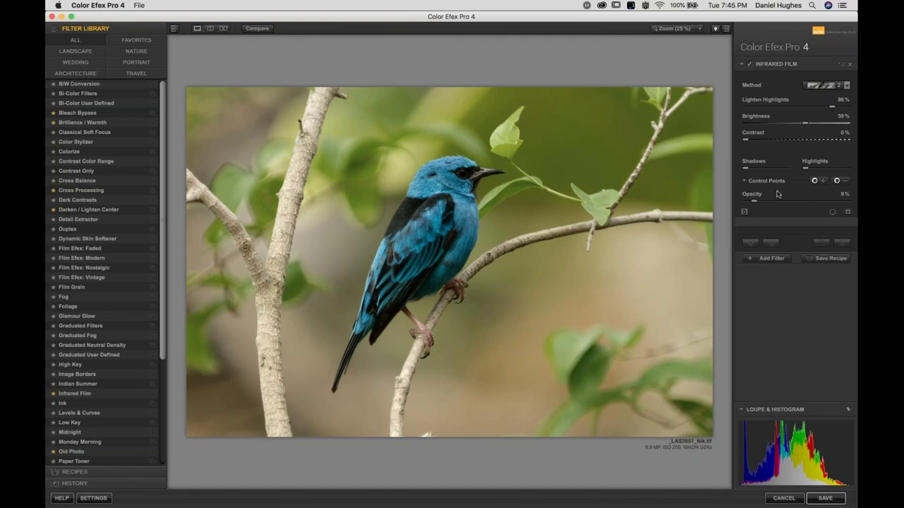
Add the Foliage filter on top of Infrared Film and try its methods, settling on Method 3.
click(767, 260)
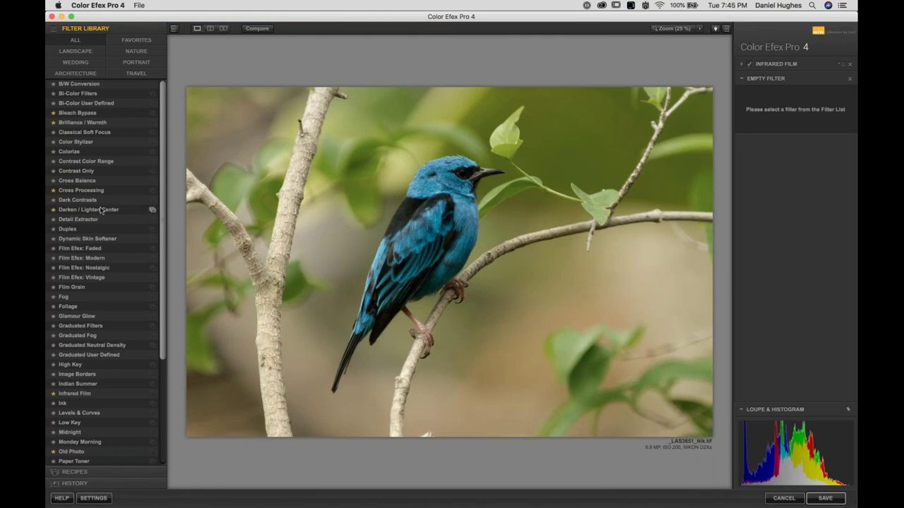
click(76, 307)
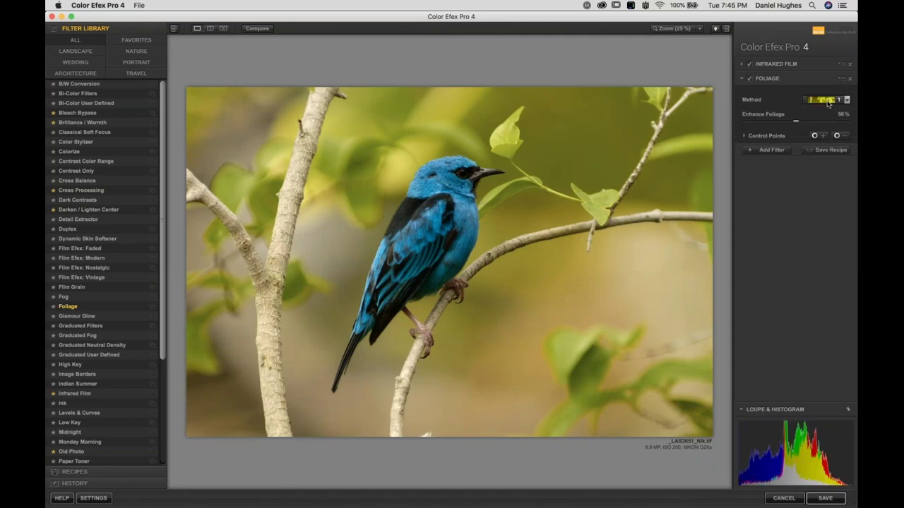
click(826, 101)
click(822, 129)
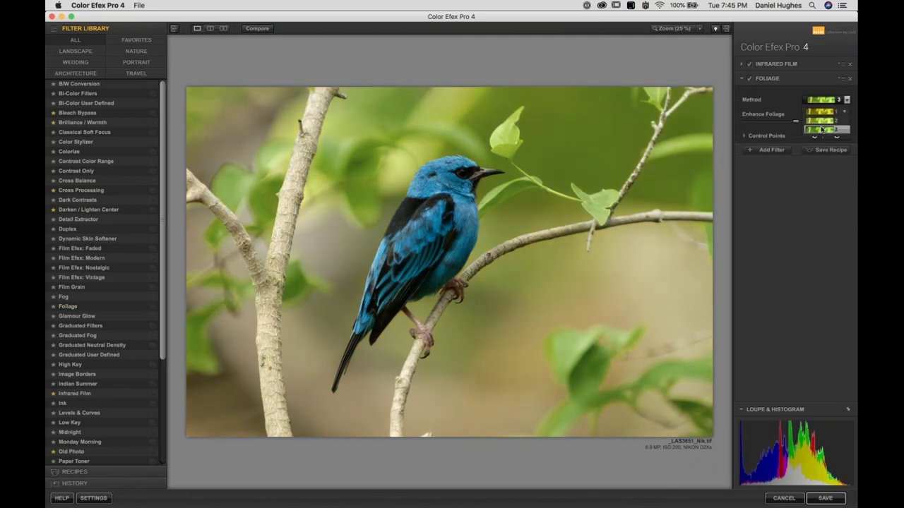
click(821, 120)
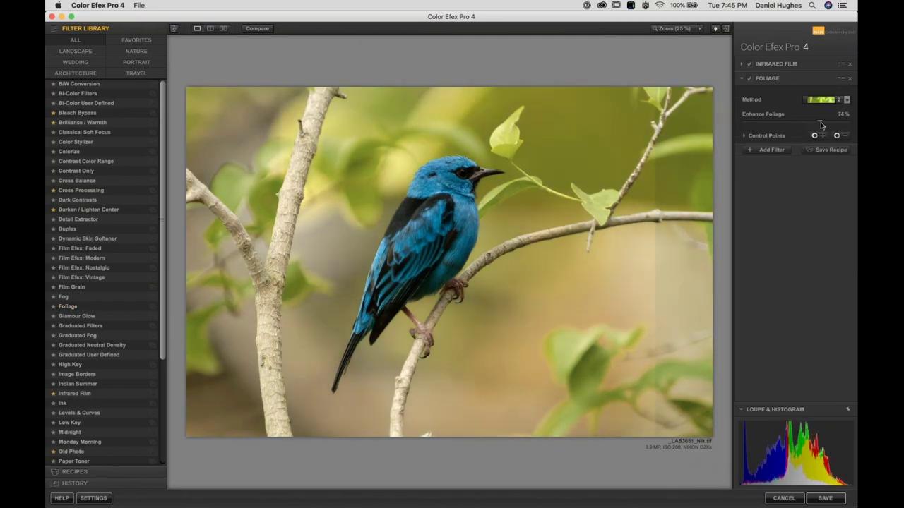
click(819, 130)
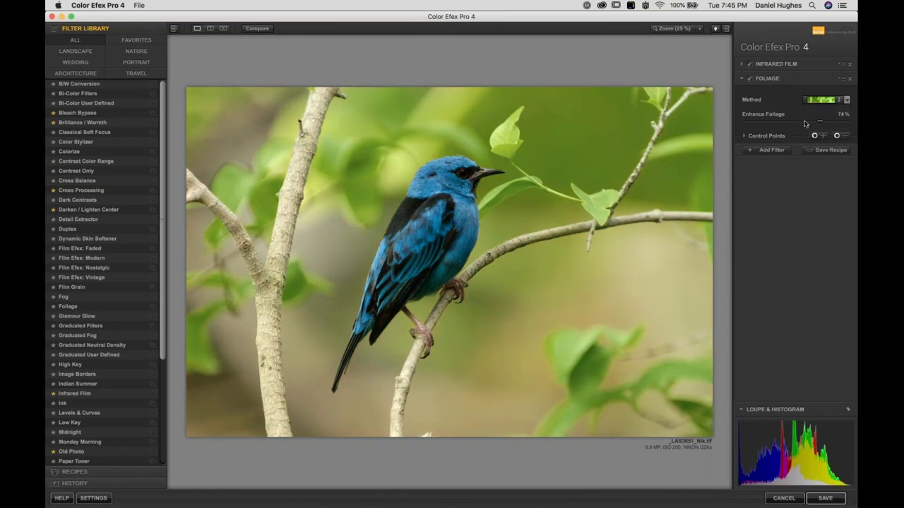
Set the Foliage filter's Enhance Foliage to 72% and toggle the filter to compare its effect.
drag(796, 125, 818, 121)
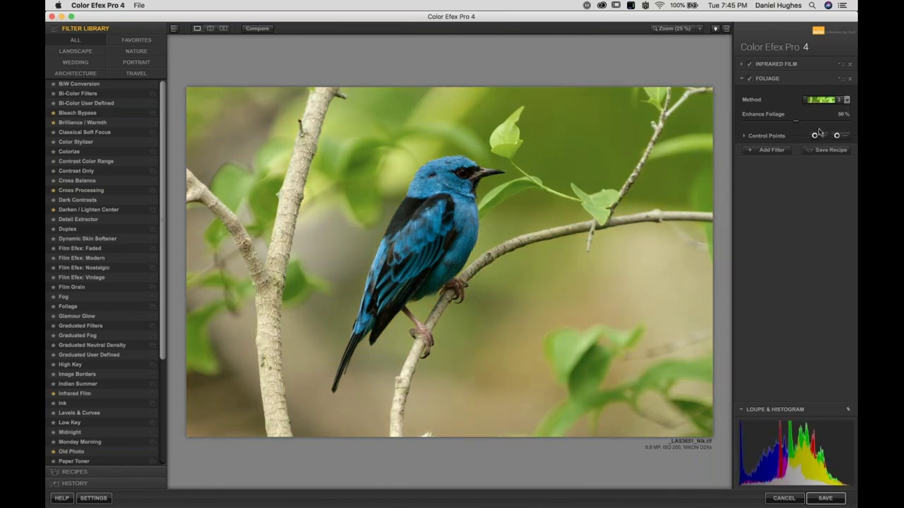
click(750, 79)
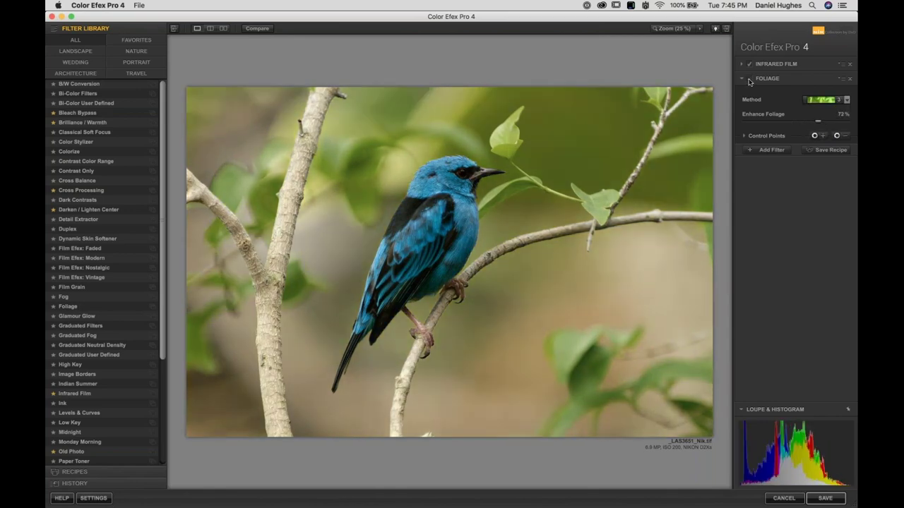
click(750, 80)
click(750, 80)
click(750, 80)
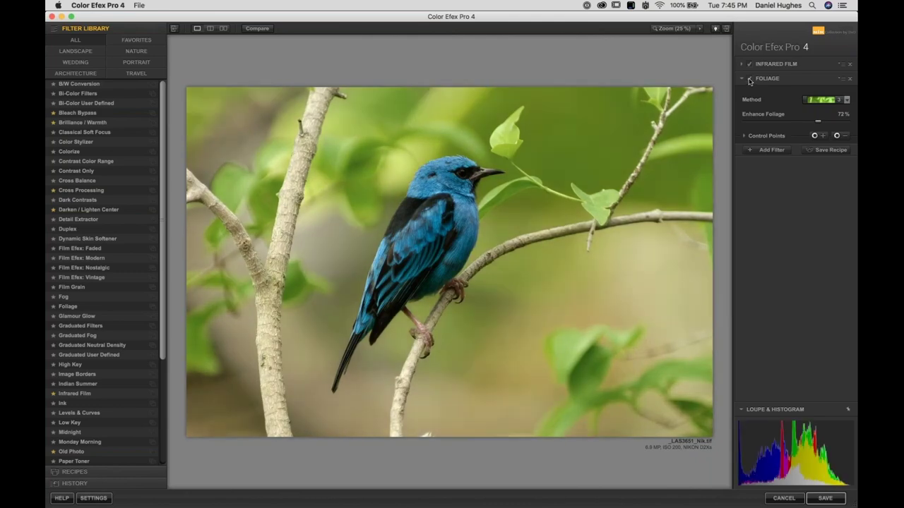
Place a subtractive Foliage control point on the bird's wing and set its size to 48%.
click(843, 139)
click(434, 218)
click(430, 216)
drag(455, 220, 467, 219)
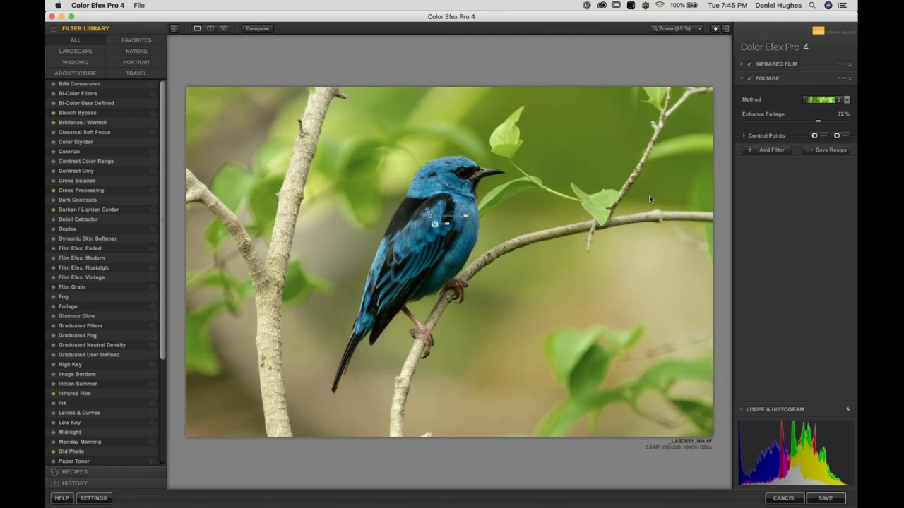
Expand the Foliage filter's Control Points list and examine the selection mask of Control Point 1.
click(758, 136)
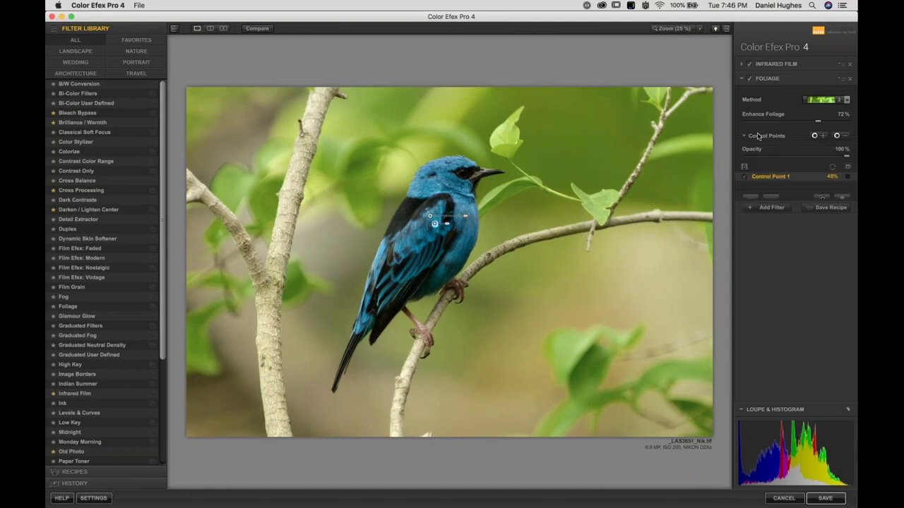
click(848, 179)
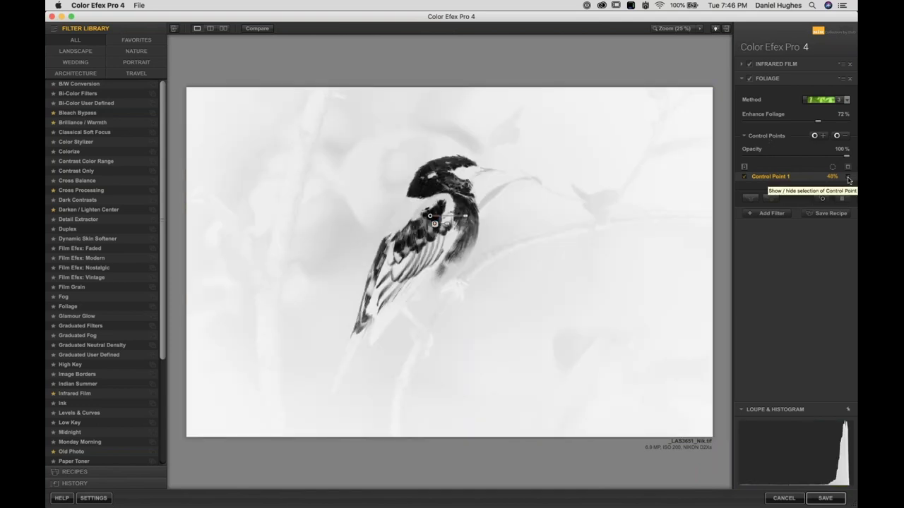
click(848, 178)
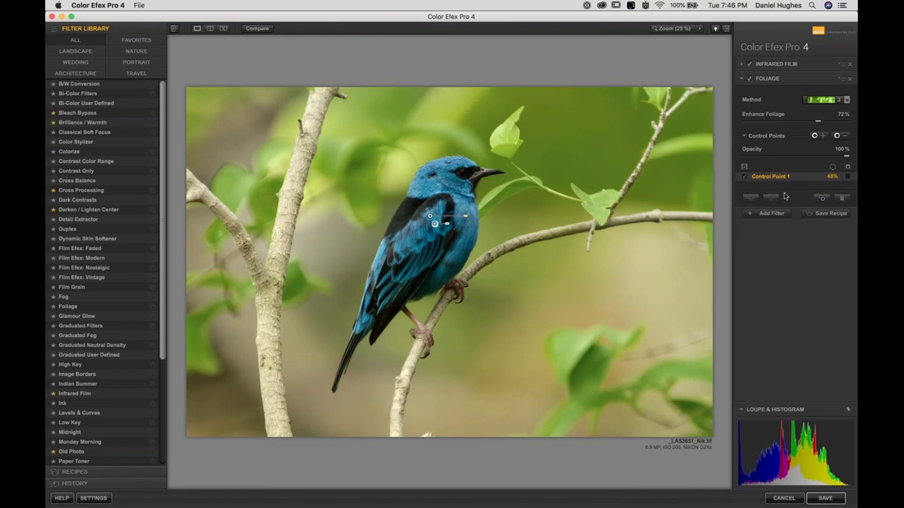
click(849, 177)
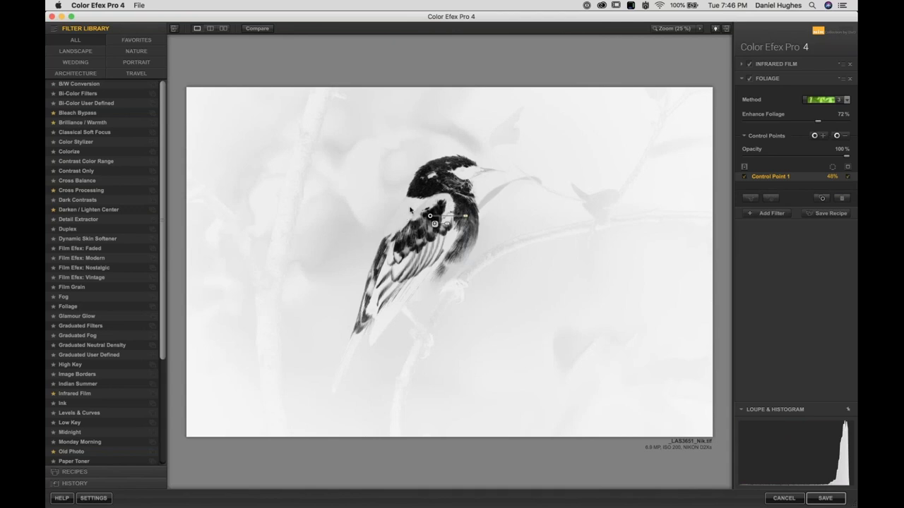
Duplicate the subtractive control point across the bird's wing to make four, deleting the extra copy nearest the tail.
mouse_move(431, 217)
mouse_down()
mouse_move(419, 226)
mouse_move(440, 208)
mouse_move(443, 216)
mouse_up()
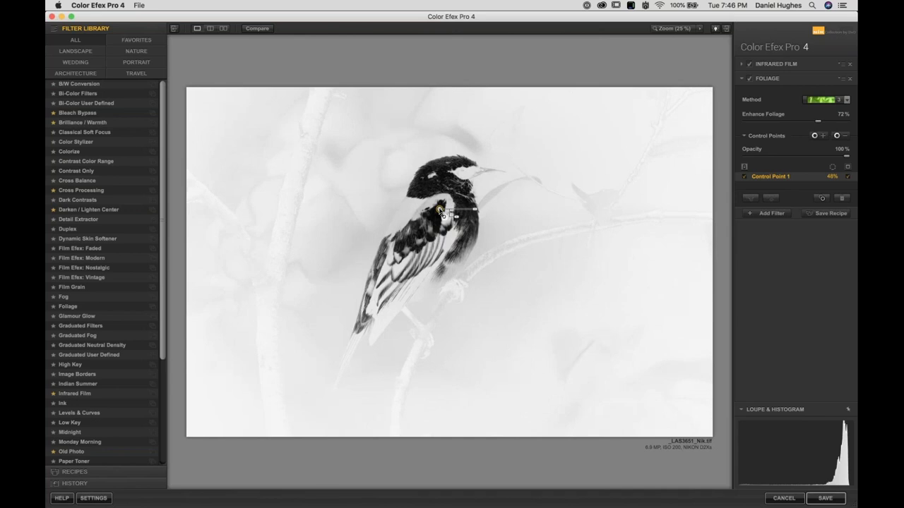
mouse_move(442, 214)
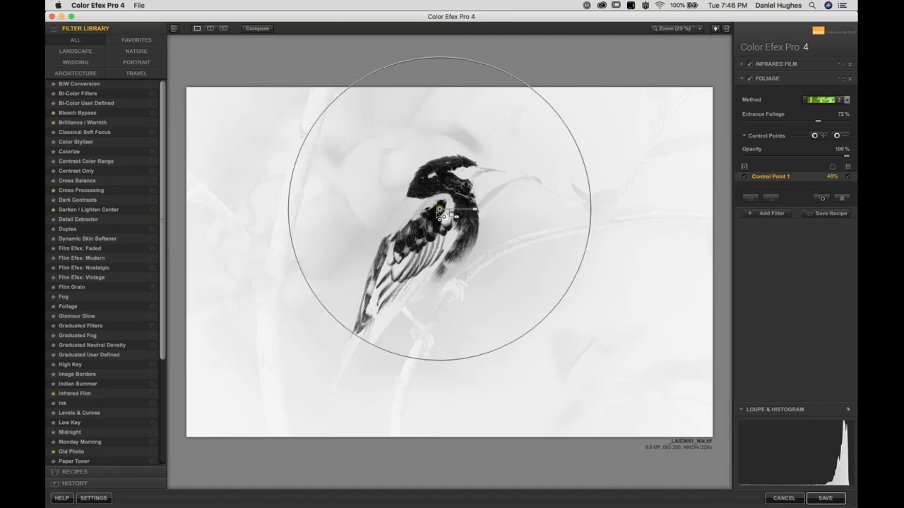
drag(441, 214, 412, 246)
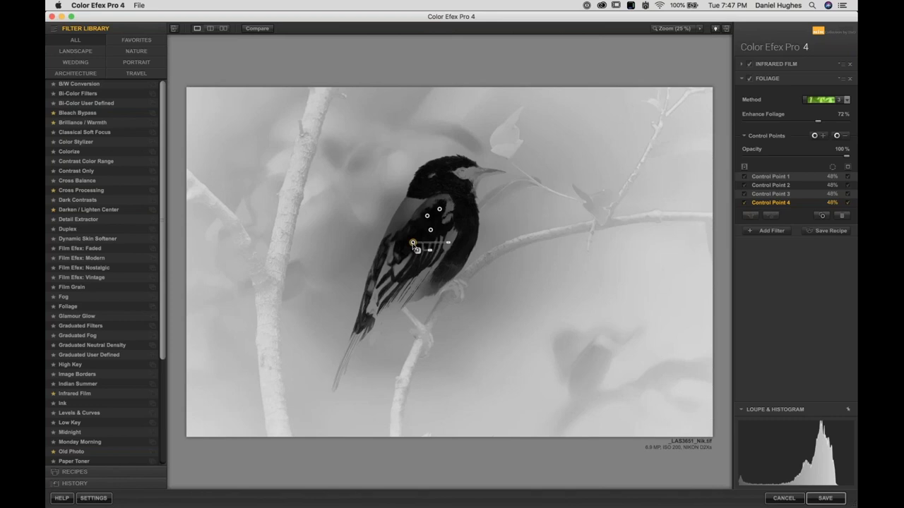
drag(416, 248, 386, 271)
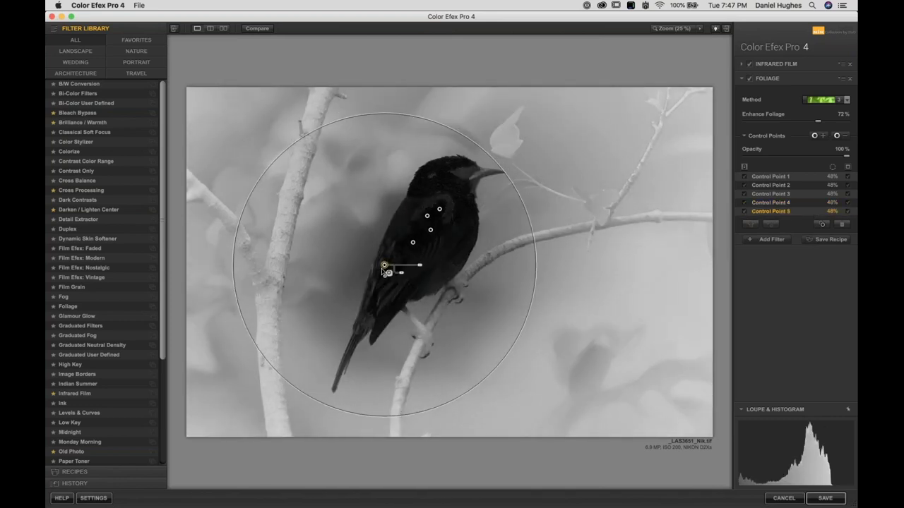
key(Delete)
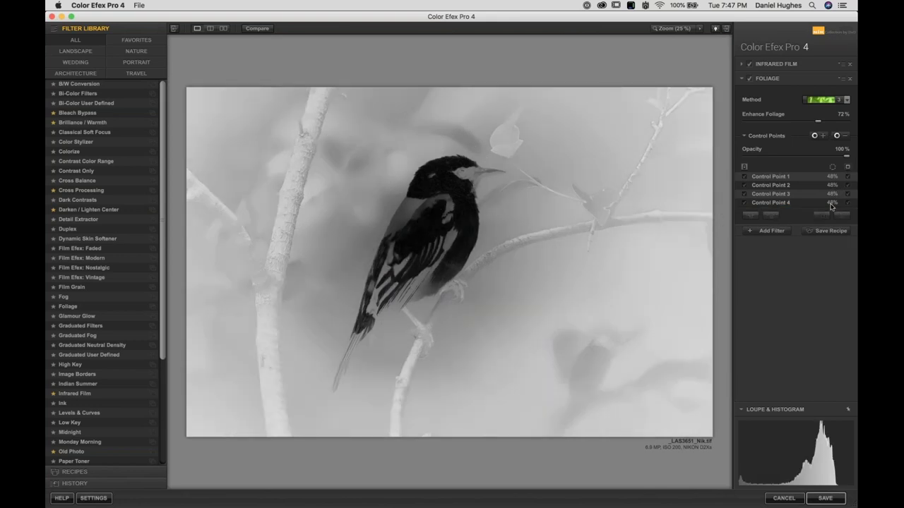
Place a positive Foliage control point on the green background beside the beak, size it to 100%, and hide all selection masks.
click(814, 135)
click(566, 164)
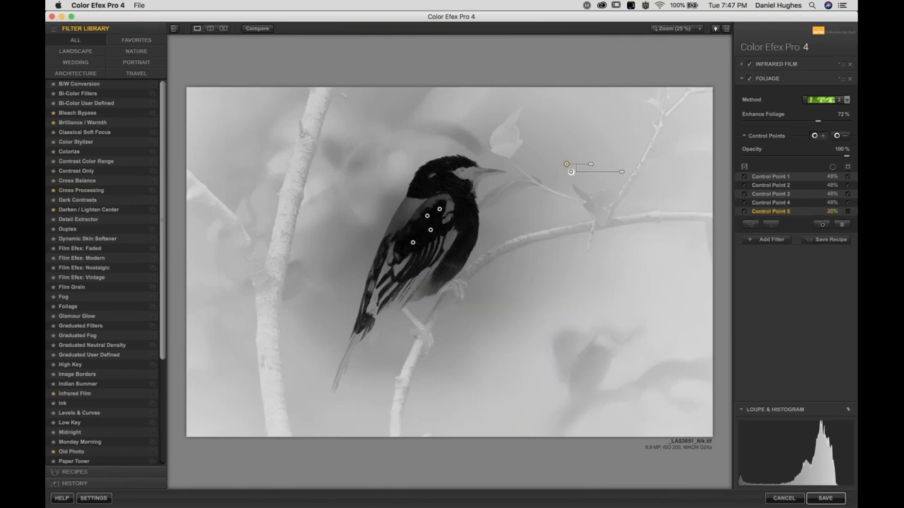
drag(590, 164, 757, 183)
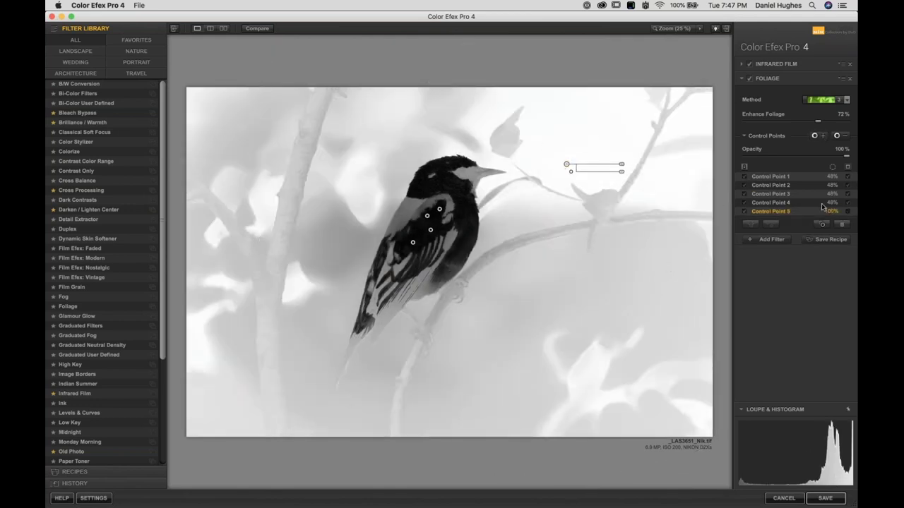
click(849, 168)
click(848, 168)
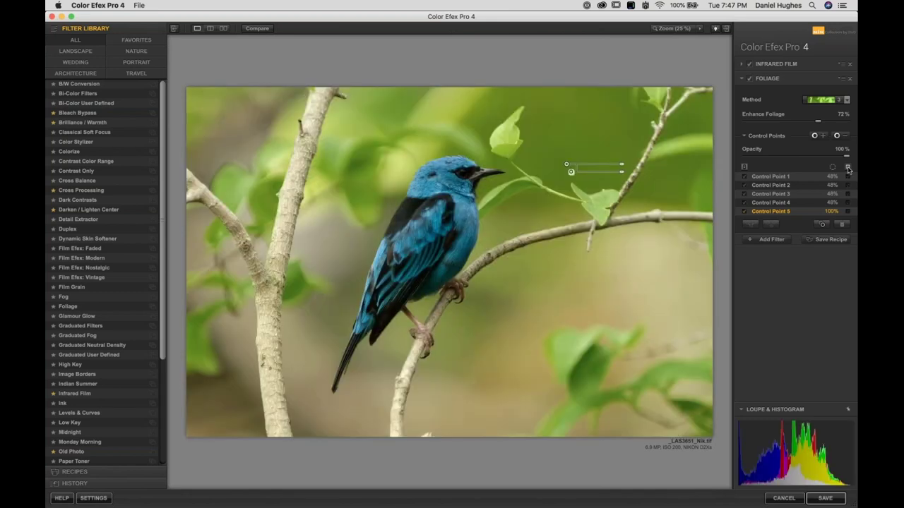
Compare the photo with the Foliage filter off and on, and reduce Enhance Foliage to 38%.
click(750, 83)
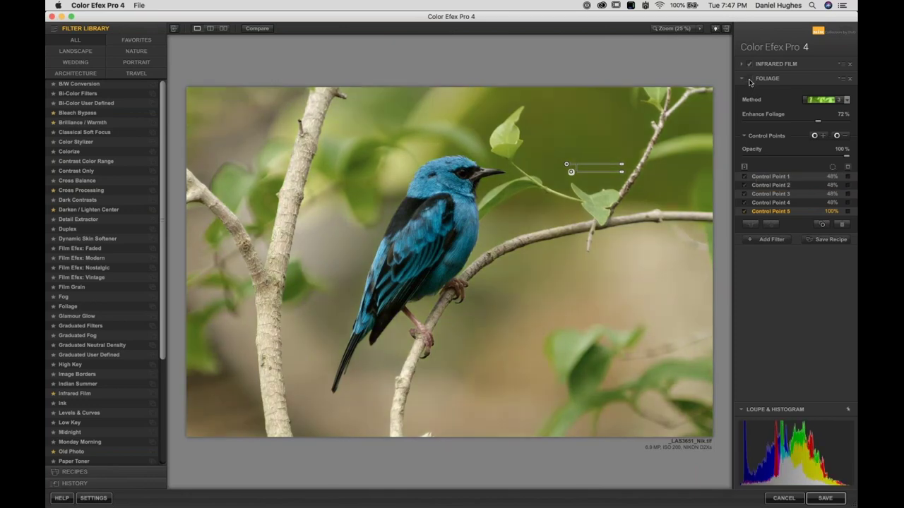
click(750, 81)
click(750, 82)
click(750, 82)
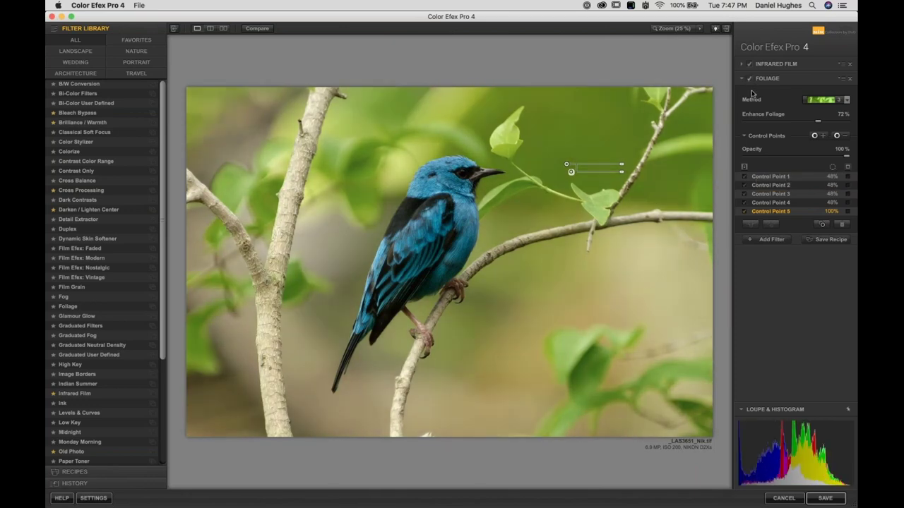
drag(819, 124, 784, 126)
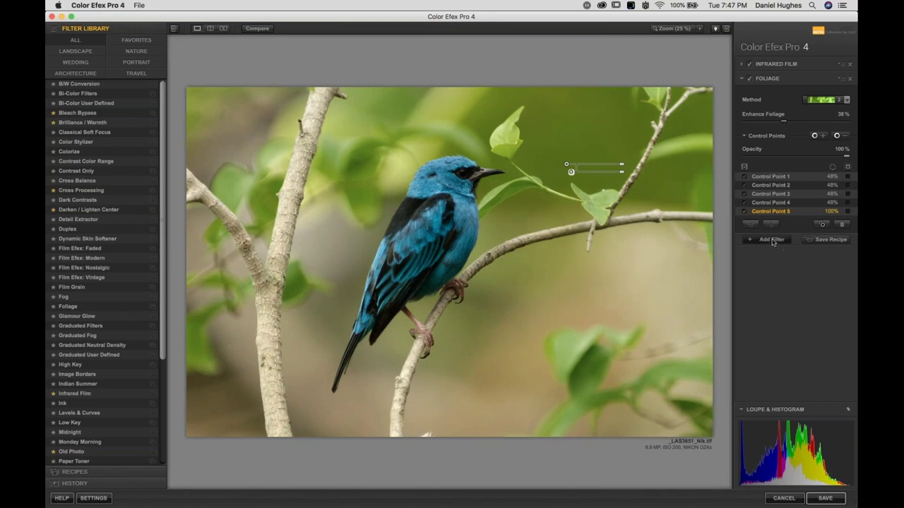
drag(784, 125, 781, 125)
Add the Pro Contrast filter with Correct Contrast at 54% and Dynamic Contrast at 32%.
click(771, 239)
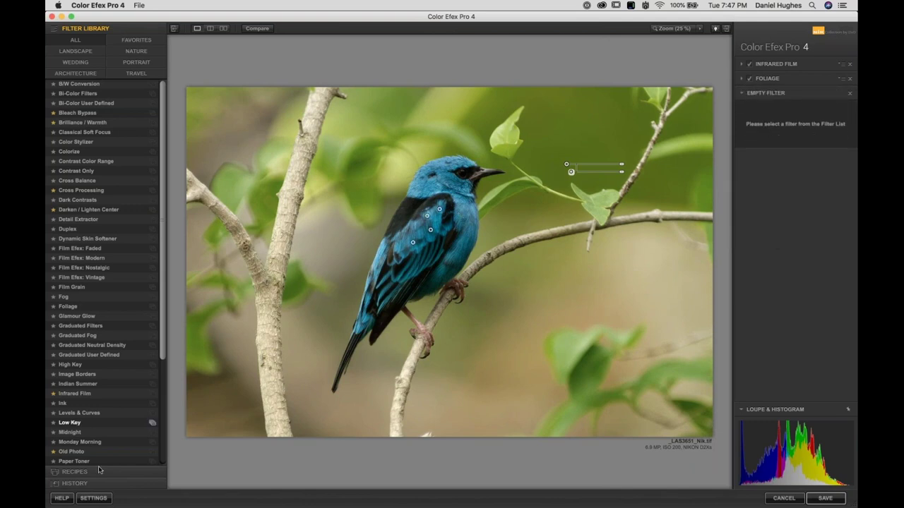
scroll(162, 401, down, 5)
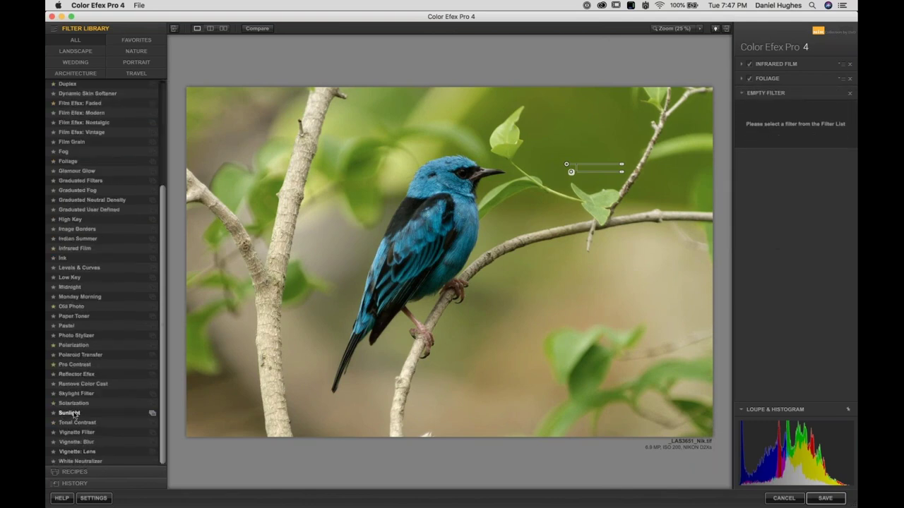
click(70, 365)
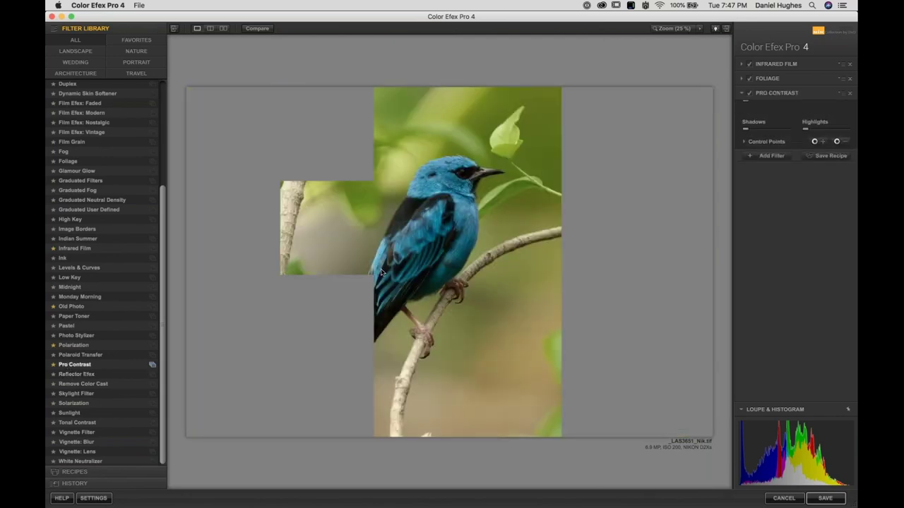
click(788, 134)
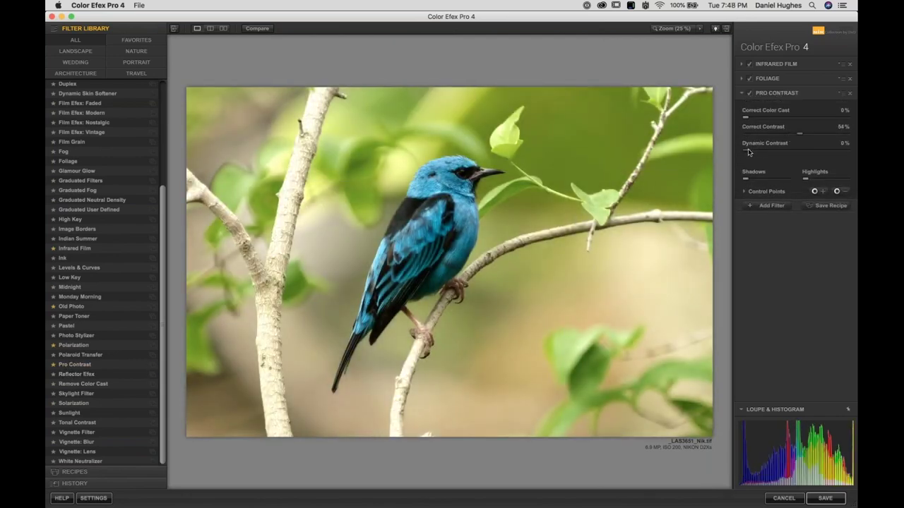
drag(746, 150, 779, 154)
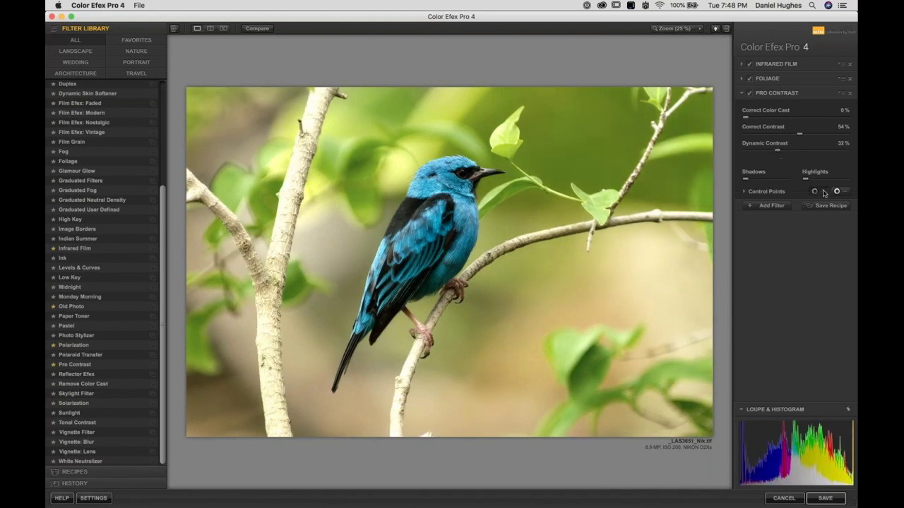
Limit Pro Contrast with a positive control point on the bird's wing, and set Correct Contrast to 34% and Dynamic Contrast to 19%.
click(428, 212)
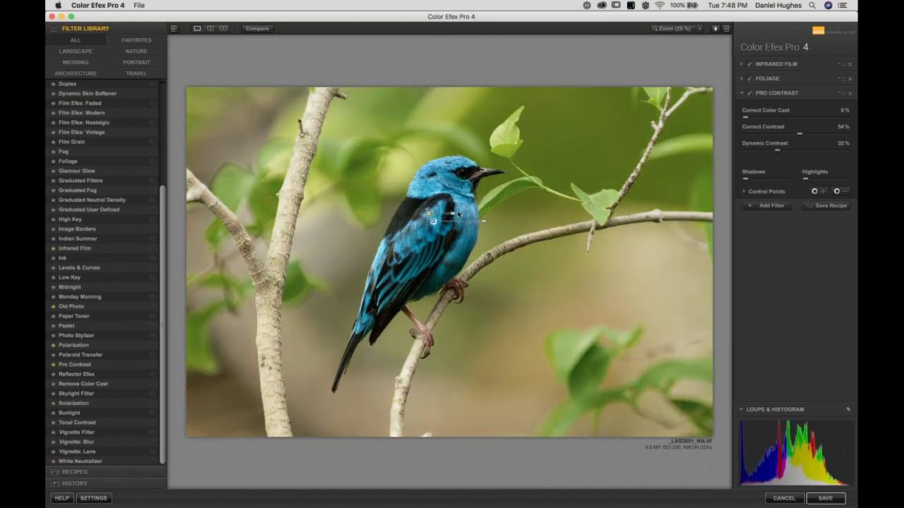
drag(459, 215, 449, 219)
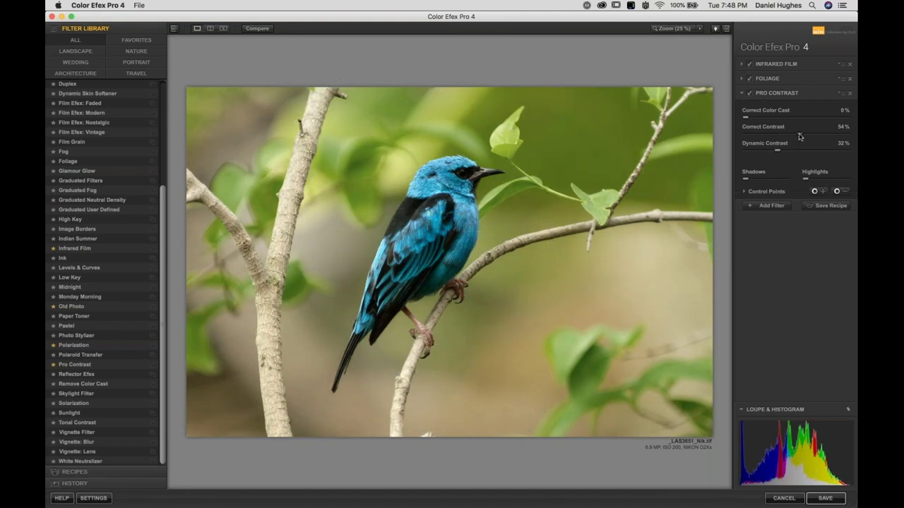
drag(799, 134, 762, 151)
Toggle the Pro Contrast filter off and on to compare its effect on the bird.
click(750, 94)
click(750, 94)
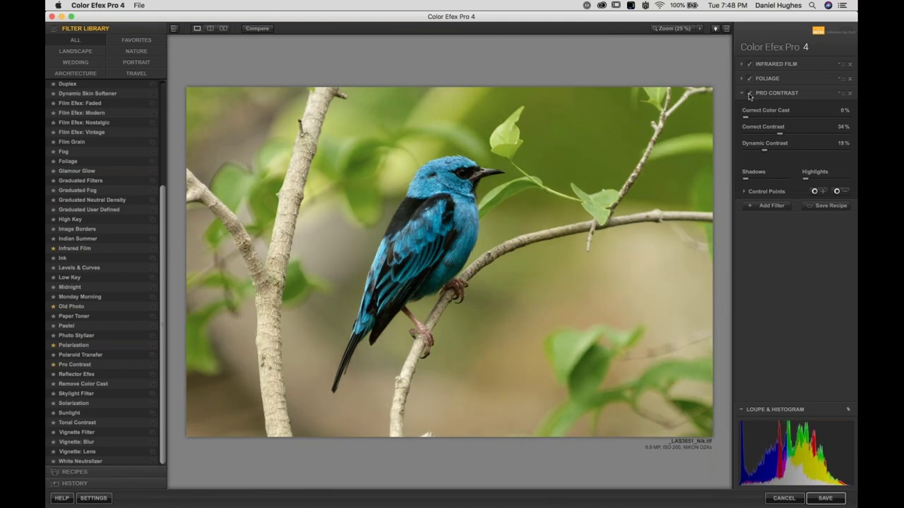
click(750, 94)
click(750, 93)
click(750, 94)
Add a second Pro Contrast control point just below the first on the bird's wing and select both points together.
click(431, 222)
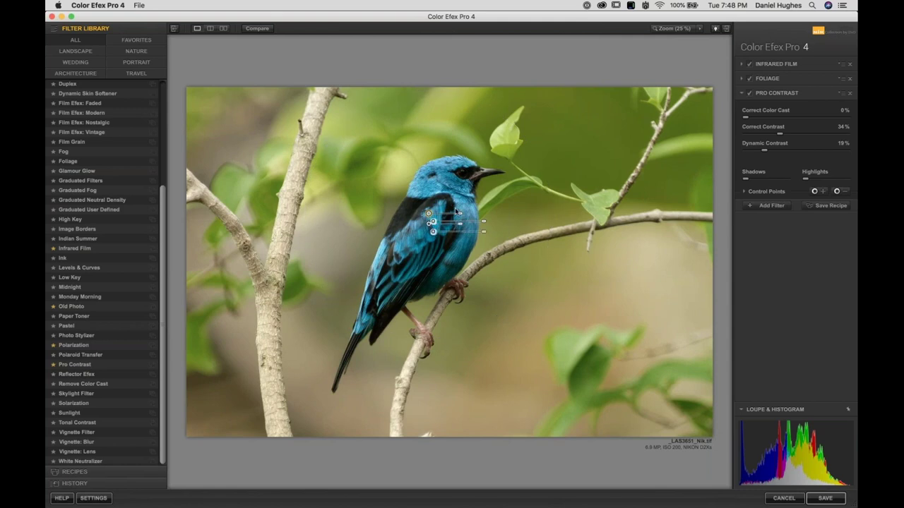
click(396, 183)
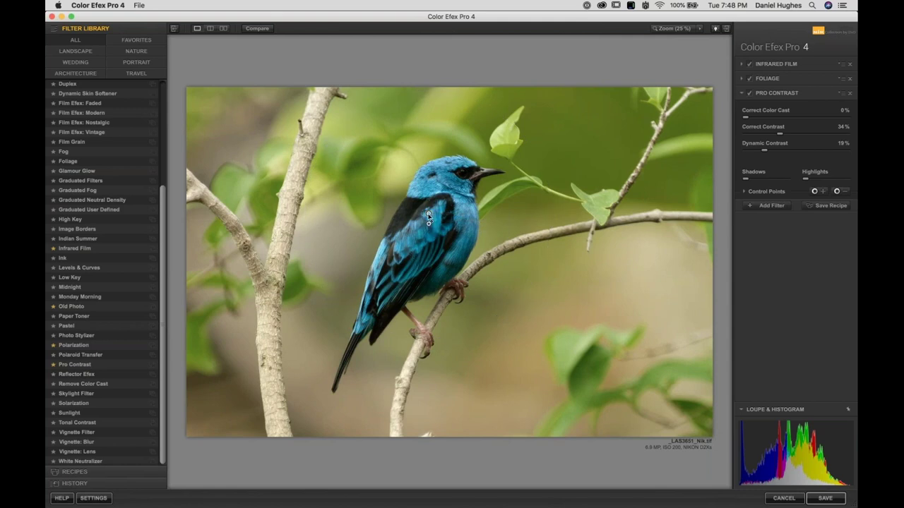
drag(429, 218, 428, 223)
drag(380, 162, 479, 300)
drag(386, 172, 506, 279)
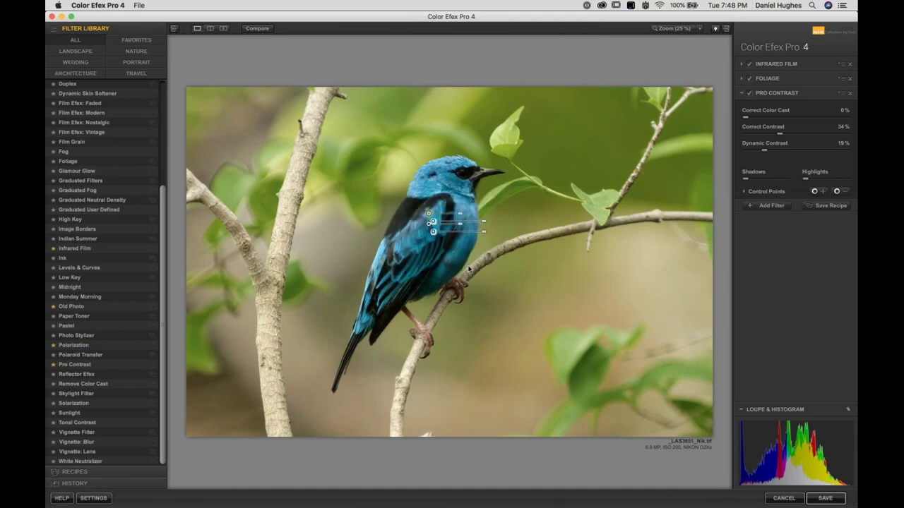
Select the control points on the bird's wing and copy the Pro Contrast filter's control points.
click(413, 245)
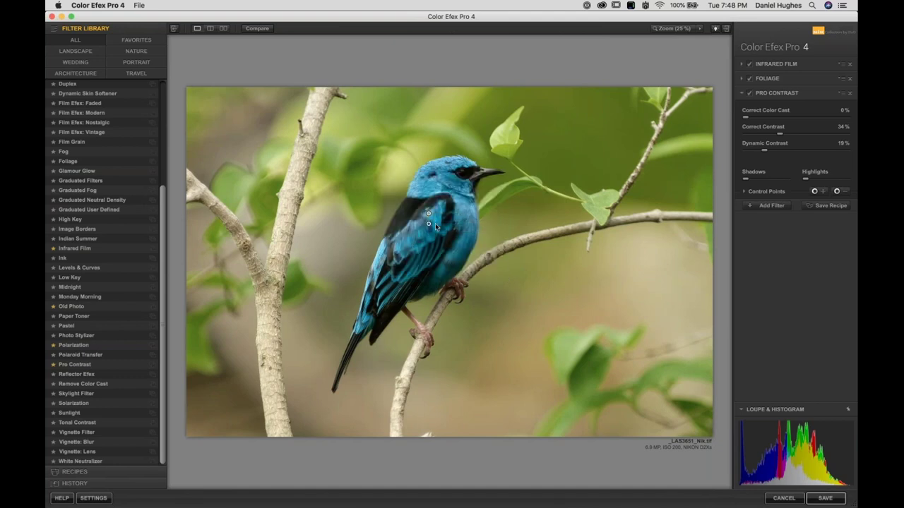
click(428, 224)
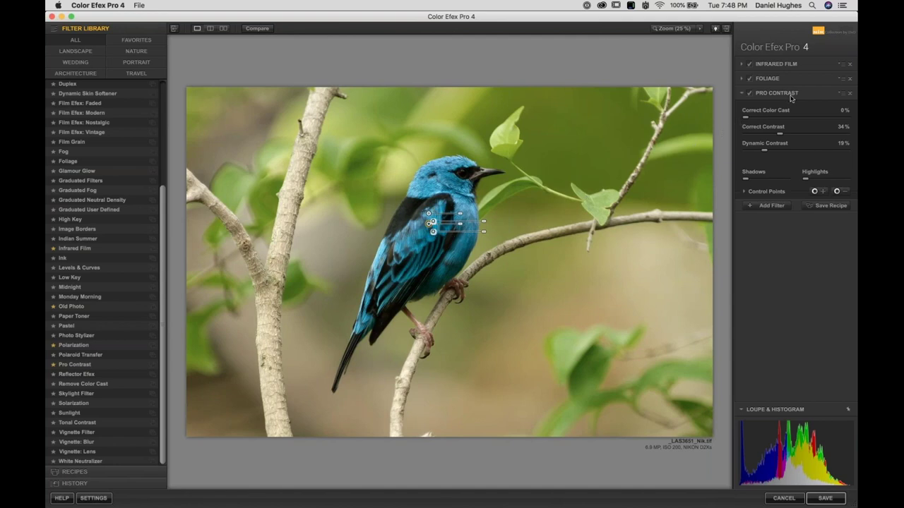
click(841, 94)
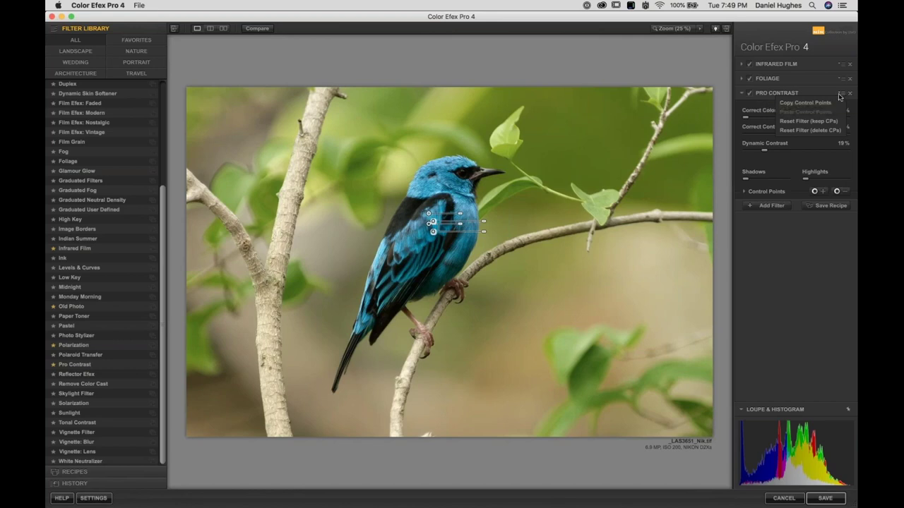
click(842, 97)
click(842, 97)
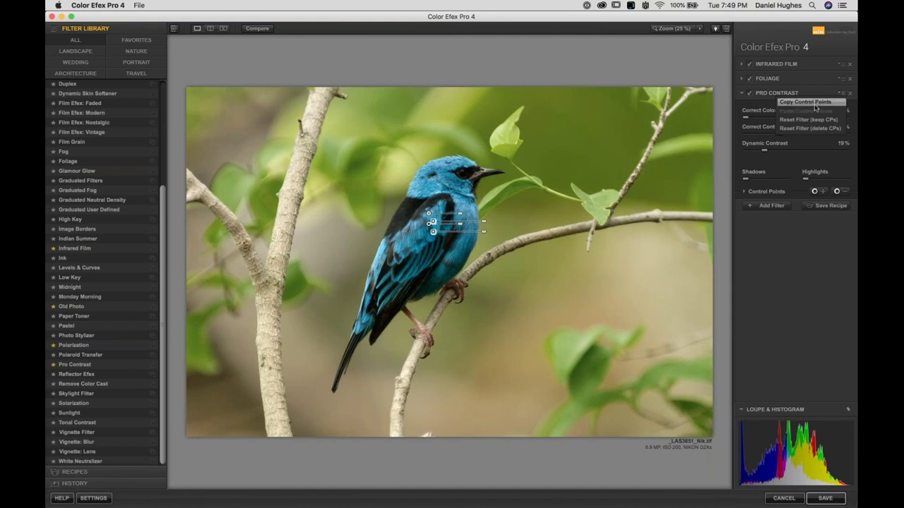
click(815, 107)
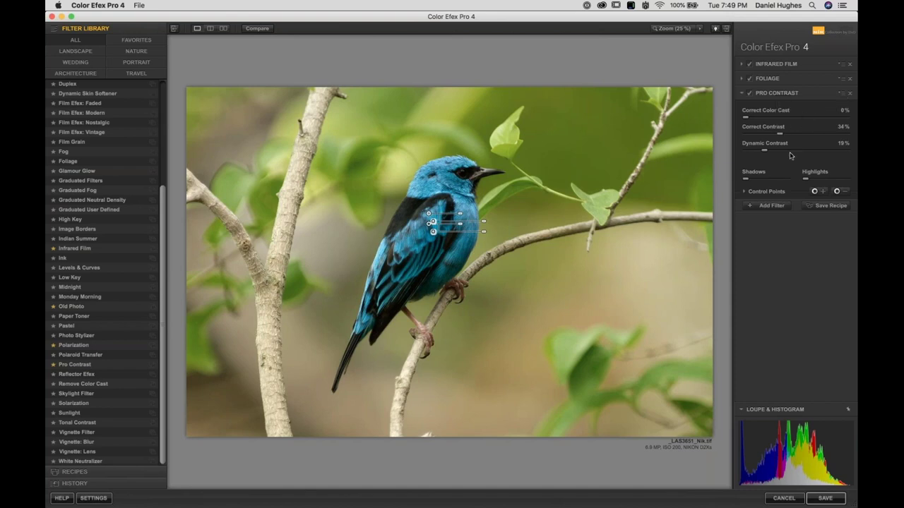
Add the Sunlight filter and paste the copied control points into it to limit it to the bird.
click(762, 206)
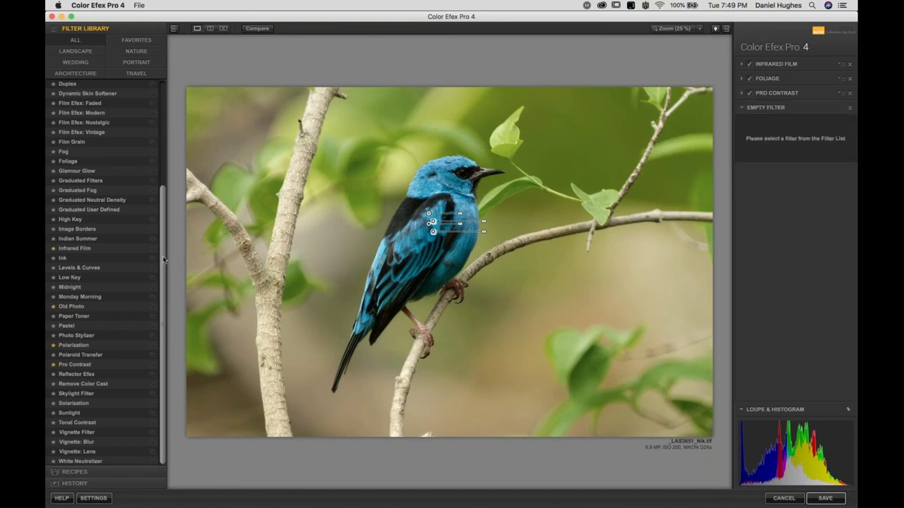
scroll(161, 258, up, 3)
scroll(162, 259, down, 3)
click(68, 416)
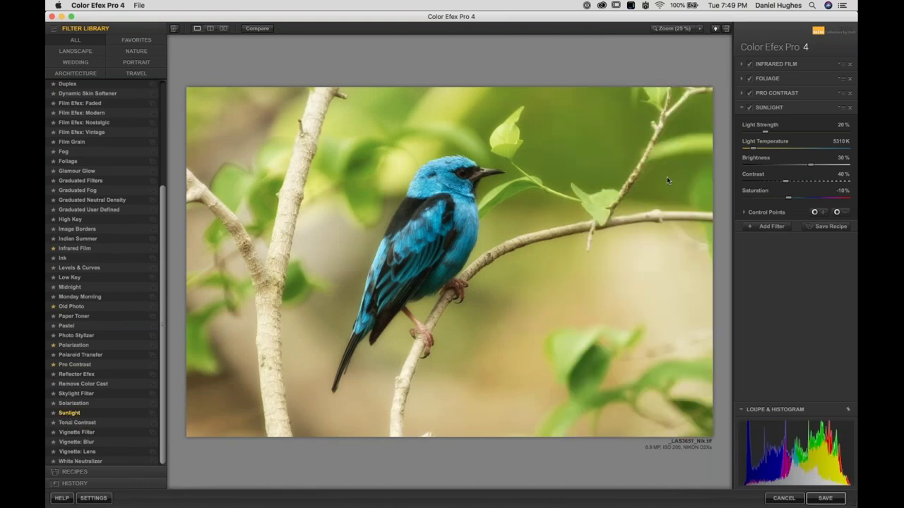
click(842, 109)
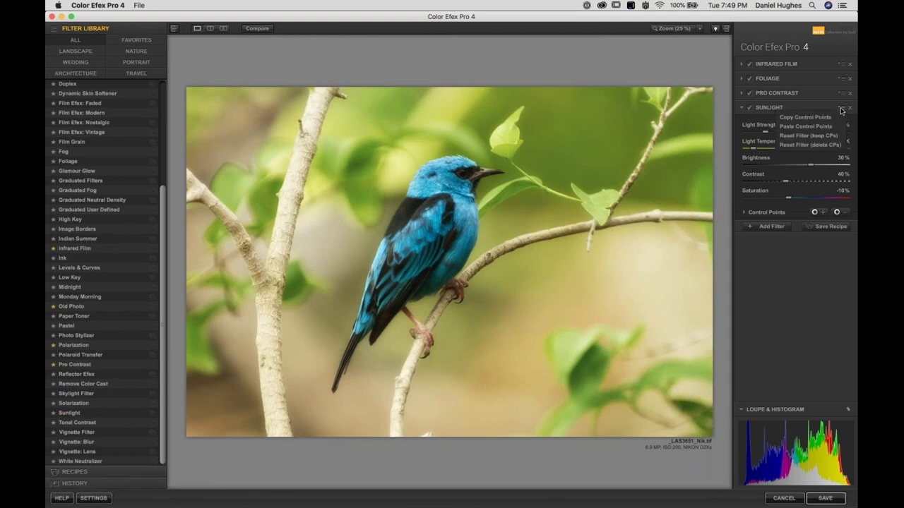
click(806, 127)
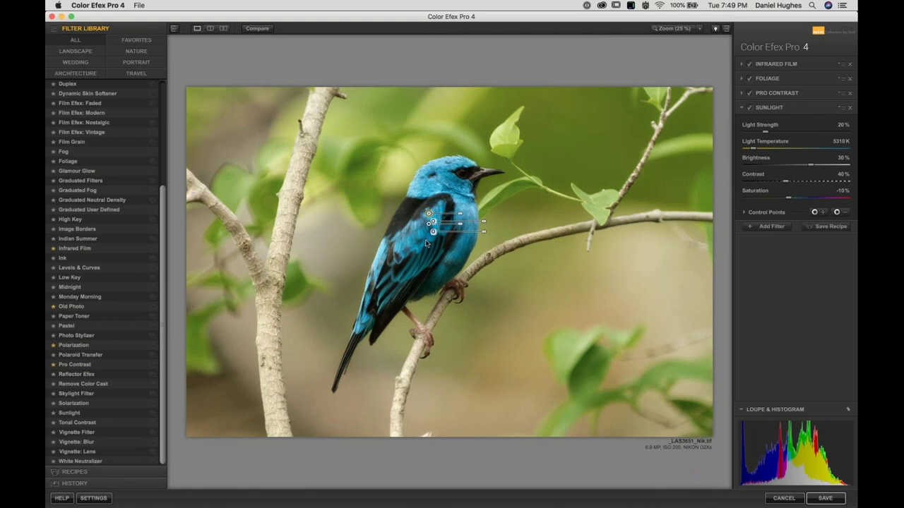
mouse_move(428, 241)
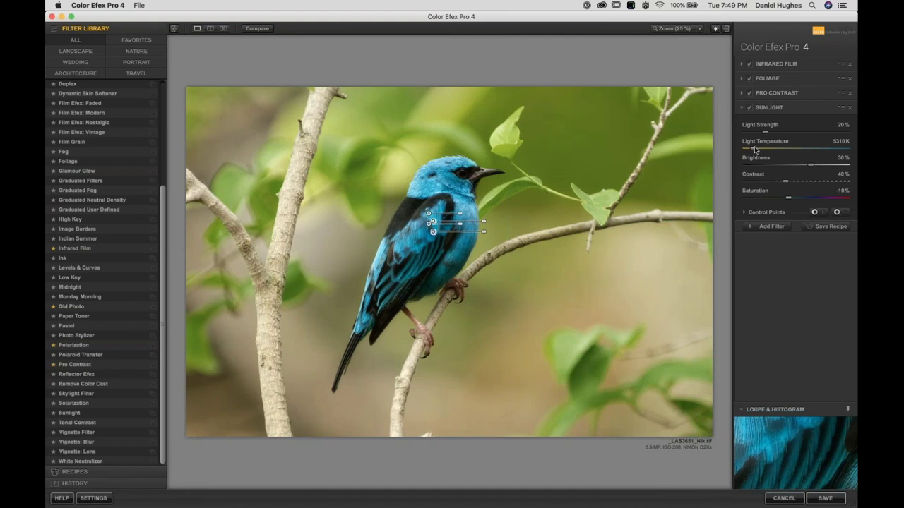
Raise the Sunlight filter's Light Temperature, Light Strength and Saturation.
drag(755, 150, 811, 147)
drag(764, 130, 774, 133)
drag(787, 202, 798, 201)
Add the Darken / Lighten Center filter with Border Luminosity at -79% and Center Luminosity at 39%.
click(768, 225)
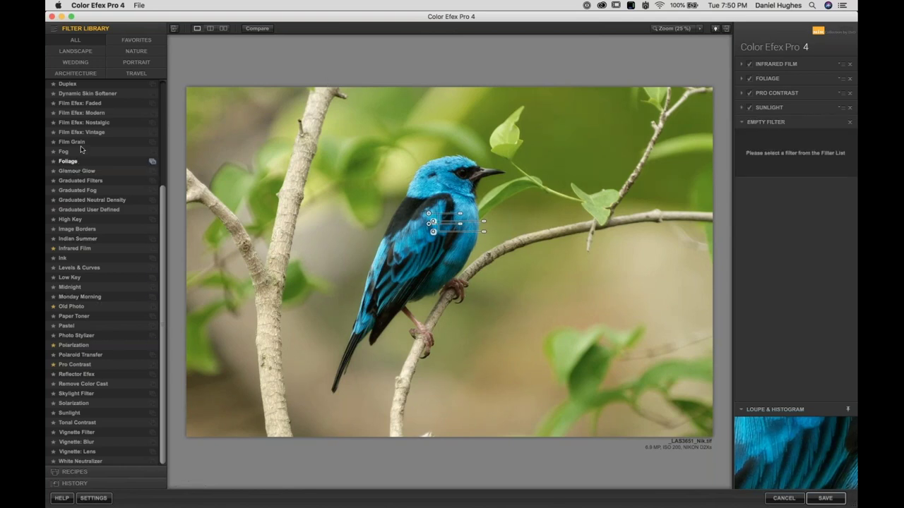
scroll(81, 150, up, 5)
scroll(81, 150, up, 2)
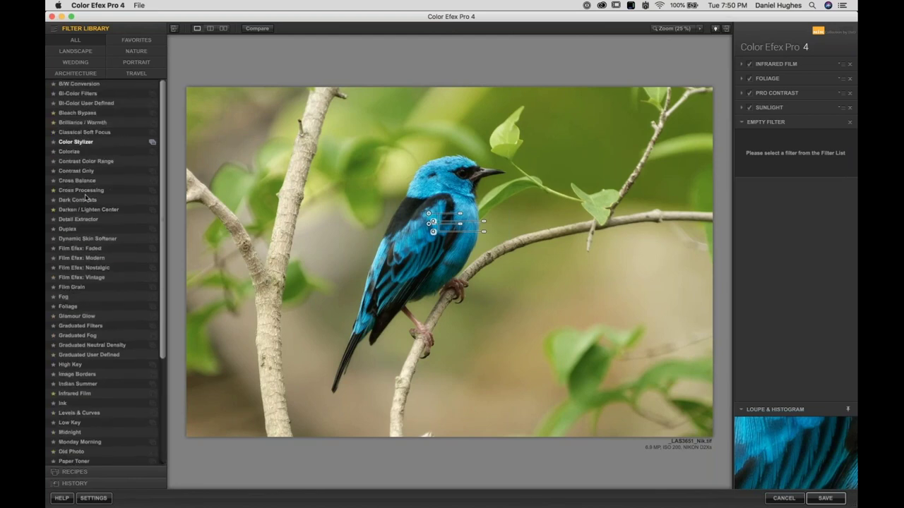
click(88, 210)
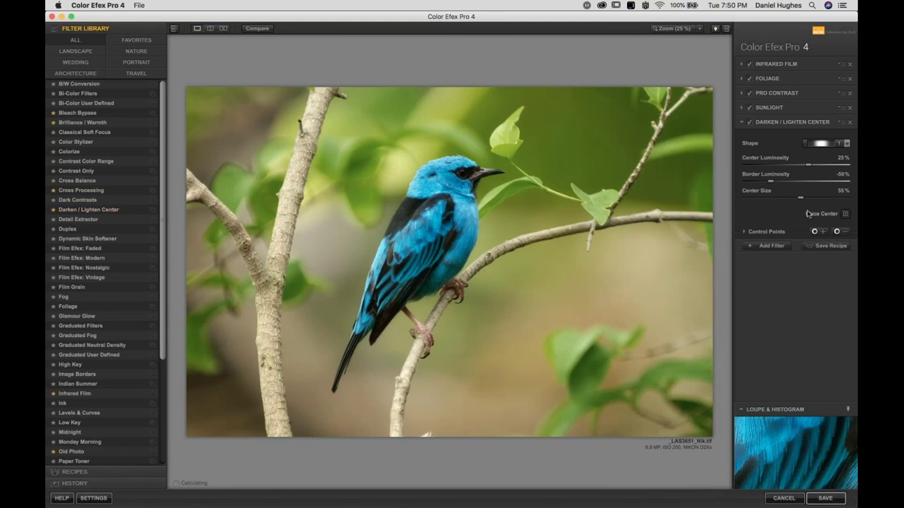
drag(772, 185, 761, 185)
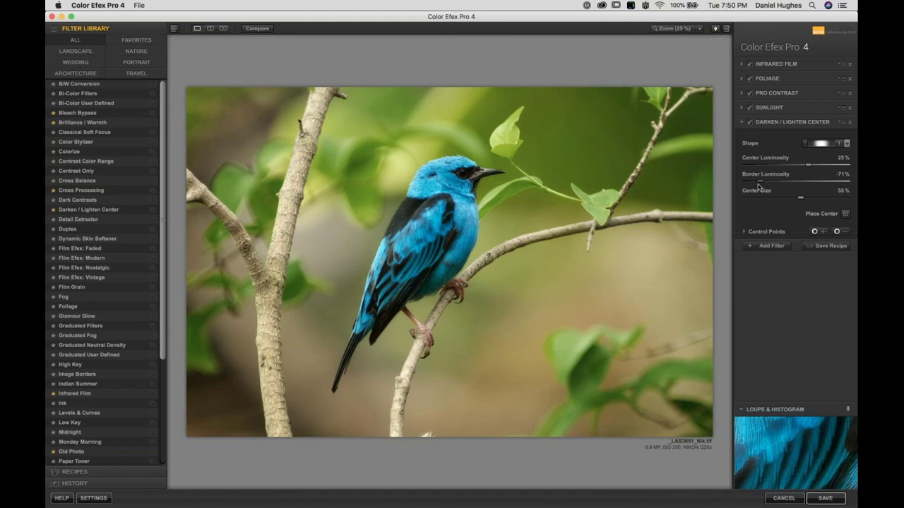
drag(760, 184, 754, 183)
mouse_move(808, 164)
mouse_down()
mouse_move(796, 167)
mouse_move(816, 167)
mouse_up()
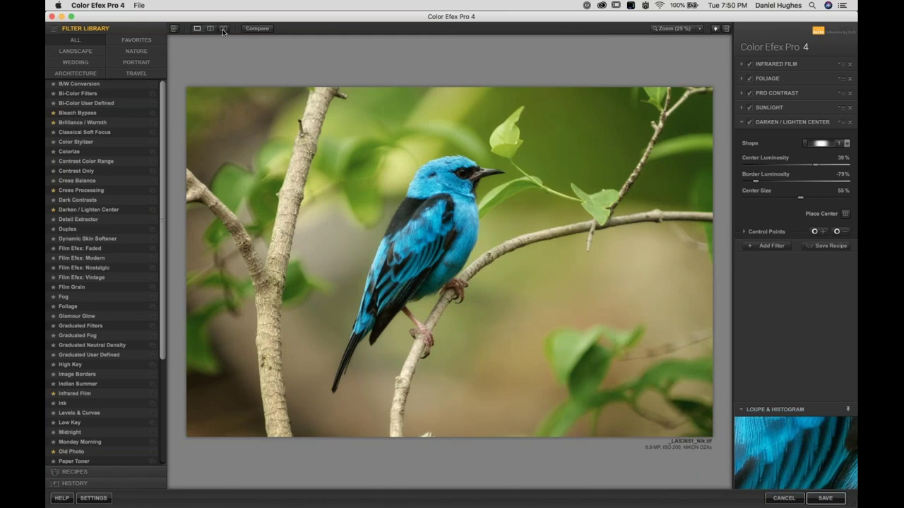
Compare the original and filtered bird photo side by side with the filter library hidden.
click(223, 30)
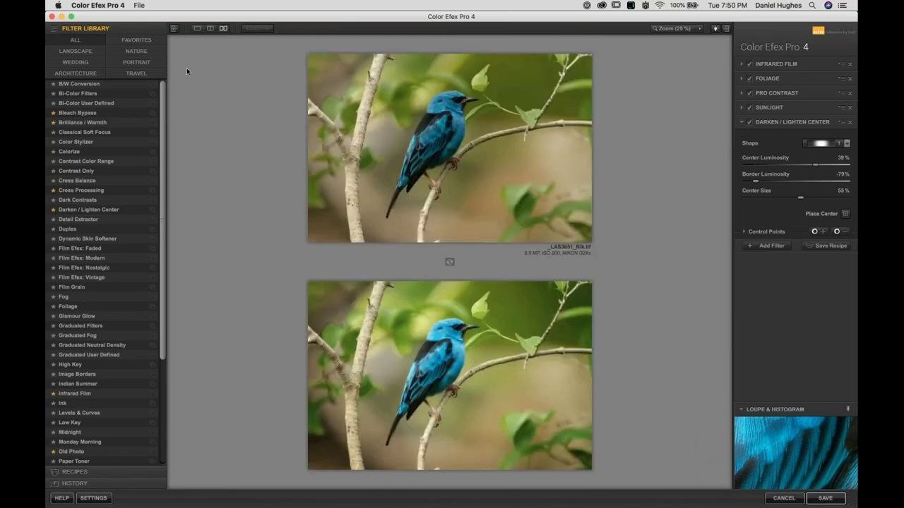
click(175, 29)
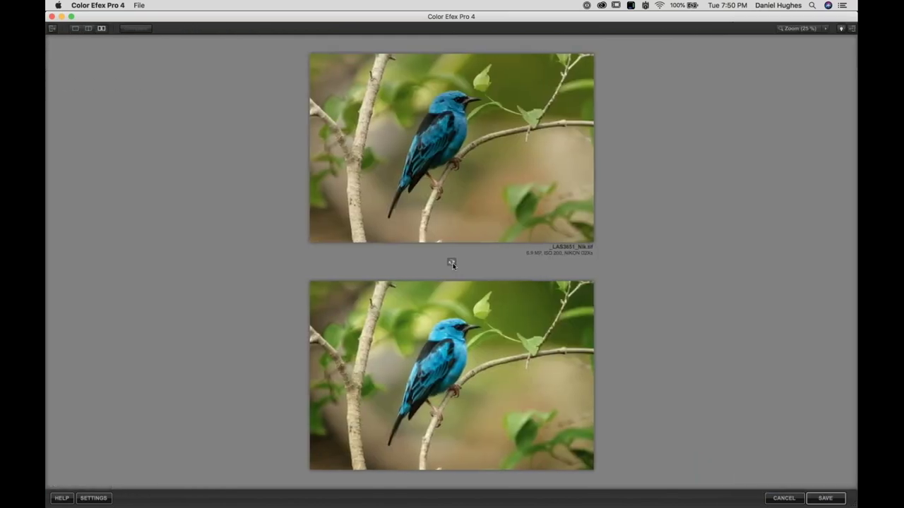
click(452, 263)
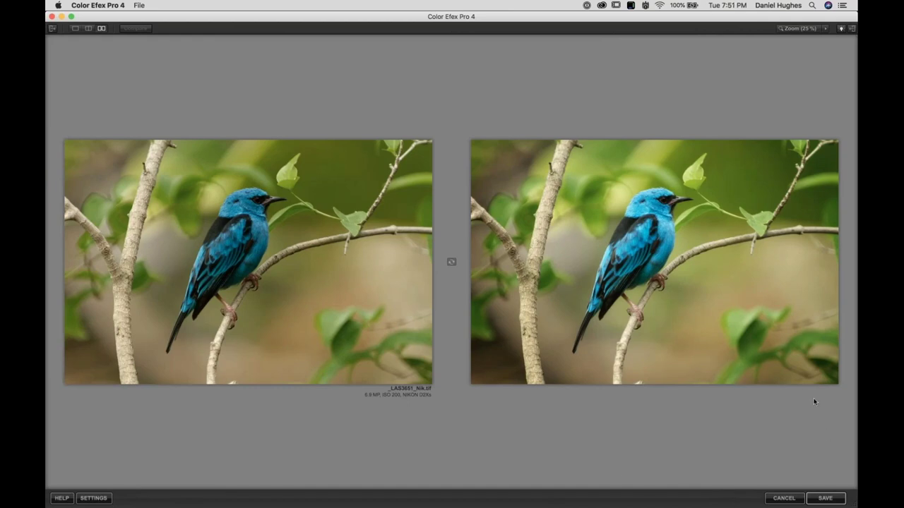
Save the filtered image back to DxO PhotoLab and compare _LAS3651_Nik.tif with the original _LAS3651.NEF.
click(825, 500)
click(824, 500)
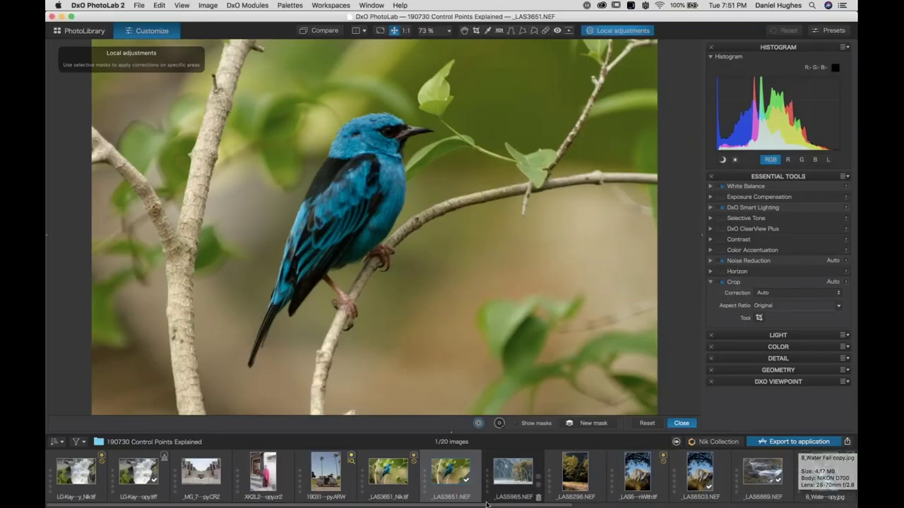
click(393, 473)
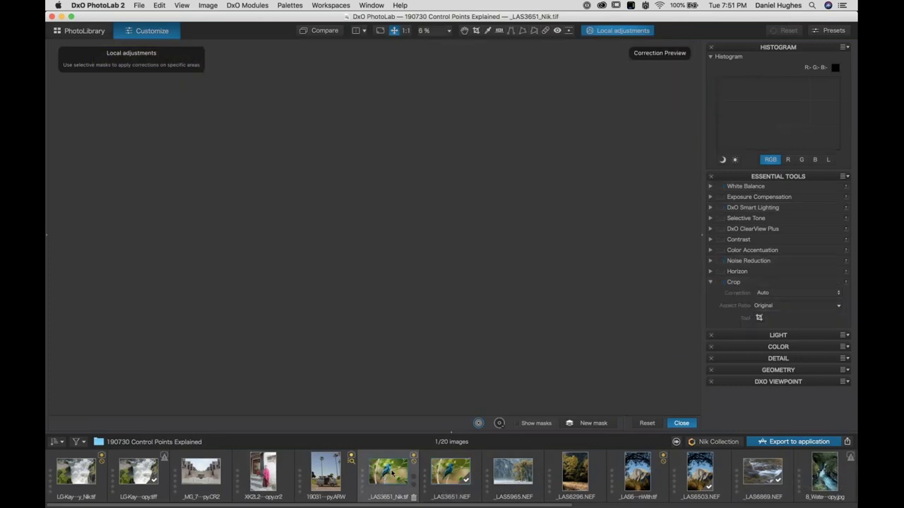
key(Right)
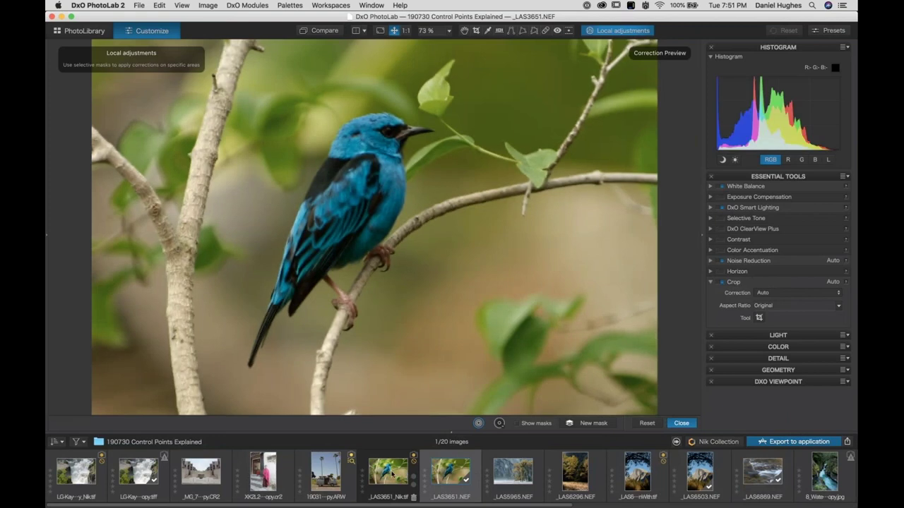
key(Left)
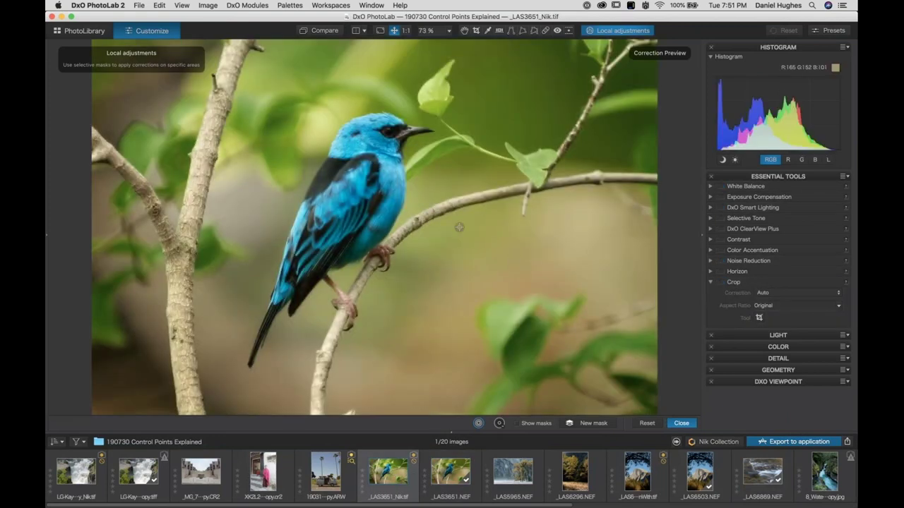
Switch to Chrome and look over the Upcoming Webinars page on the Nik Collection site.
mouse_move(681, 497)
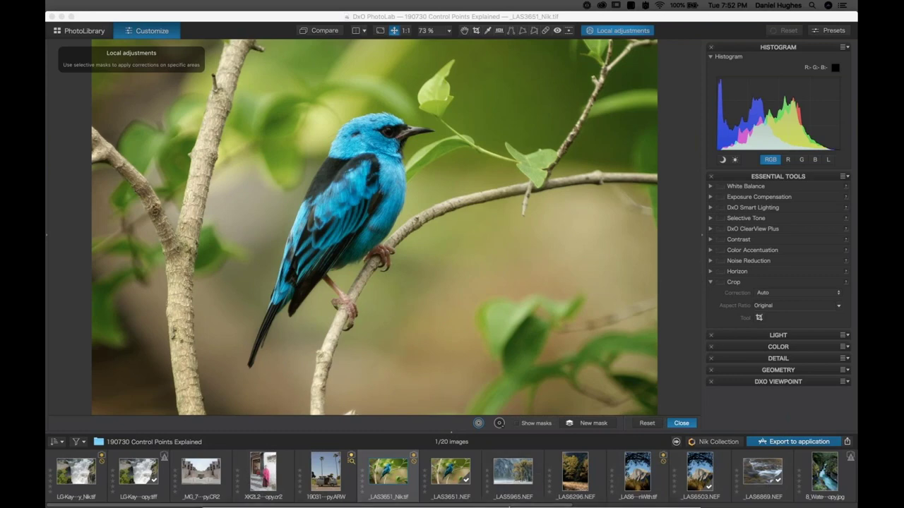
click(499, 498)
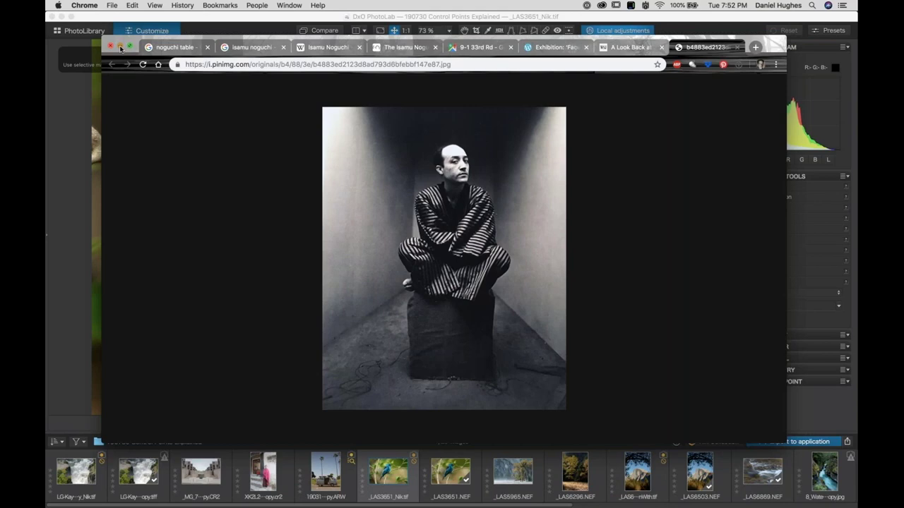
click(120, 48)
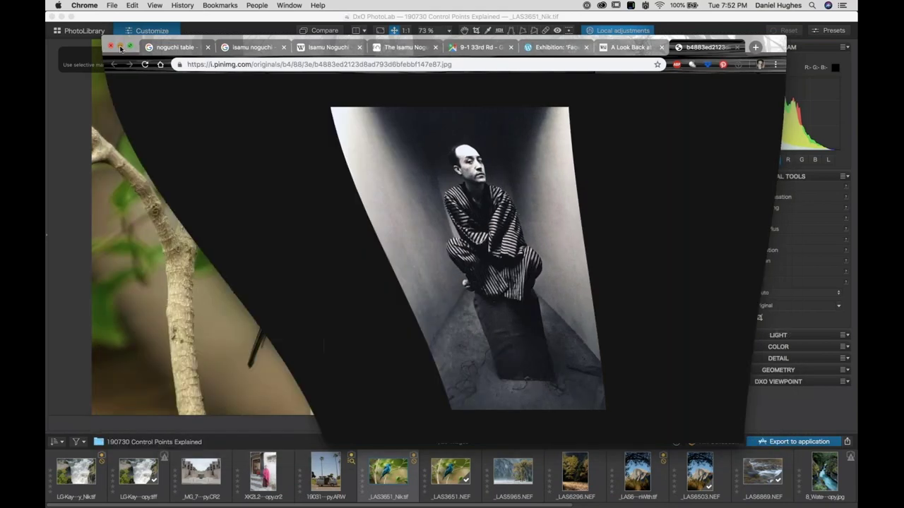
click(657, 498)
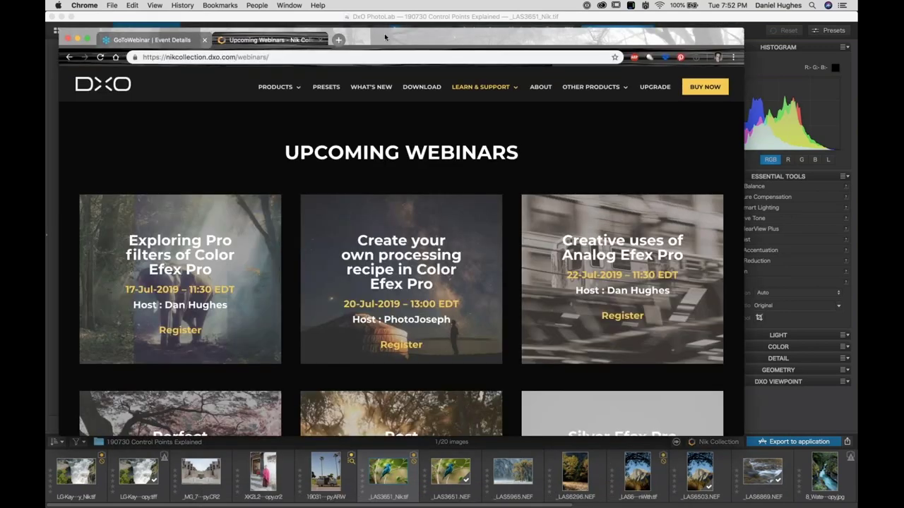
drag(385, 37, 404, 31)
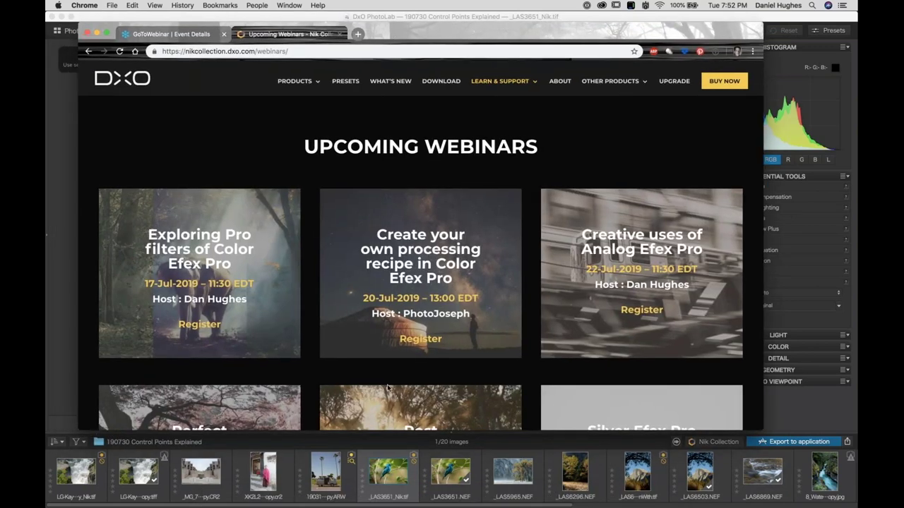
scroll(388, 387, down, 5)
scroll(388, 387, up, 5)
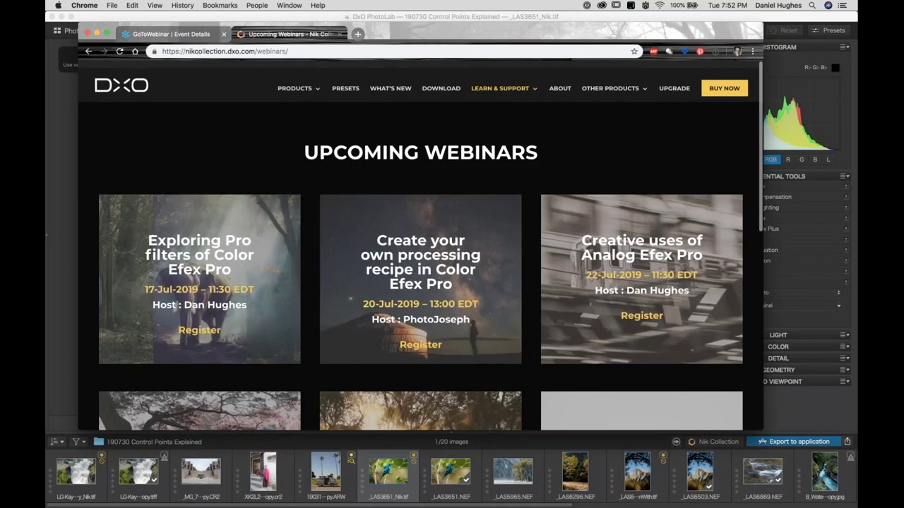
Open the past webinars page of the Nik Collection site and look over the recordings.
click(495, 80)
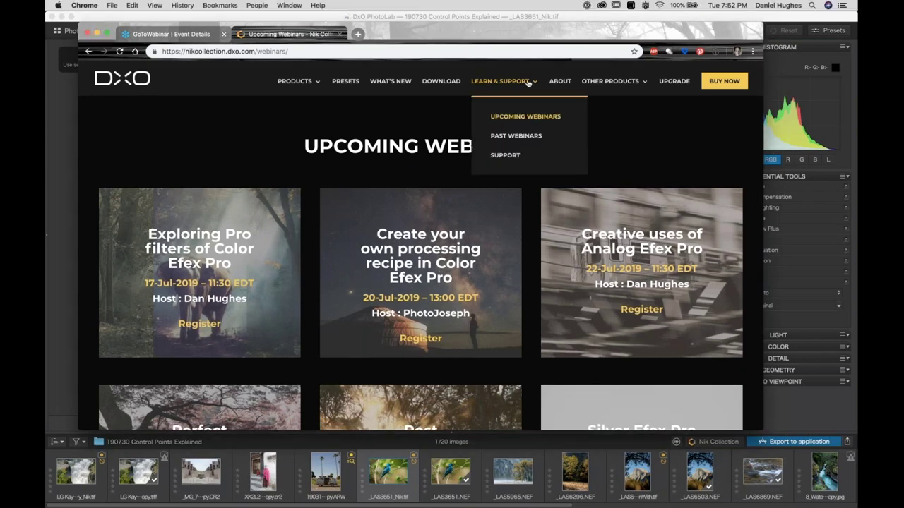
click(507, 138)
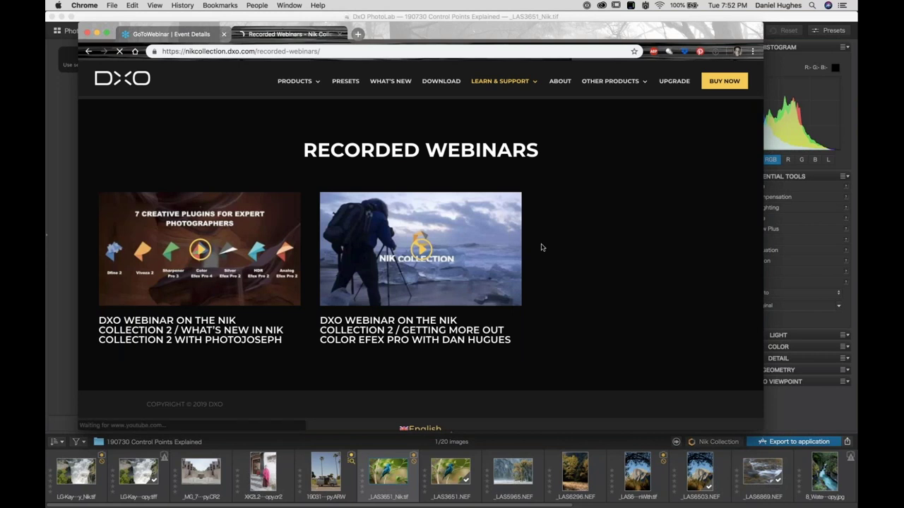
scroll(542, 248, down, 1)
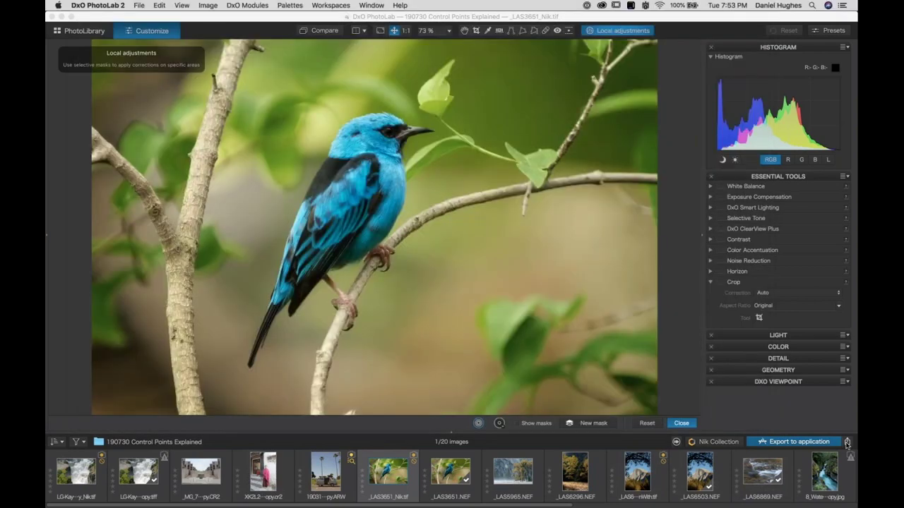
Look over the export destinations and the Export to application options for Adobe Photoshop CC 2019, and cancel without exporting.
click(847, 442)
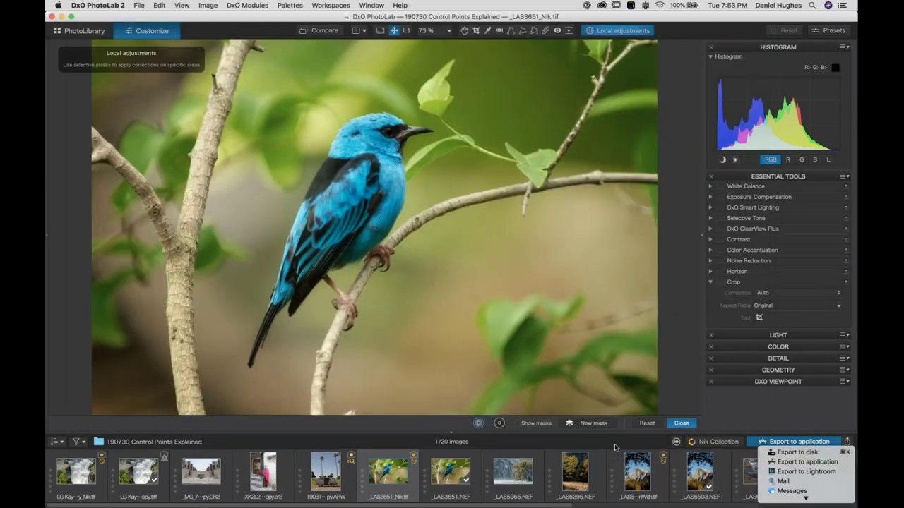
click(618, 448)
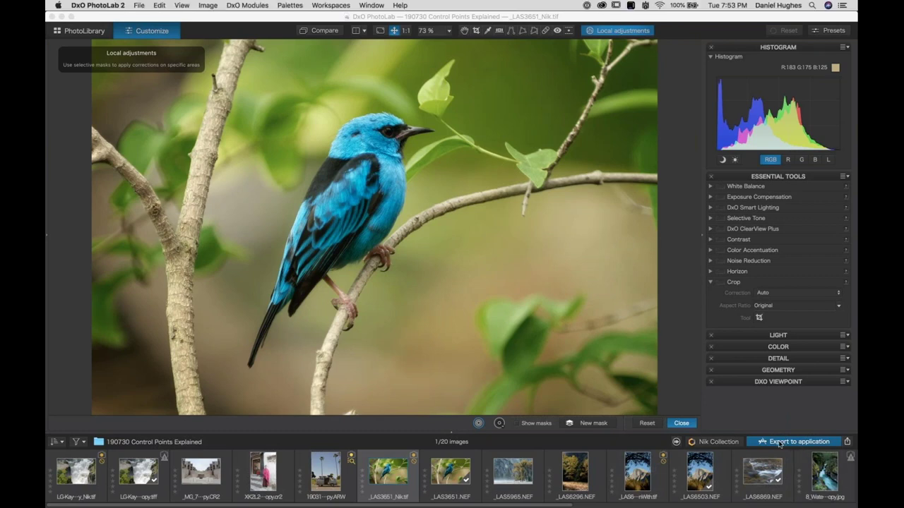
click(780, 443)
click(492, 120)
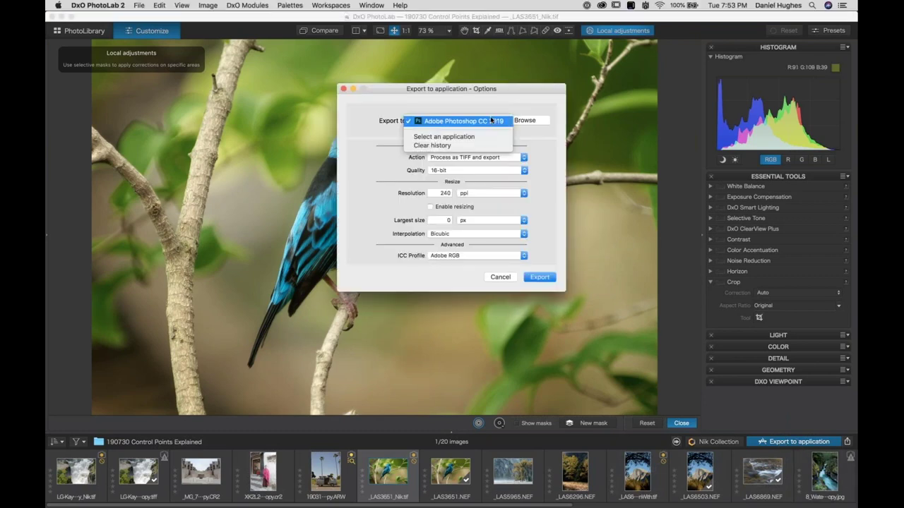
click(490, 103)
click(525, 120)
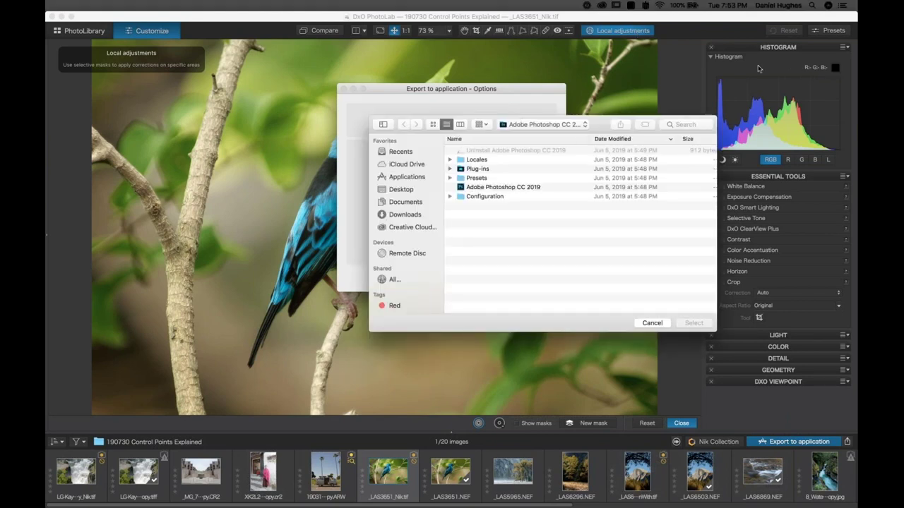
click(652, 324)
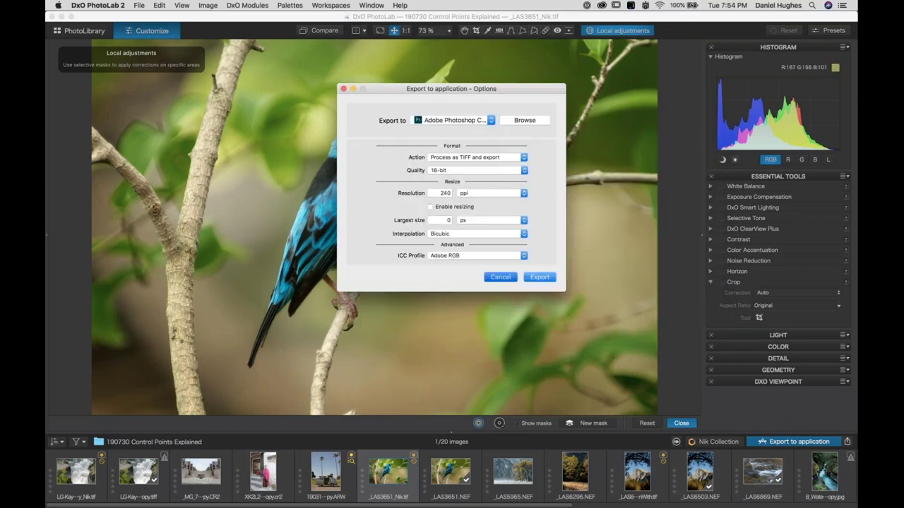
click(500, 277)
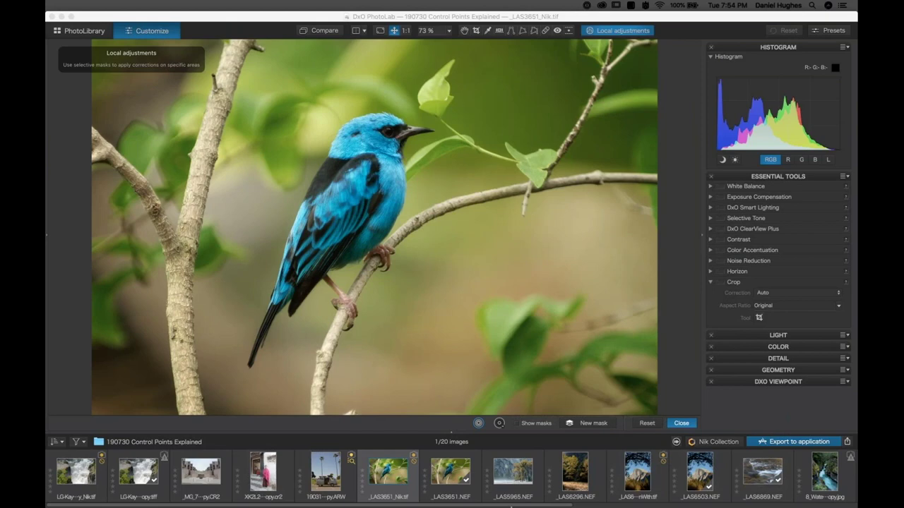
Switch to Chrome, open the Support page from the Nik Collection site, and look through its downloads and plugin FAQs.
click(505, 498)
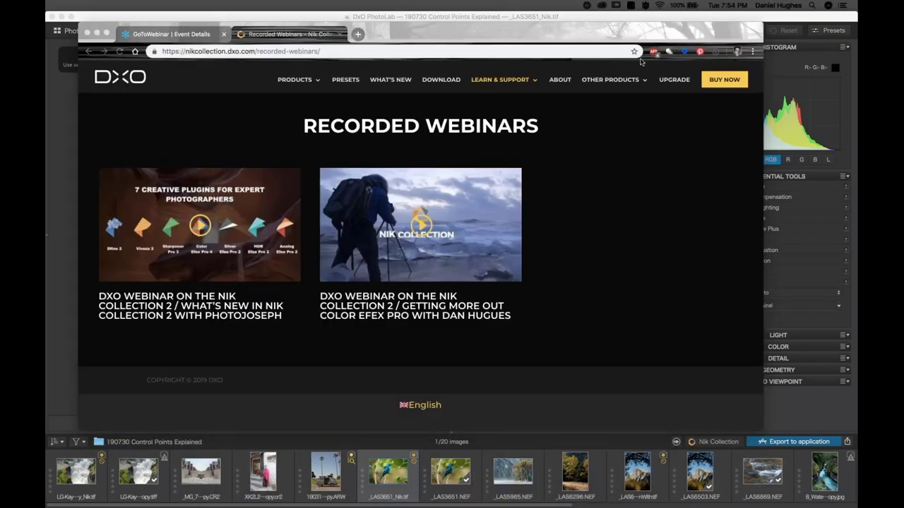
click(507, 80)
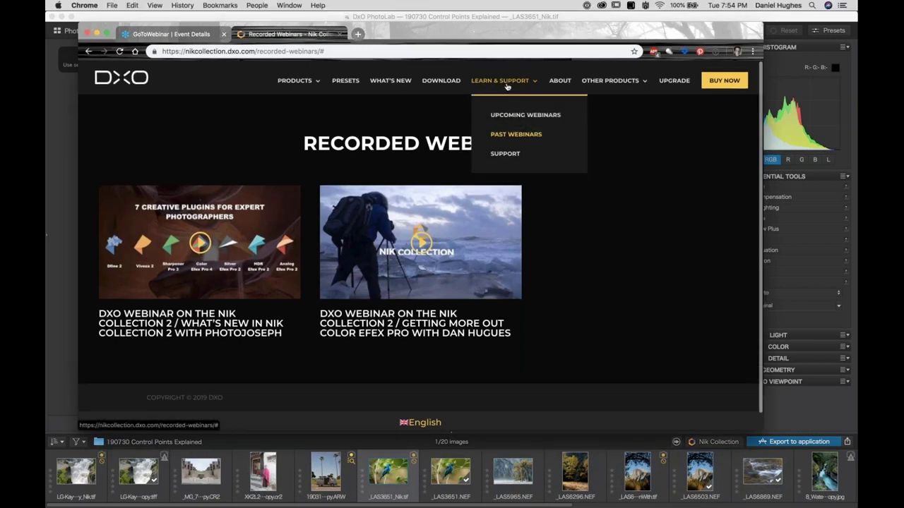
click(508, 162)
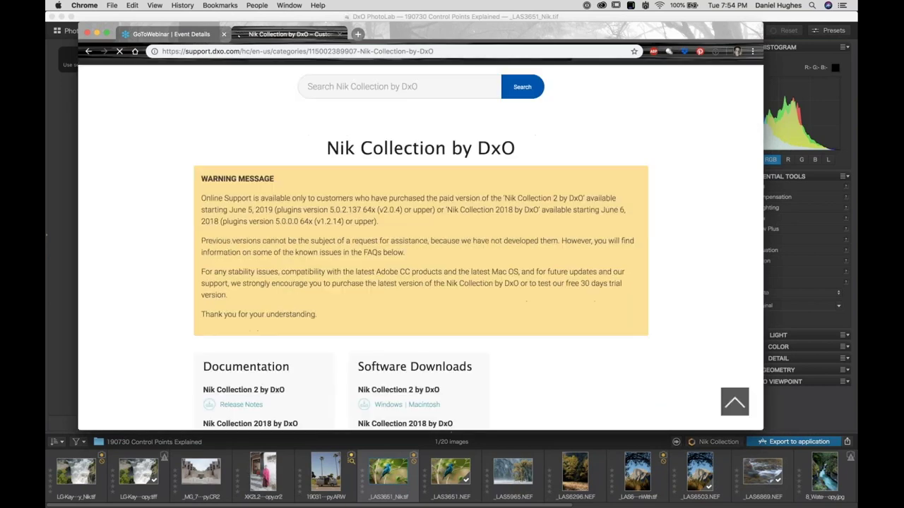
scroll(421, 248, down, 5)
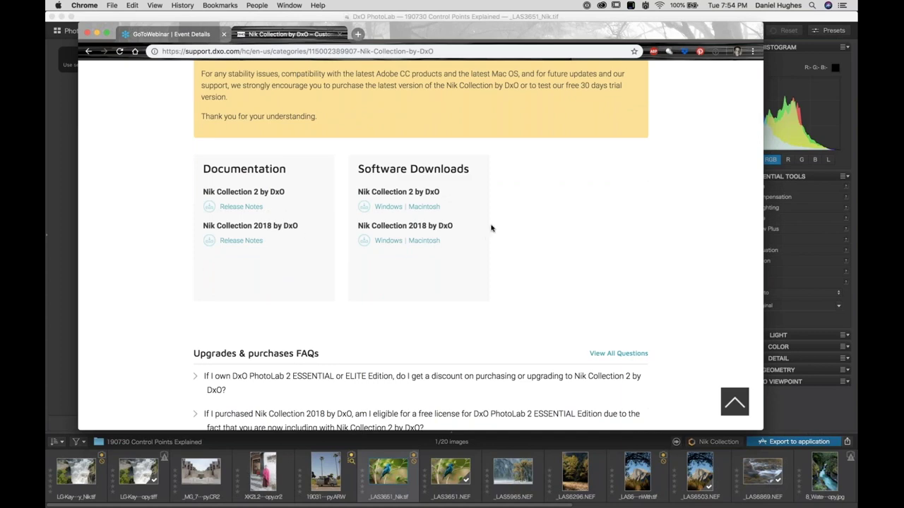
scroll(463, 286, down, 4)
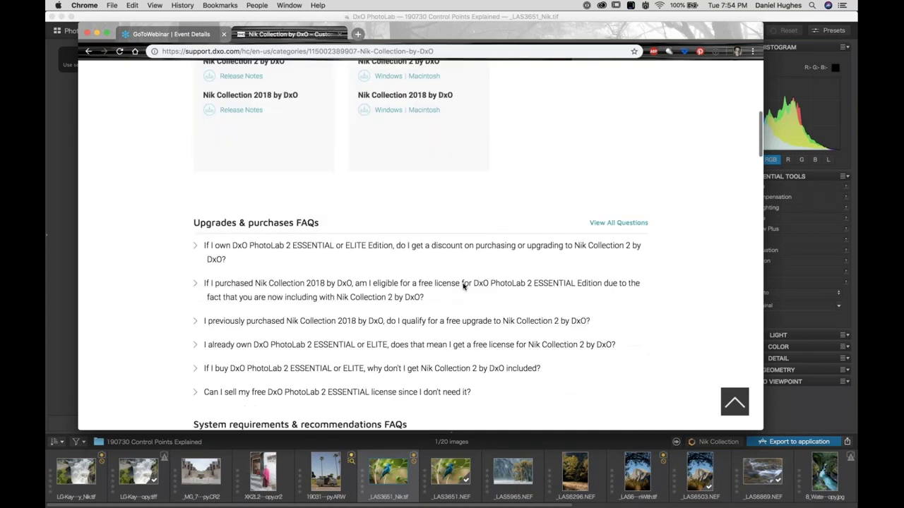
scroll(464, 286, down, 12)
scroll(463, 286, down, 20)
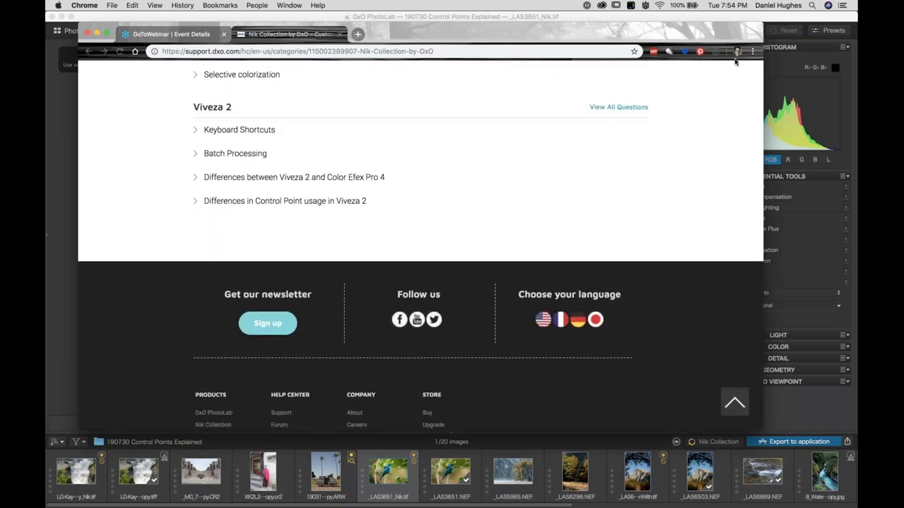
scroll(493, 201, up, 10)
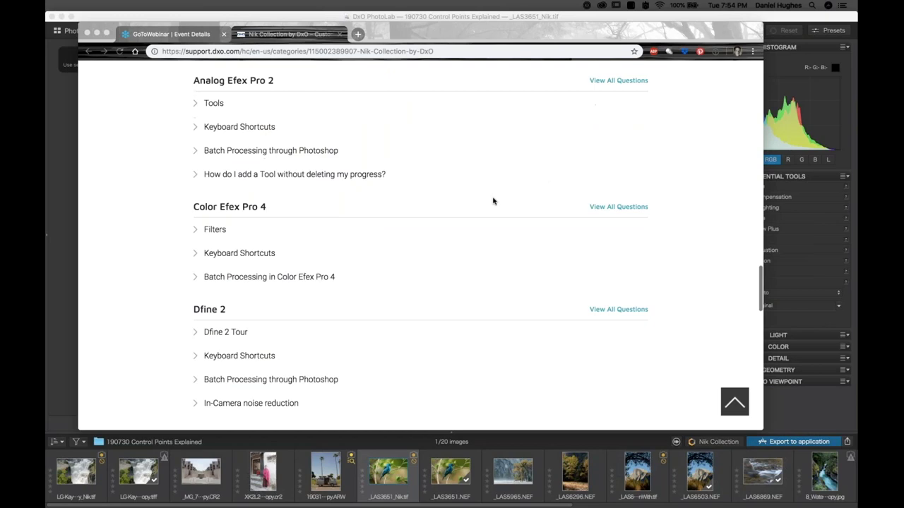
scroll(493, 201, up, 15)
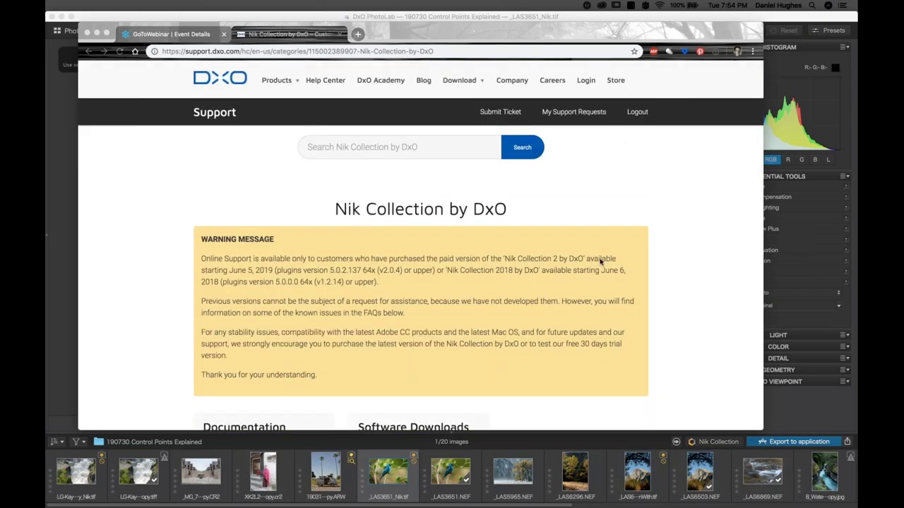
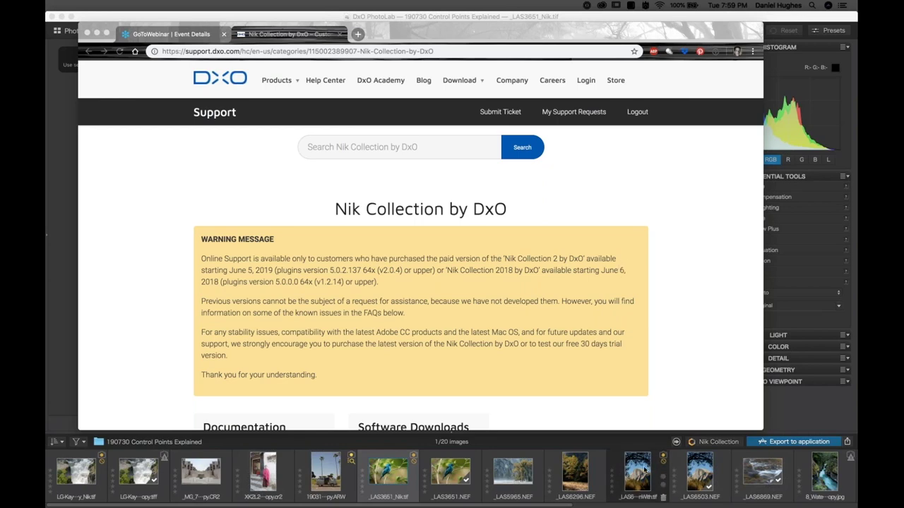
Switch back to DxO PhotoLab and view _LAS6503.NEF, _LAS3651.NEF and _LAS3651_Nik.tif in turn.
click(639, 471)
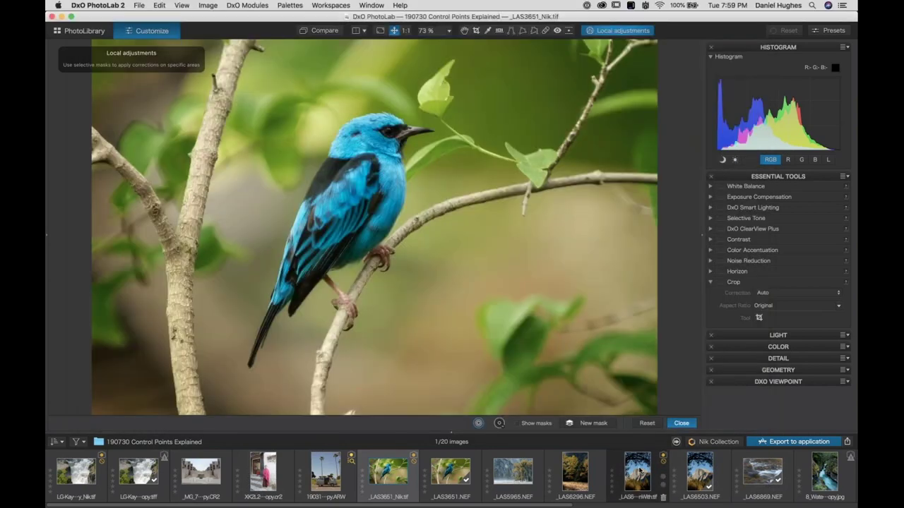
click(690, 477)
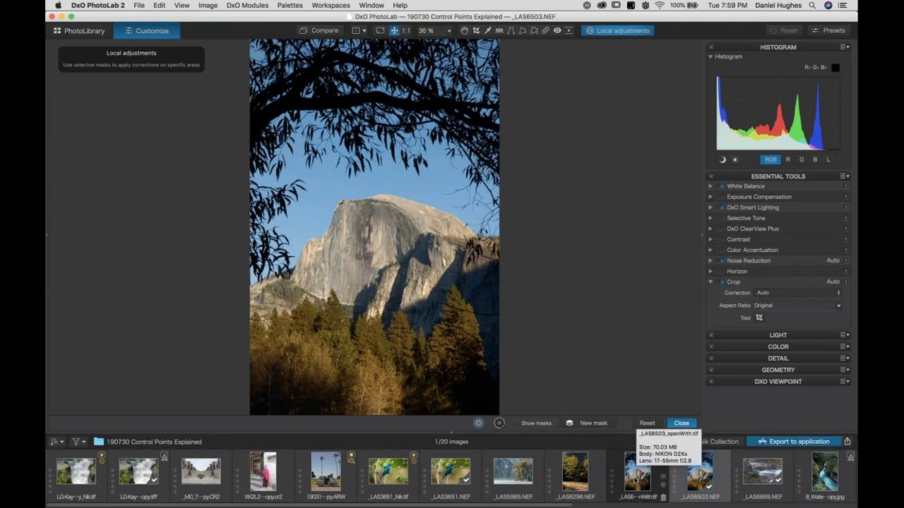
click(452, 469)
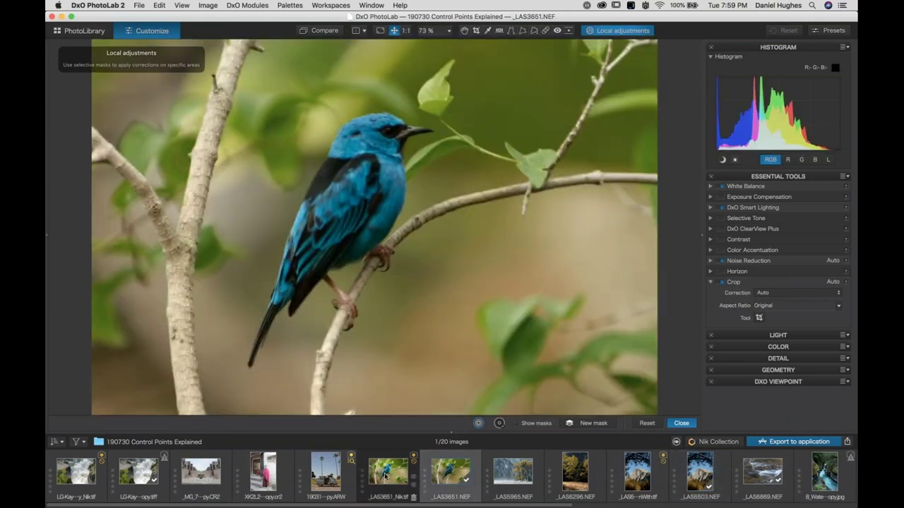
click(385, 477)
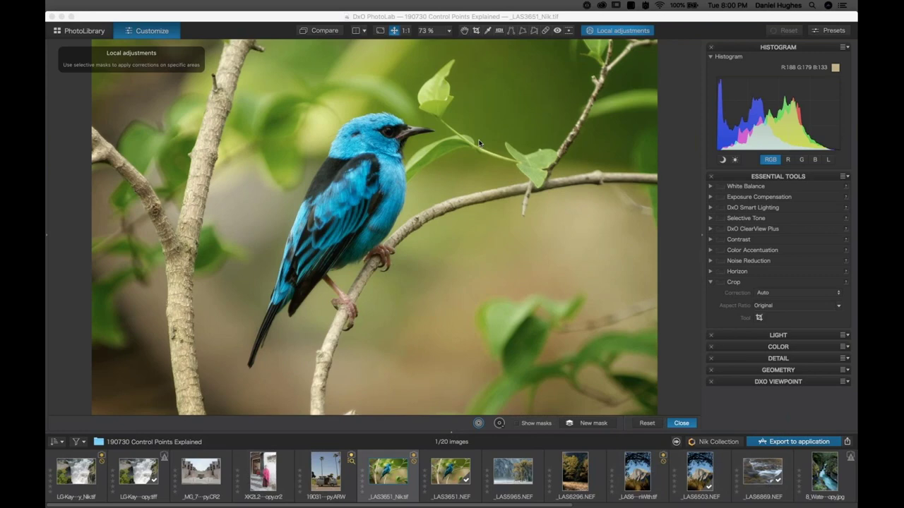
Open 8_Water Fall copy.jpg for customizing from the PhotoLibrary folder 190730 Control Points Explained.
click(83, 31)
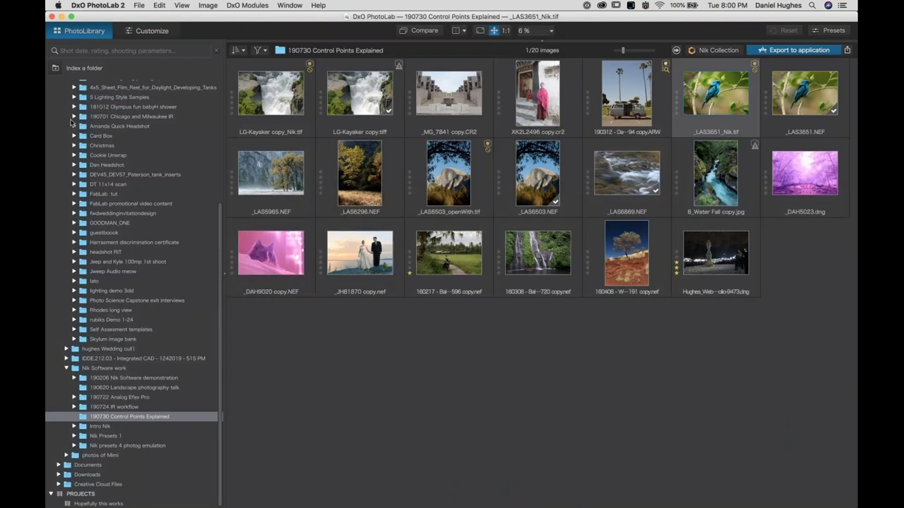
scroll(71, 123, up, 5)
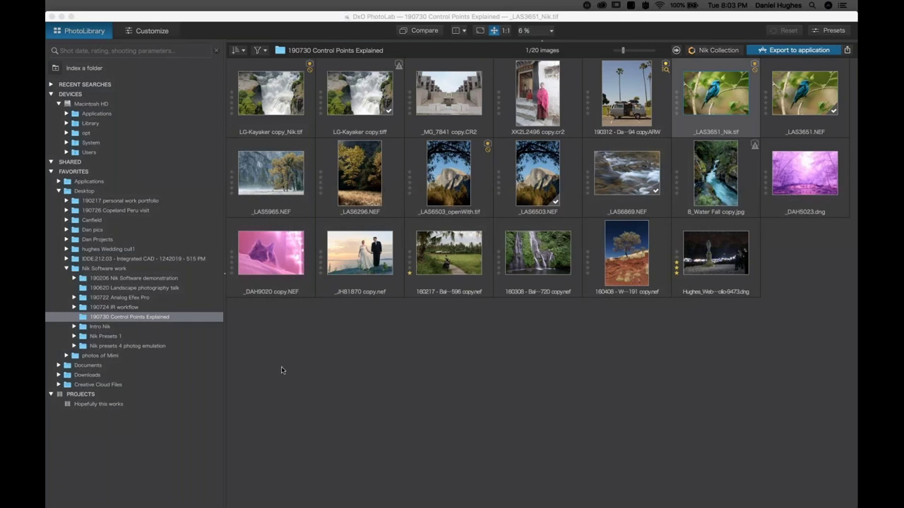
click(380, 375)
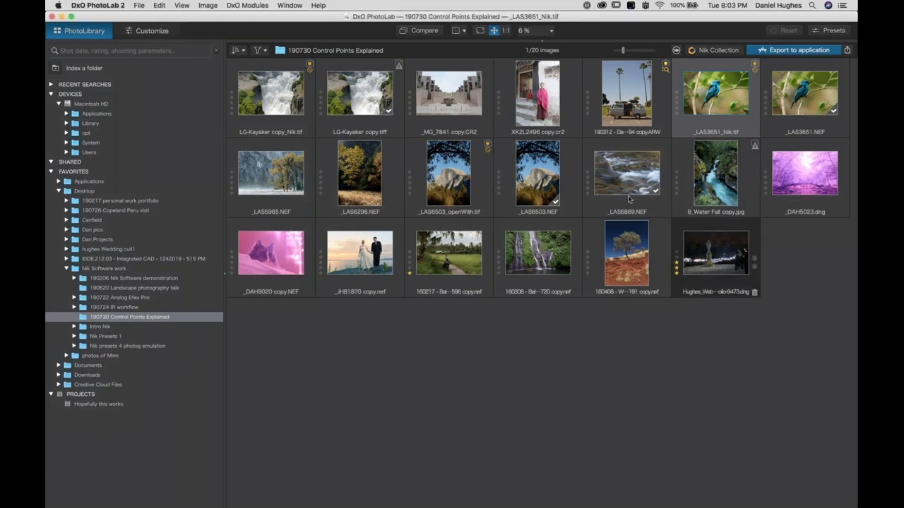
click(690, 149)
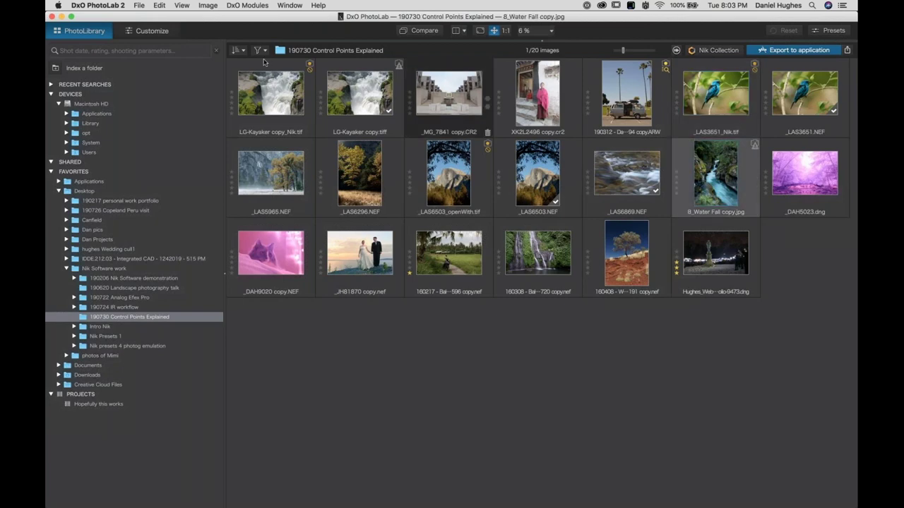
double_click(715, 173)
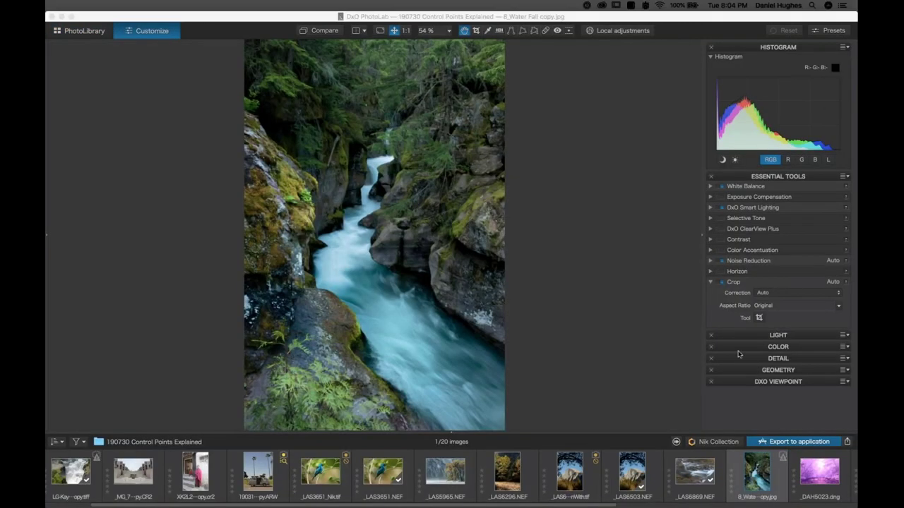
Send the waterfall photo to Sharpener Pro 3 Output Sharpening and show the whole image in single-image view.
click(717, 443)
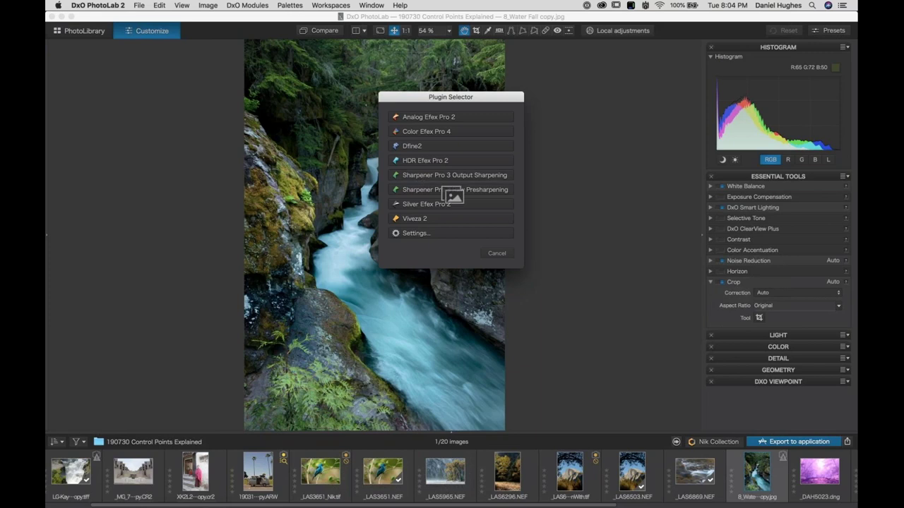
click(449, 189)
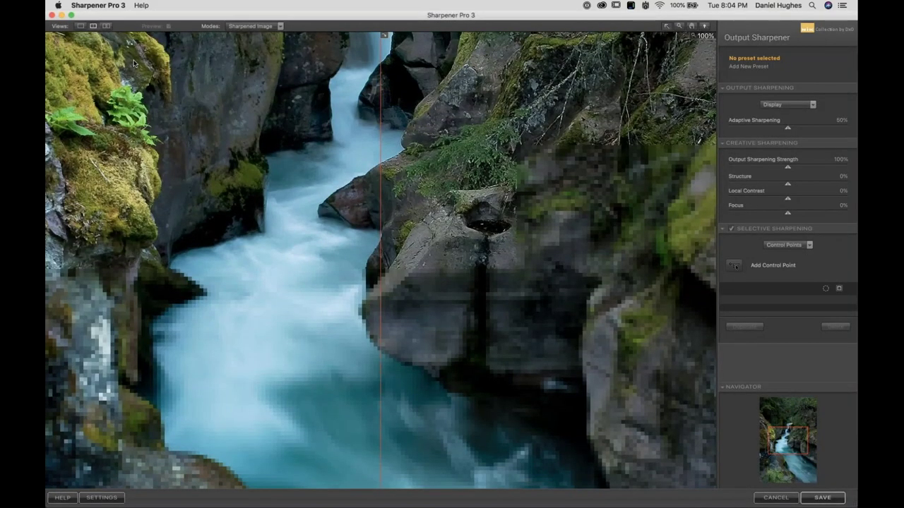
click(81, 27)
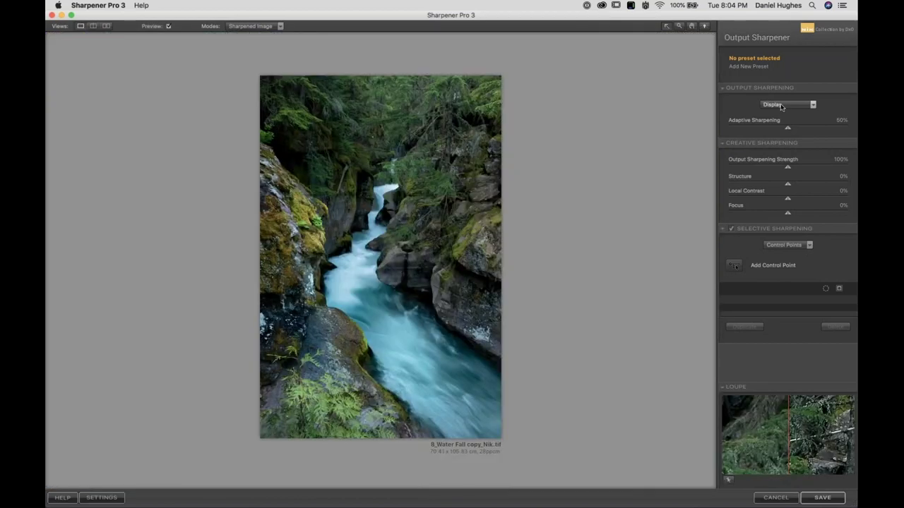
Configure output sharpening for Inkjet with Matte paper and a printer resolution of 2880 x 1440.
click(782, 106)
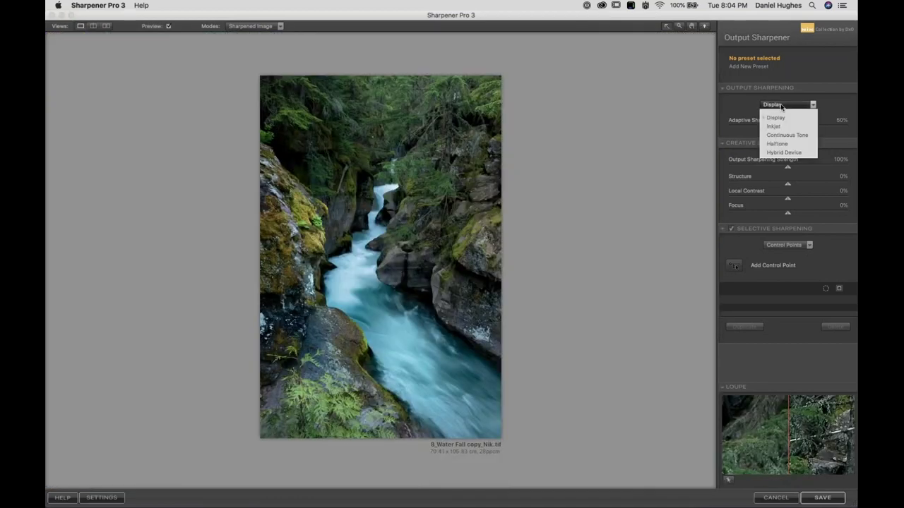
click(782, 127)
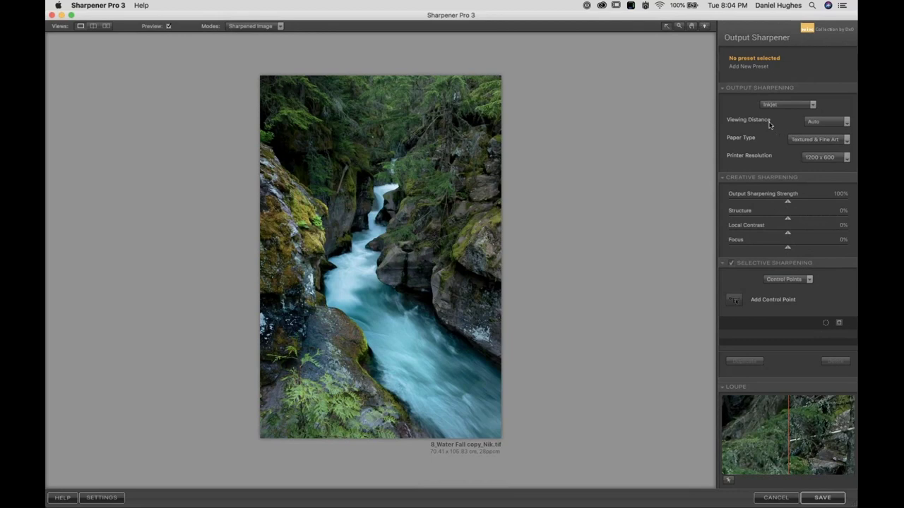
click(820, 140)
click(815, 181)
click(835, 158)
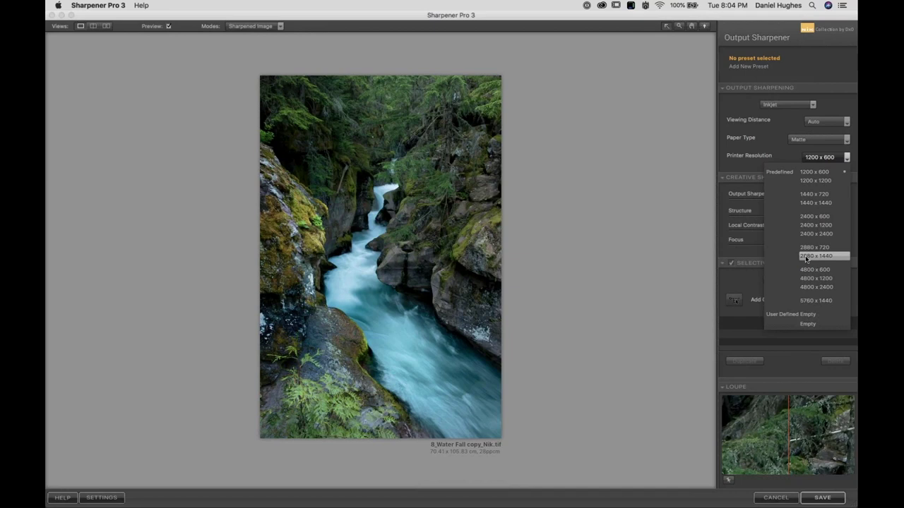
click(806, 257)
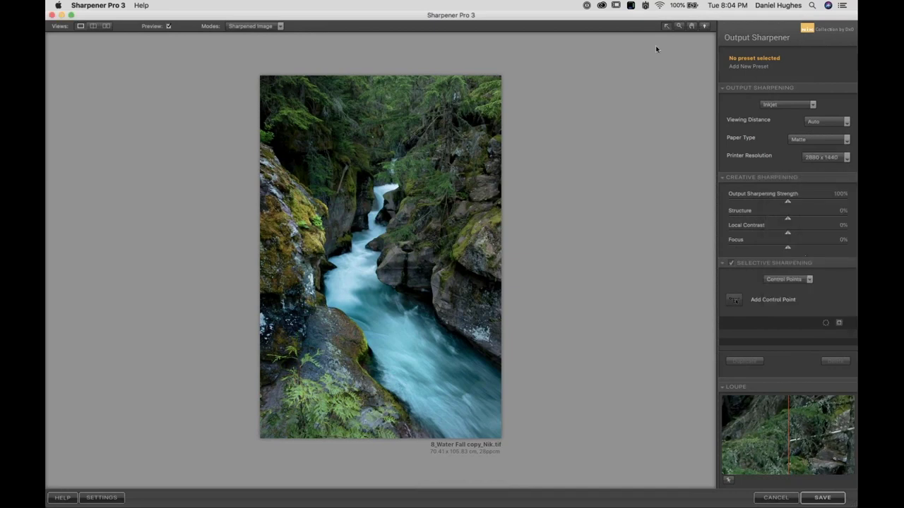
Compare the original and sharpened waterfall photo at 100% in split view, with the divider moved over the mossy rocks.
click(353, 240)
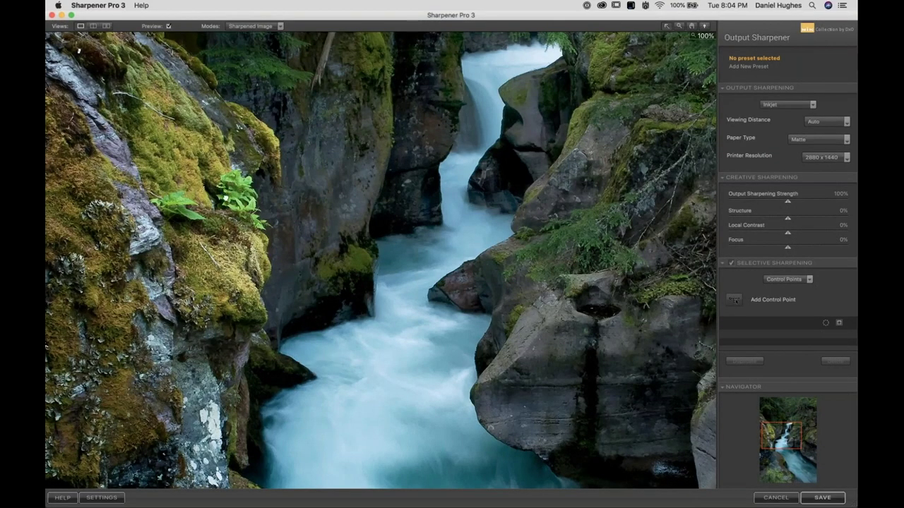
drag(233, 150, 281, 13)
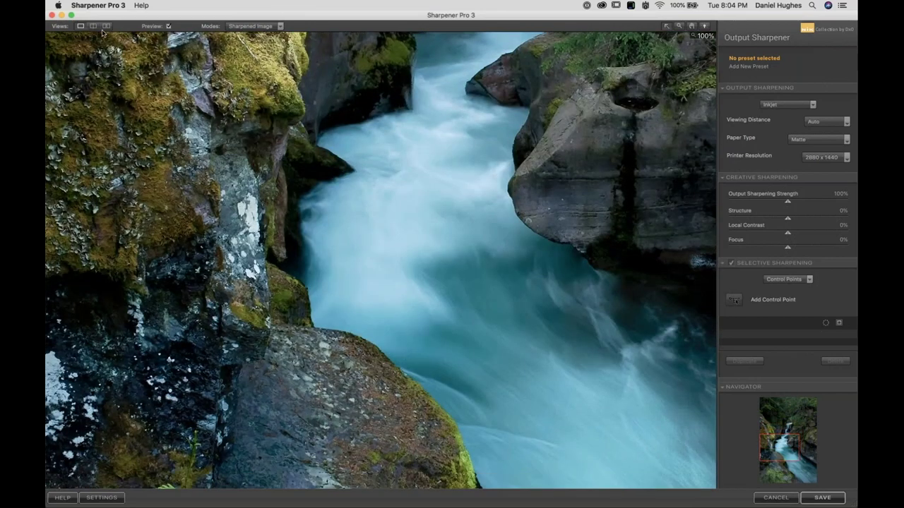
click(93, 25)
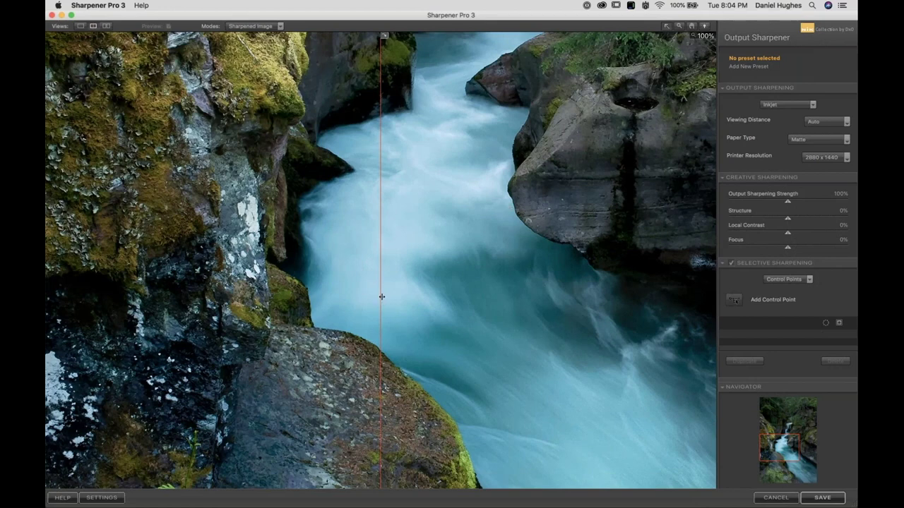
drag(381, 297, 102, 236)
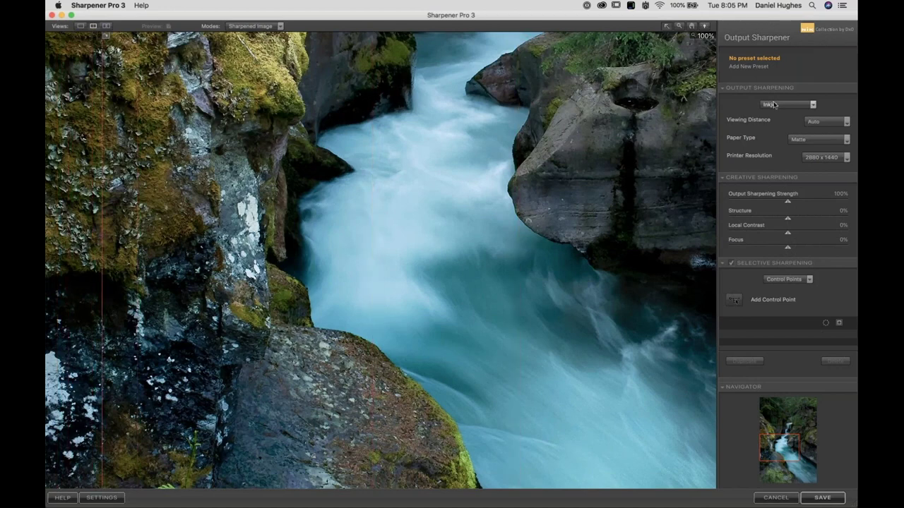
Switch the output sharpening to Display, sweep the split divider off the photo, and show the whole waterfall image in single-image view.
click(775, 104)
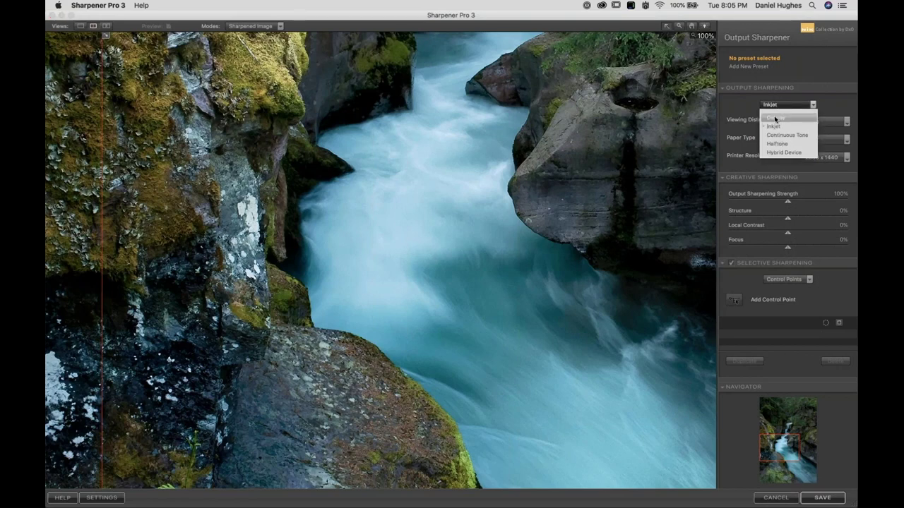
click(774, 118)
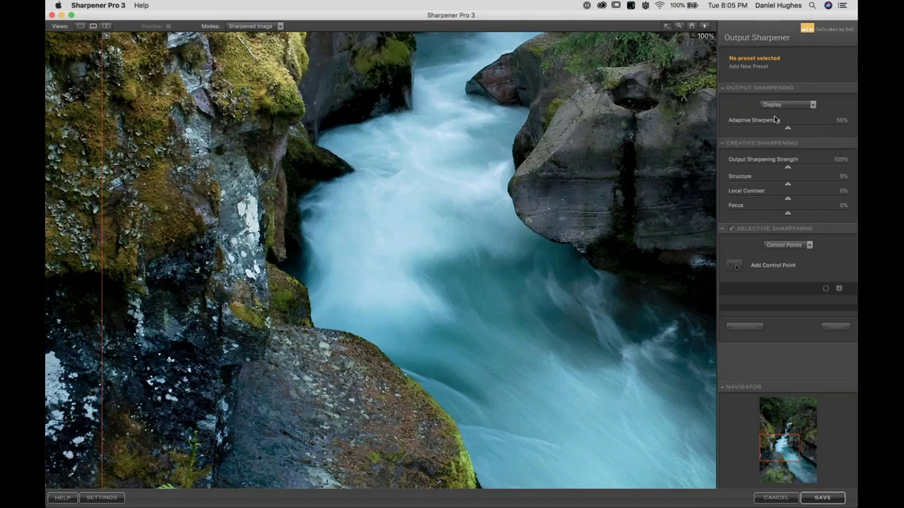
drag(102, 34, 46, 34)
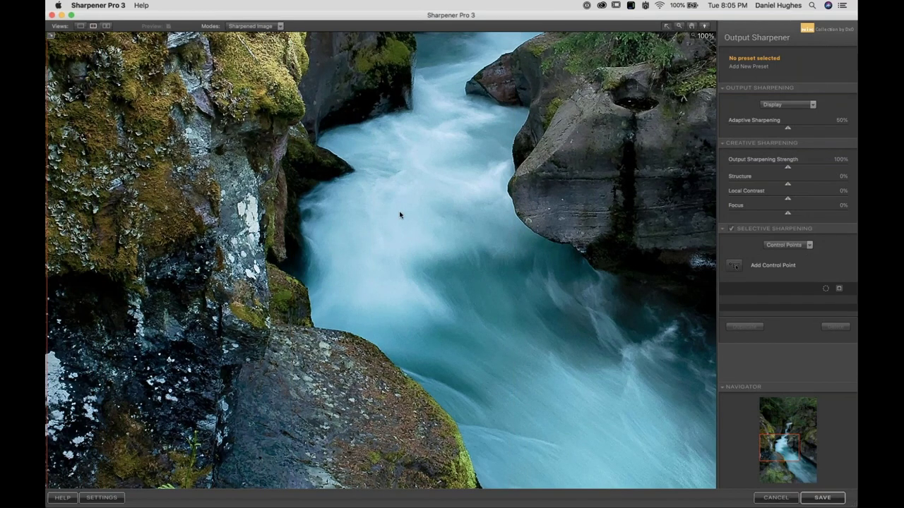
click(450, 219)
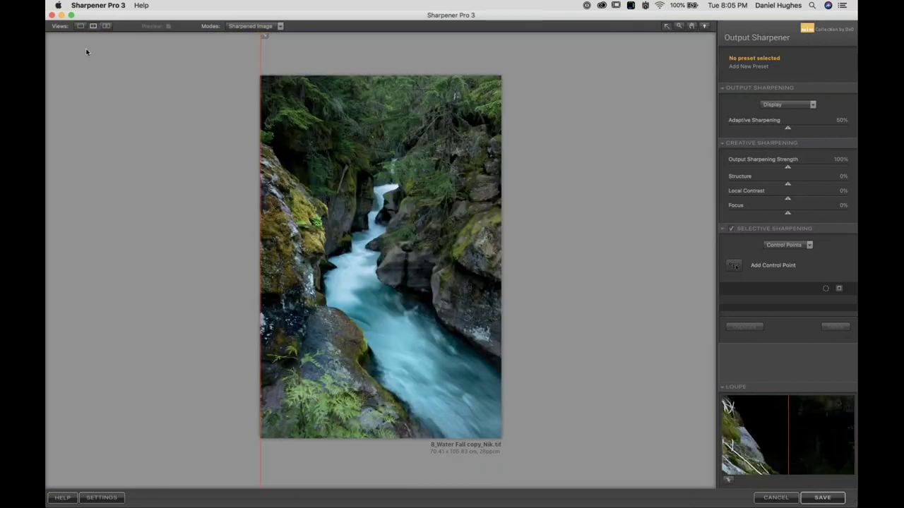
click(81, 26)
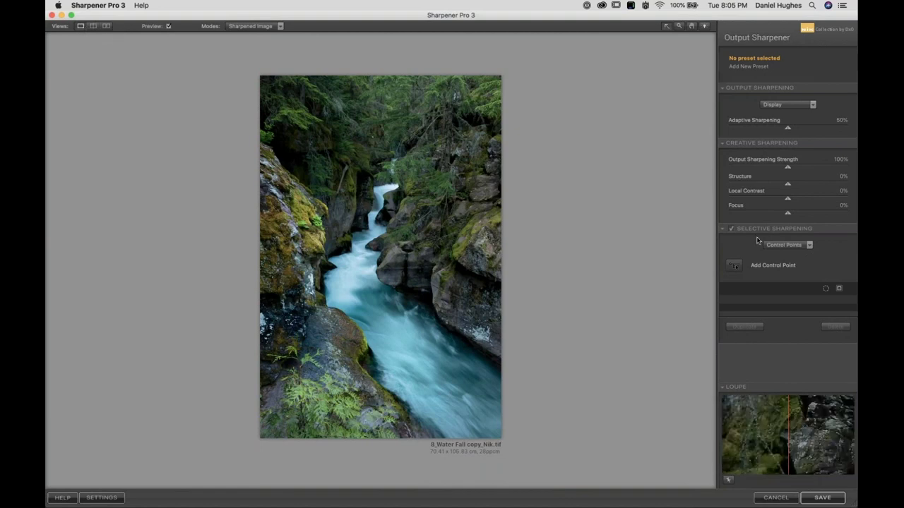
Add a control point on the turquoise water, with its size set to 66% and its output sharpening strength lowered.
click(731, 262)
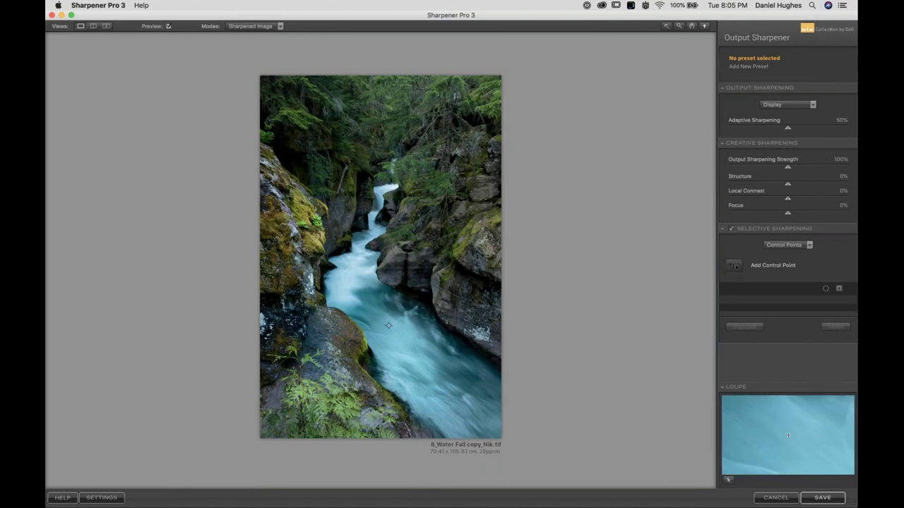
click(355, 286)
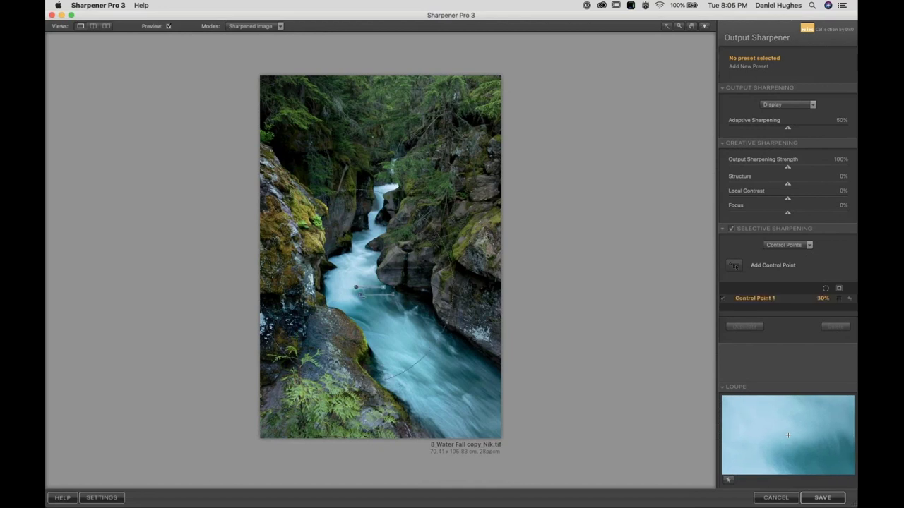
drag(386, 291, 413, 291)
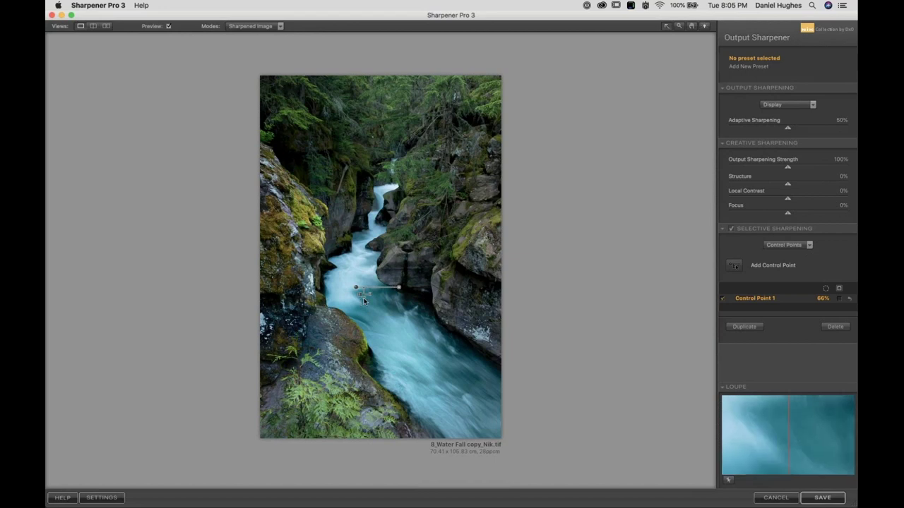
mouse_move(364, 302)
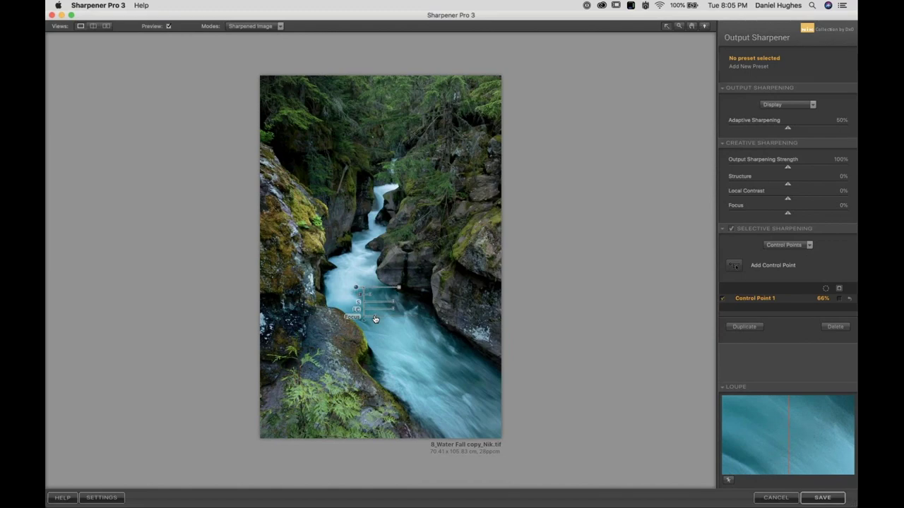
Compare the original and selectively sharpened water at 100% in split view, and return to the whole image.
key(space)
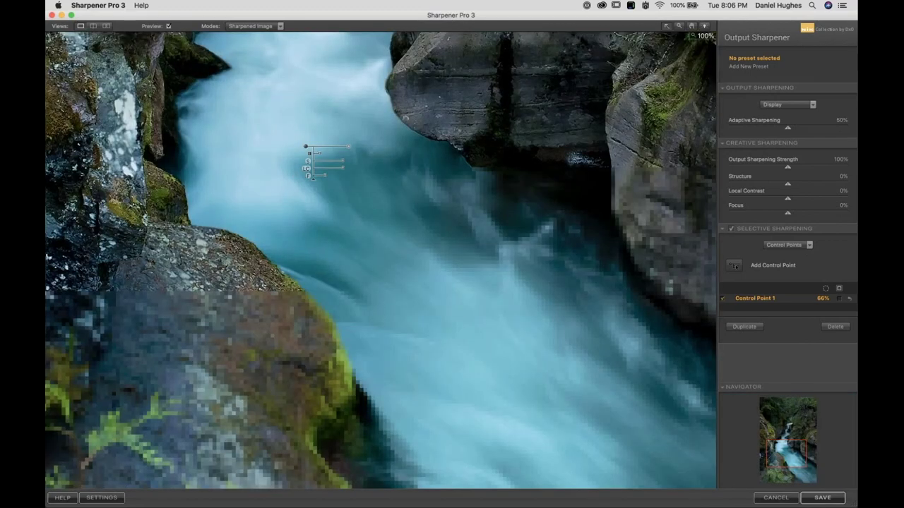
drag(341, 177, 341, 178)
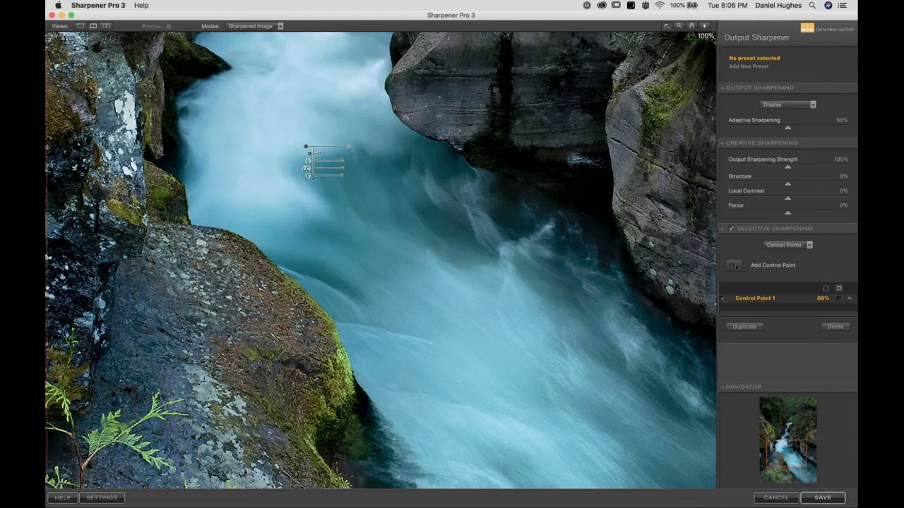
drag(58, 148, 80, 205)
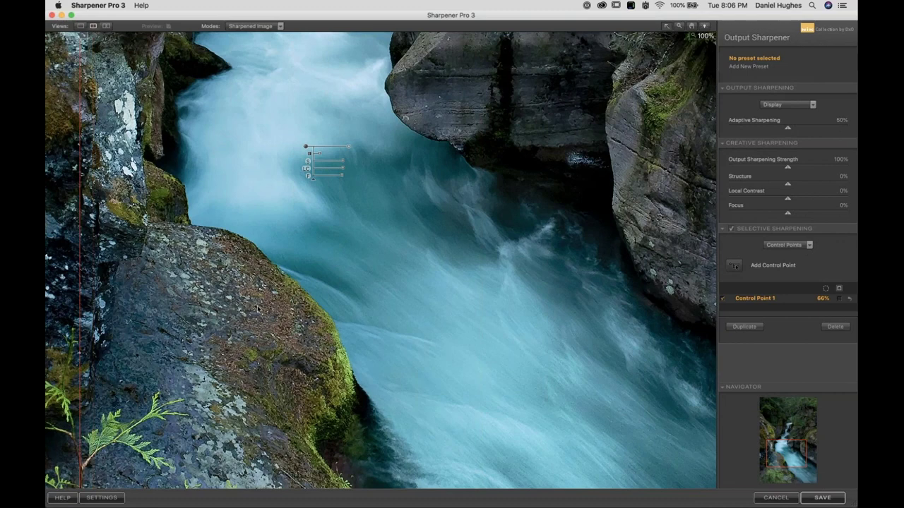
click(258, 309)
click(257, 308)
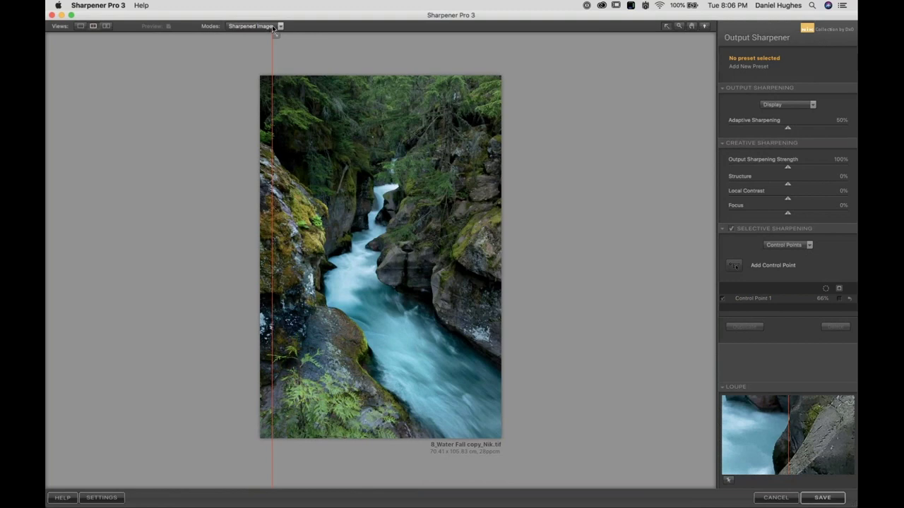
Show the sharpening as an Effect Mask across the entire photo by moving the split divider to the image edge.
click(281, 27)
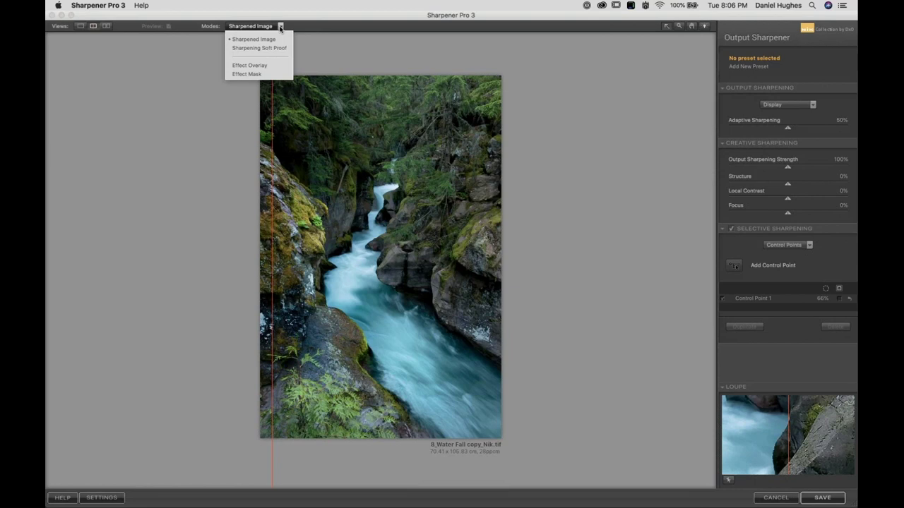
click(246, 74)
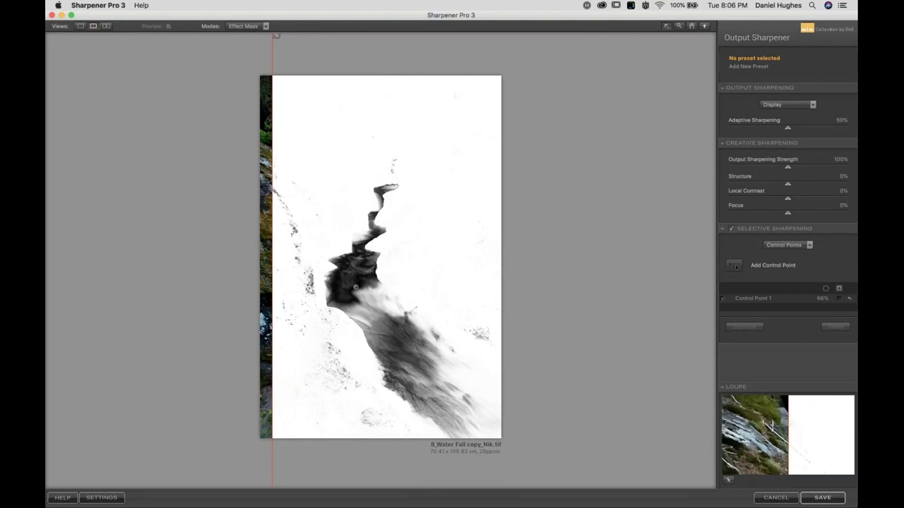
drag(273, 164, 189, 163)
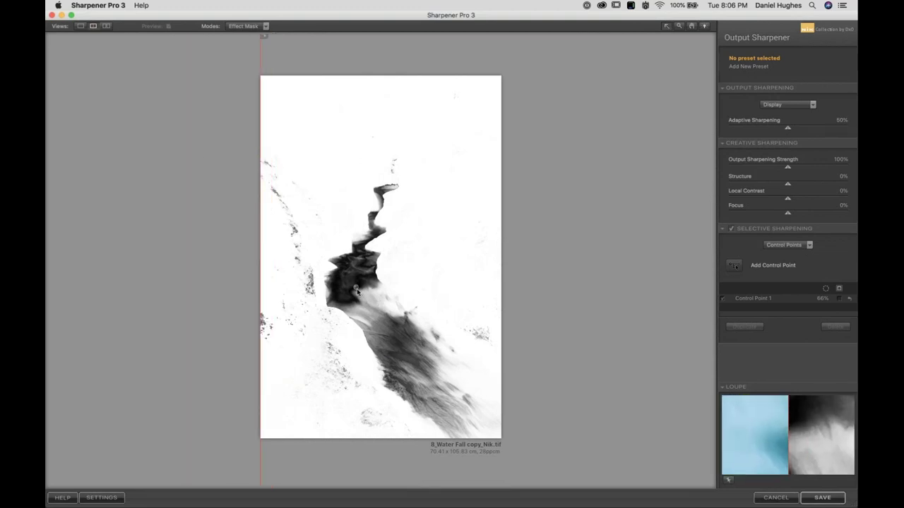
Reposition the water control point around the middle of the stream while checking its coverage in the mask.
click(354, 287)
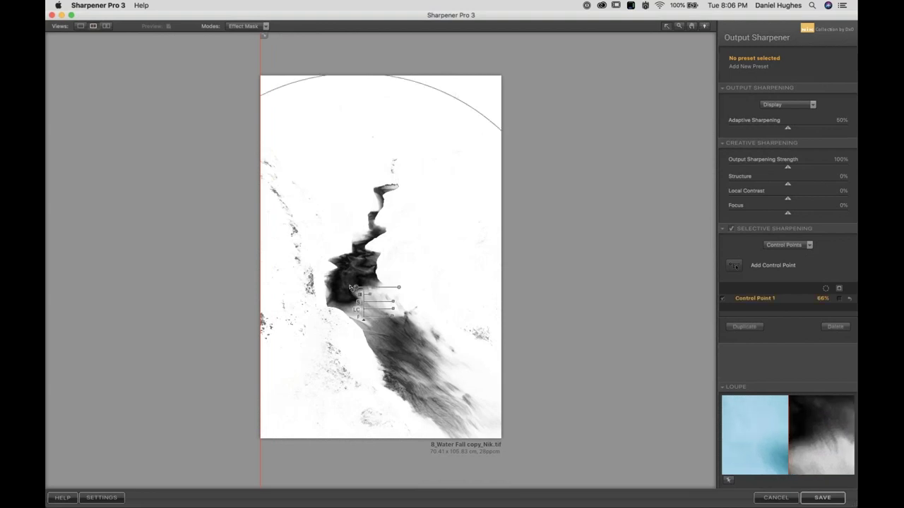
drag(350, 288, 344, 289)
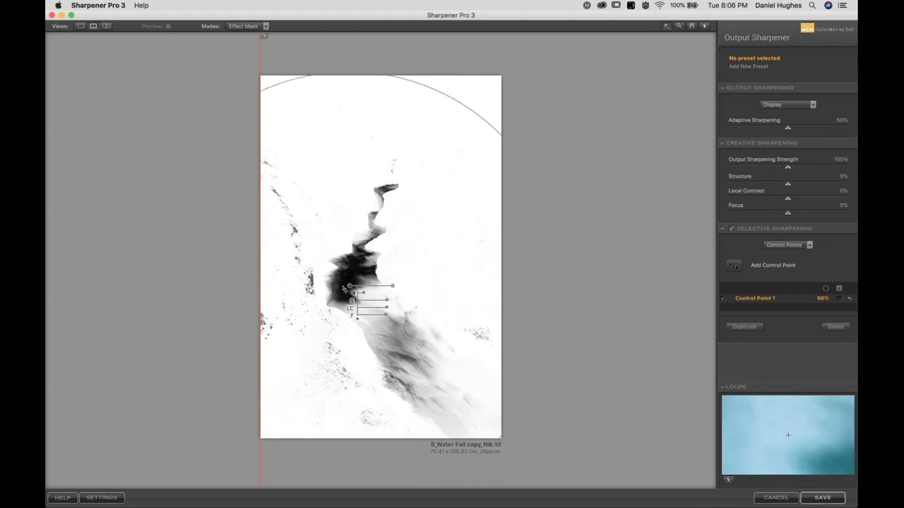
drag(344, 287, 356, 294)
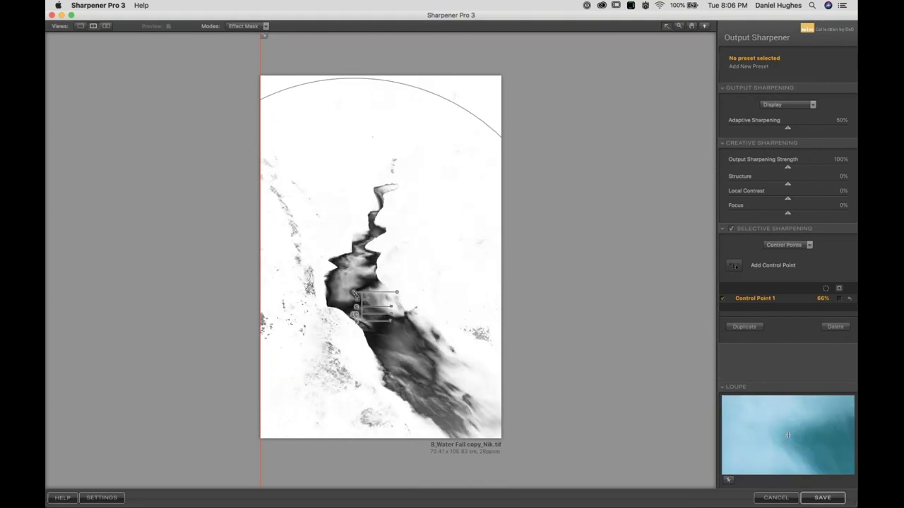
Duplicate the control point down the stream until four points cover the water, and return the display mode to Sharpened Image.
alt+click(355, 293)
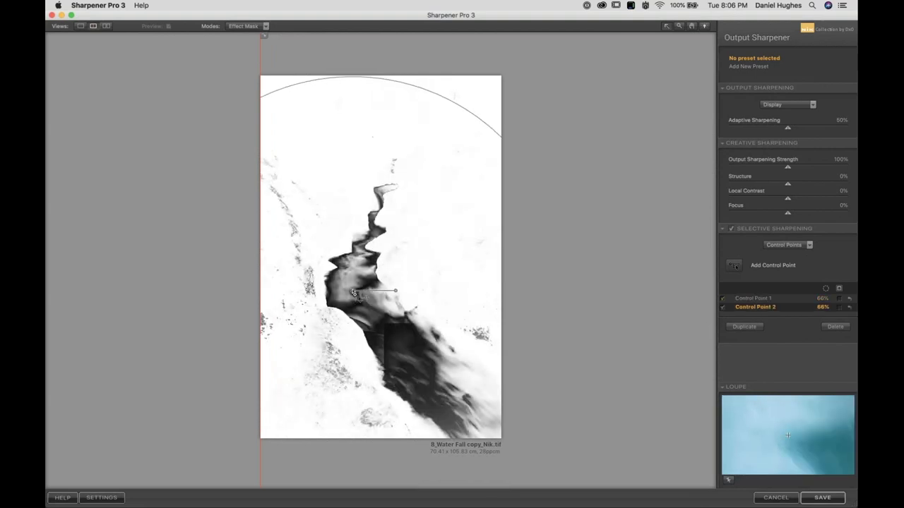
drag(355, 293, 423, 368)
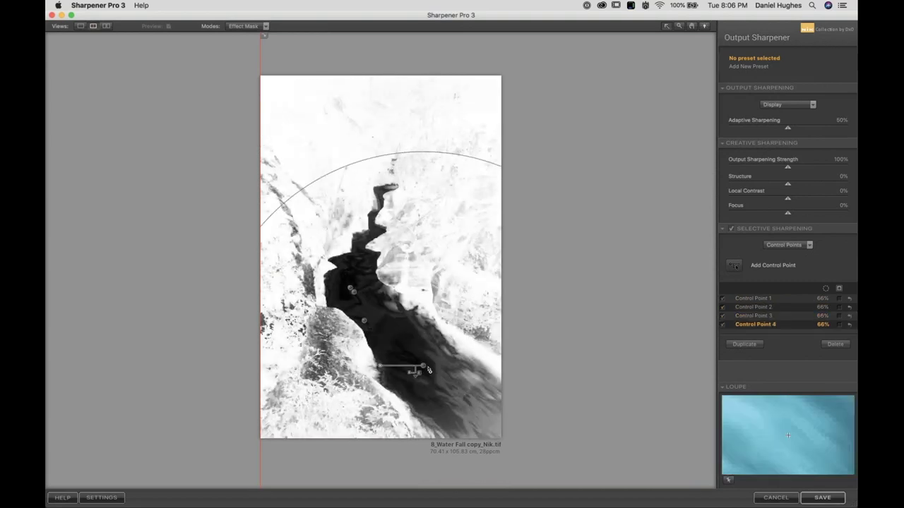
click(253, 26)
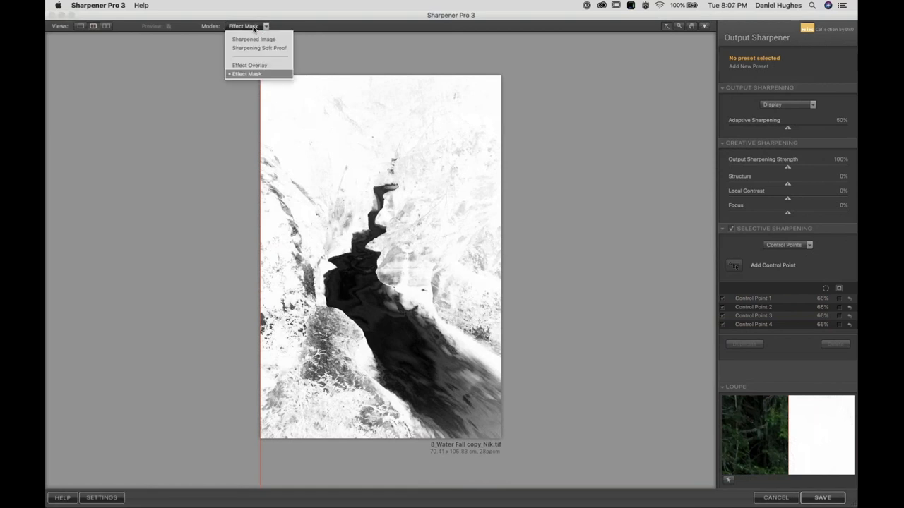
click(252, 40)
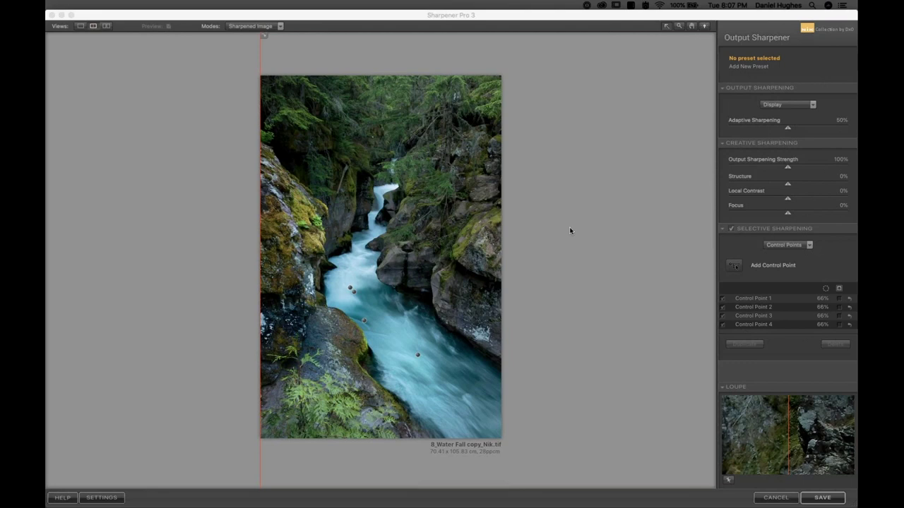
Configure the output sharpening for Continuous Tone with a printer resolution of 200 dpi.
mouse_move(426, 503)
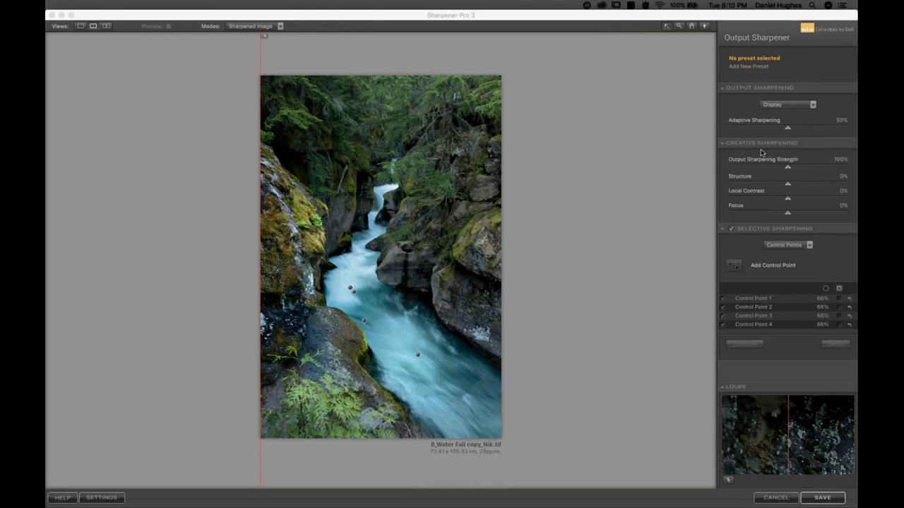
click(812, 105)
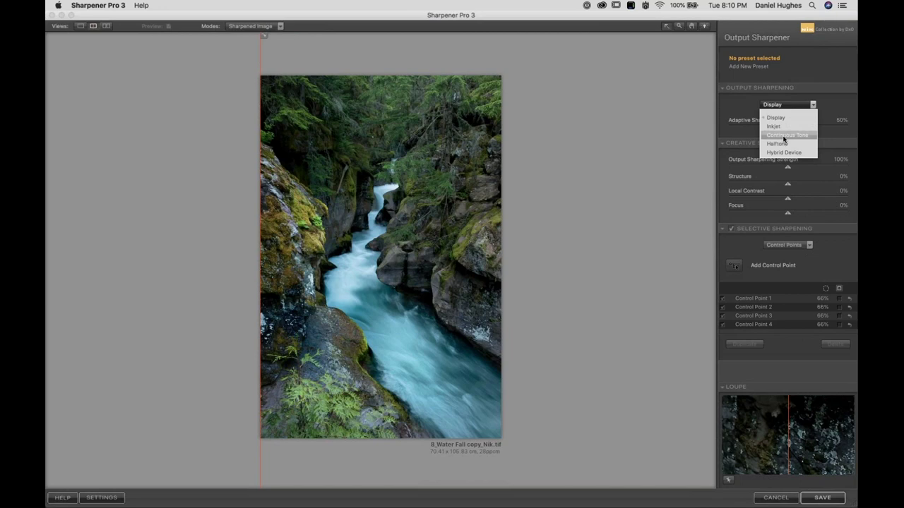
click(783, 135)
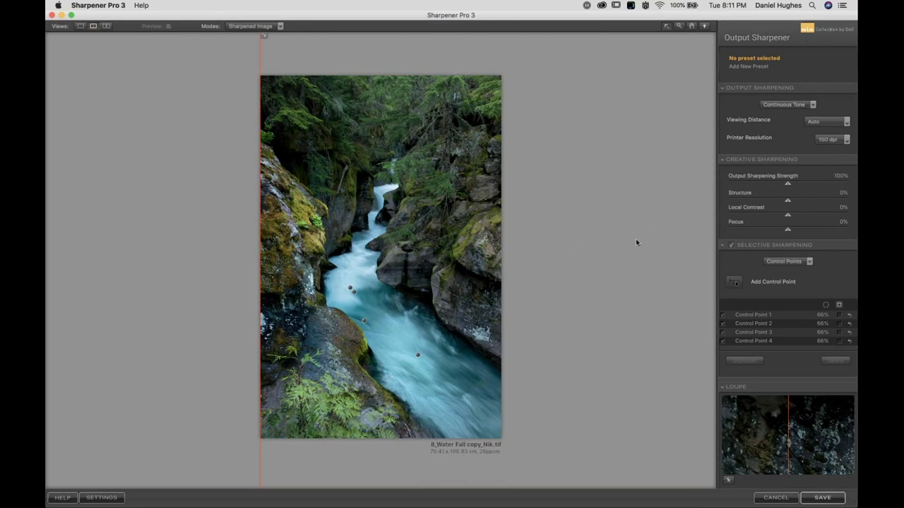
click(847, 140)
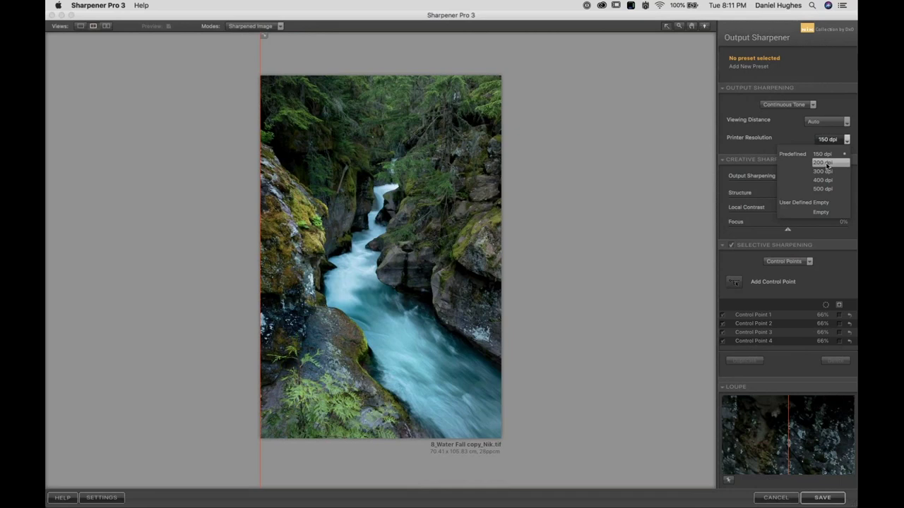
click(784, 131)
click(785, 106)
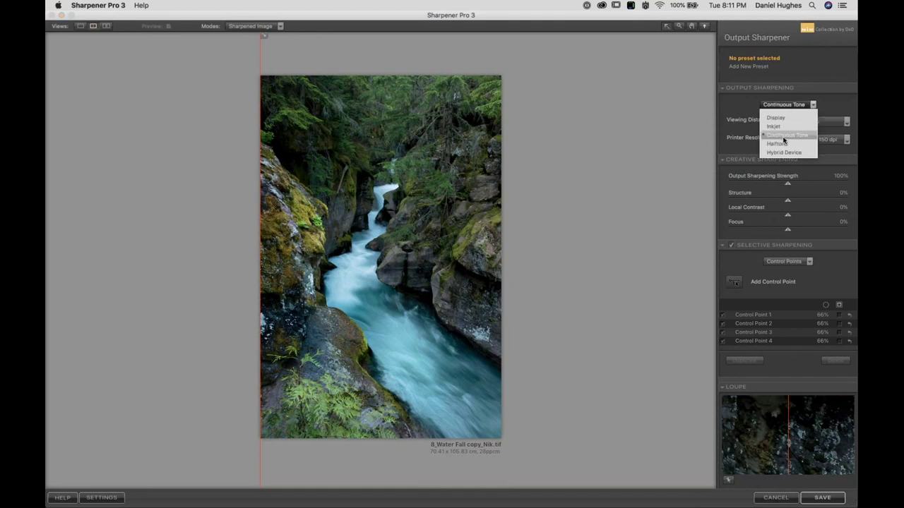
click(783, 137)
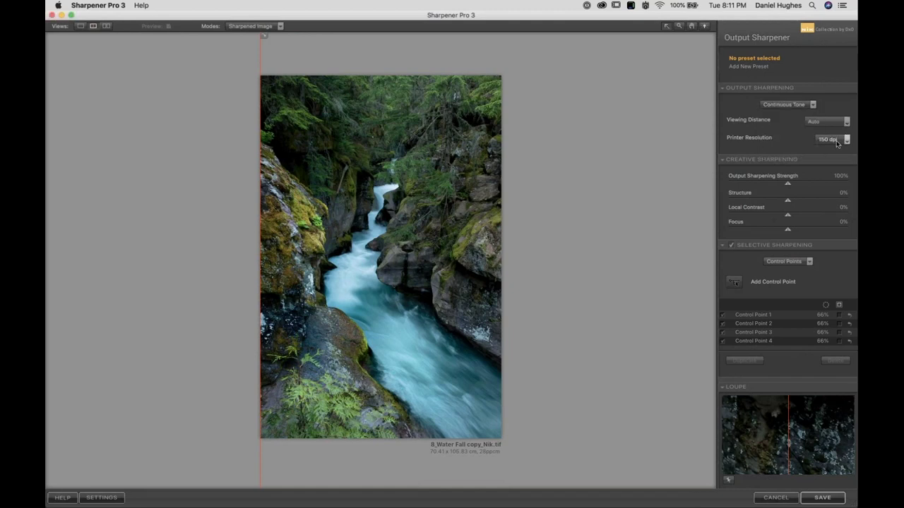
click(838, 141)
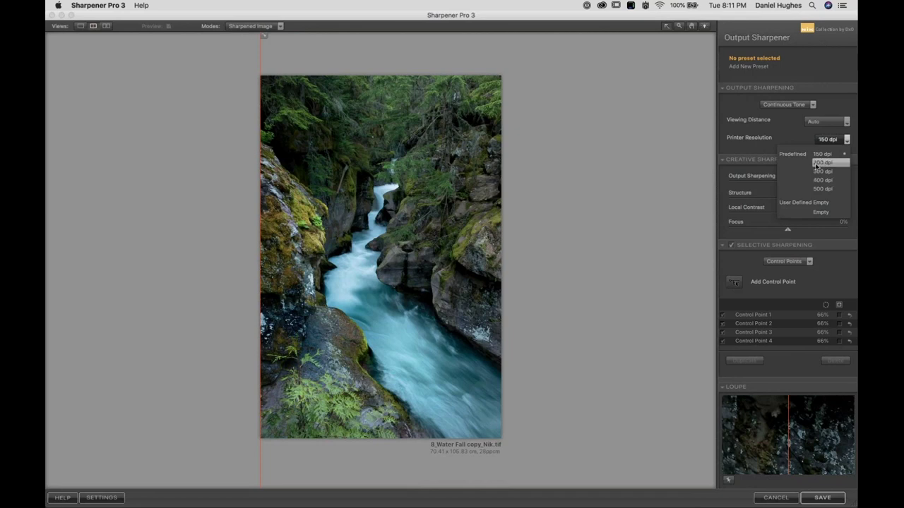
click(822, 162)
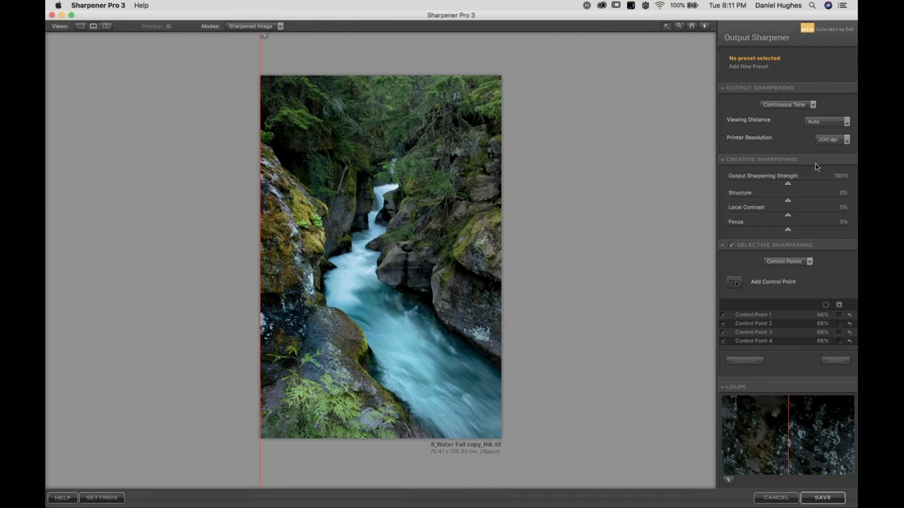